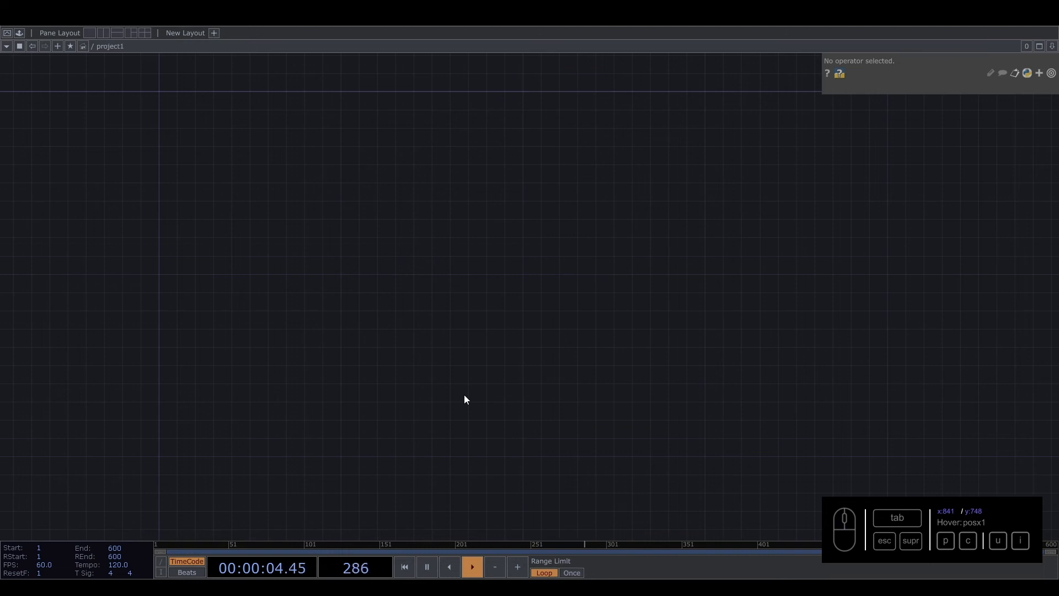
Step: Add the particlesGpu and opticalFlow components from the palette's Tools category to the project1 network
click(20, 32)
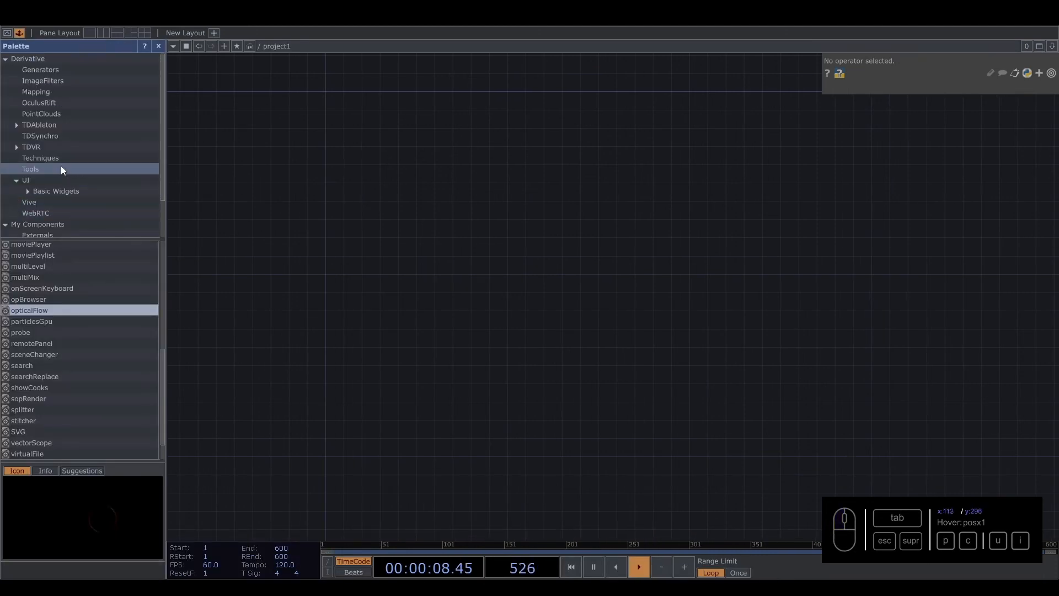
drag(55, 321, 564, 301)
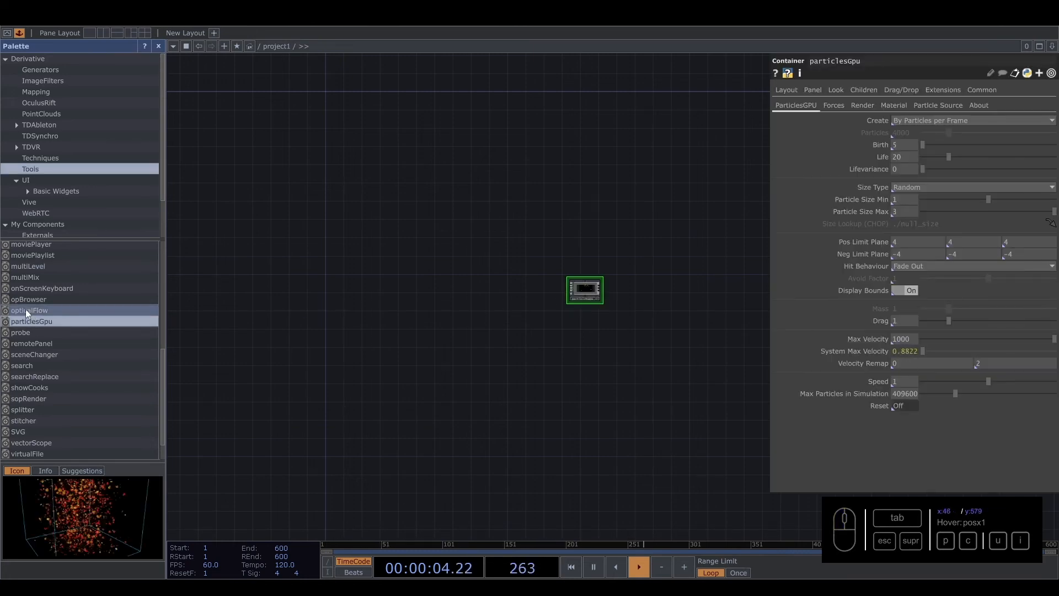
drag(25, 309, 461, 333)
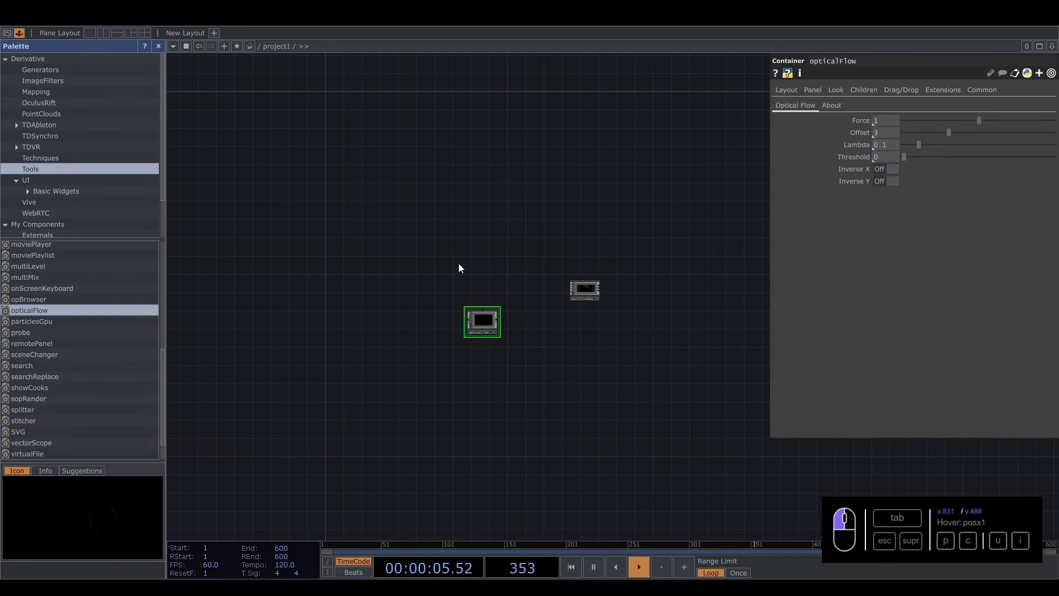
click(158, 46)
Step: Add a Null TOP fed by the particlesGpu image output and place it beside the component
scroll(400, 287, up, 2)
scroll(401, 283, up, 2)
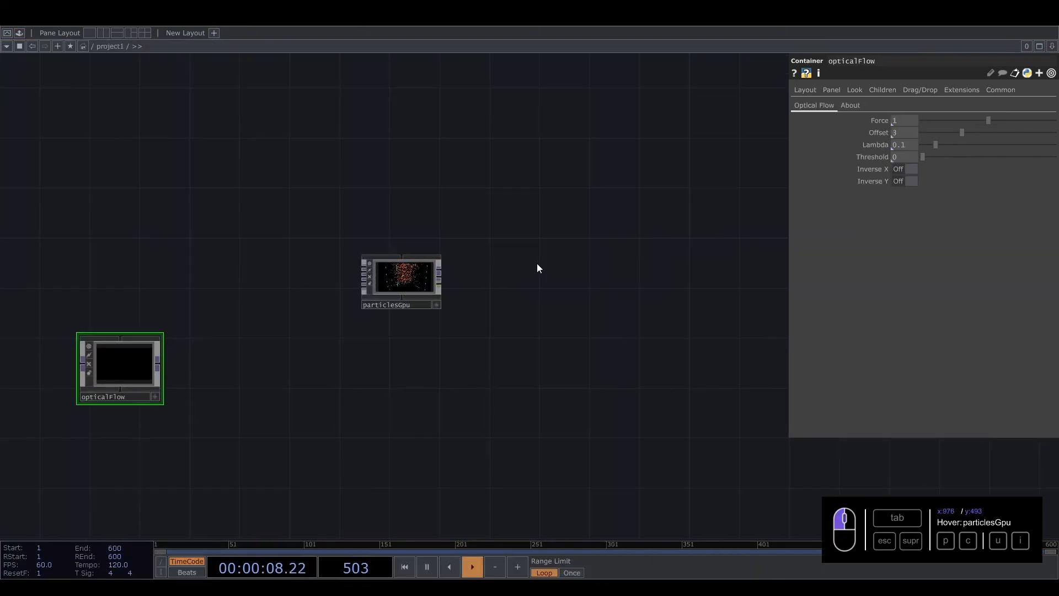
drag(537, 263, 472, 241)
drag(355, 261, 421, 251)
drag(552, 240, 522, 260)
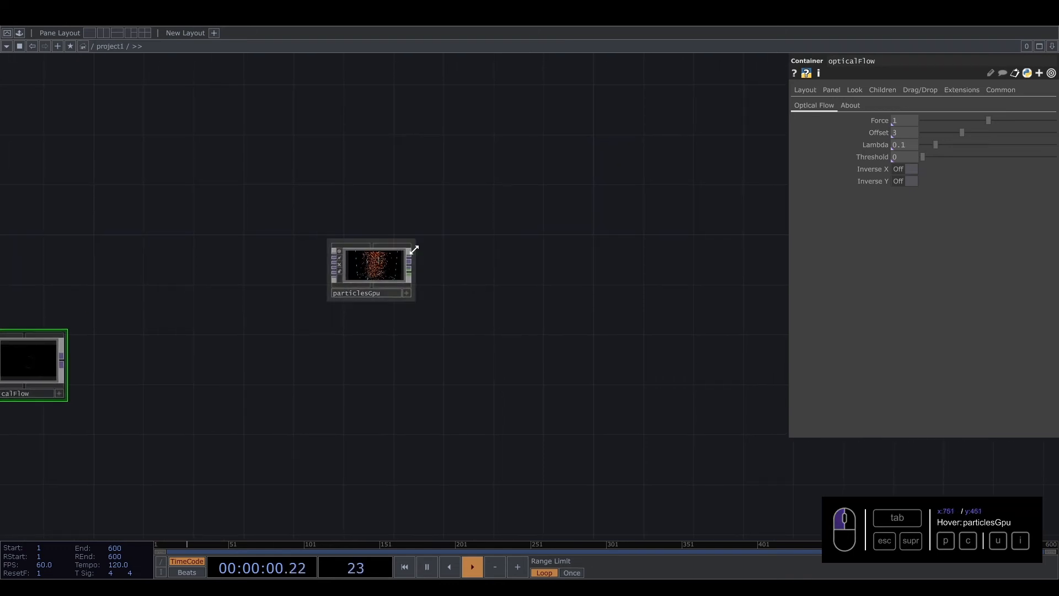
click(412, 257)
key(Tab)
text(nul)
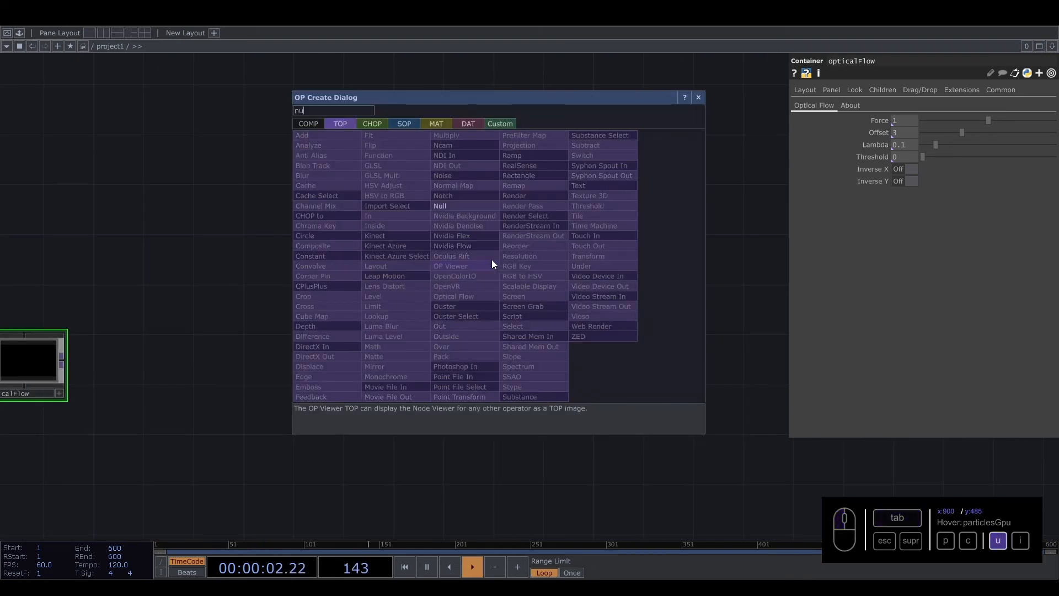
click(446, 205)
click(467, 268)
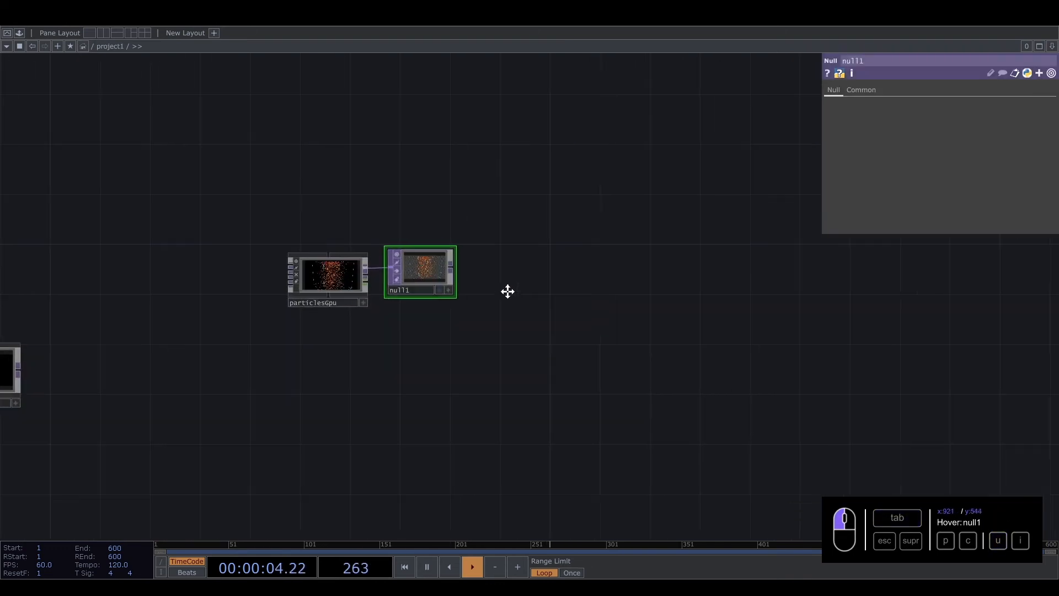
drag(392, 297, 429, 298)
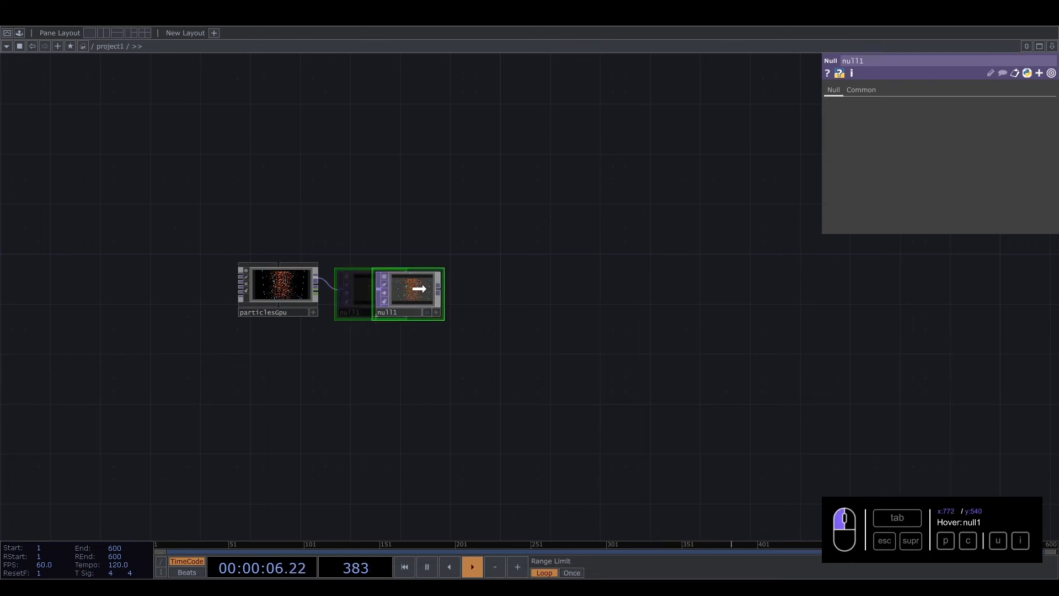
Step: Add a Transform TOP fed by null1, leaving a gap between the two nodes
click(438, 287)
key(Tab)
text(t)
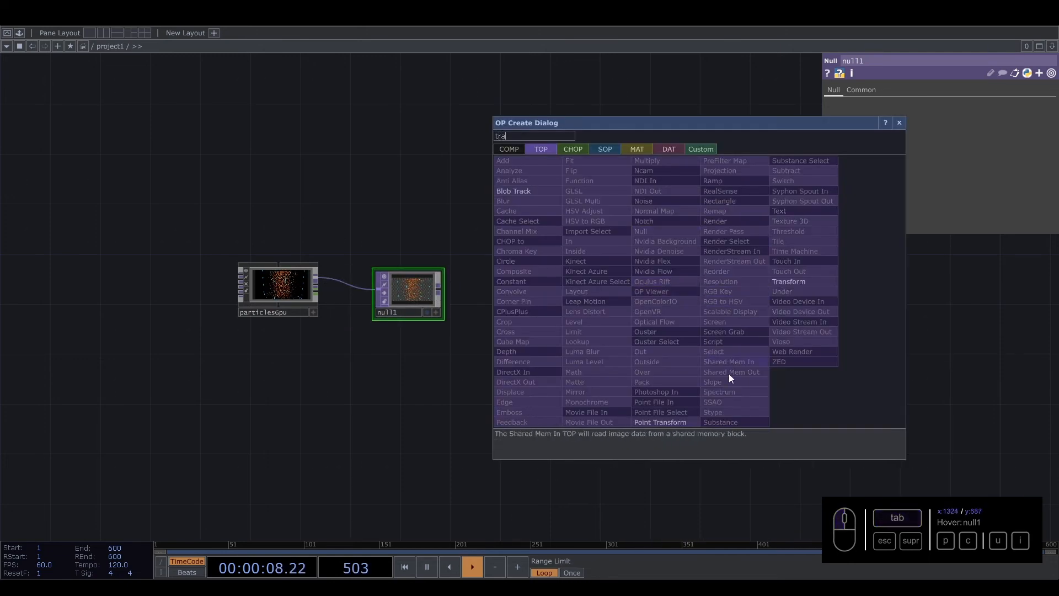
click(789, 281)
click(672, 283)
Step: Add a Null TOP after transform1 and display its output as the network background
click(702, 279)
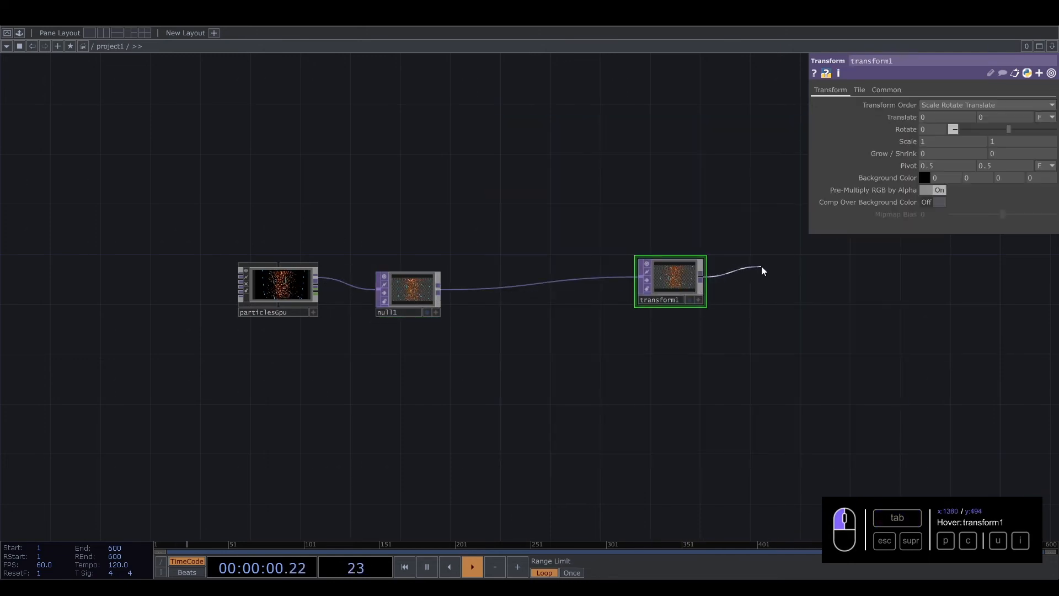
key(Tab)
text(null)
key(Return)
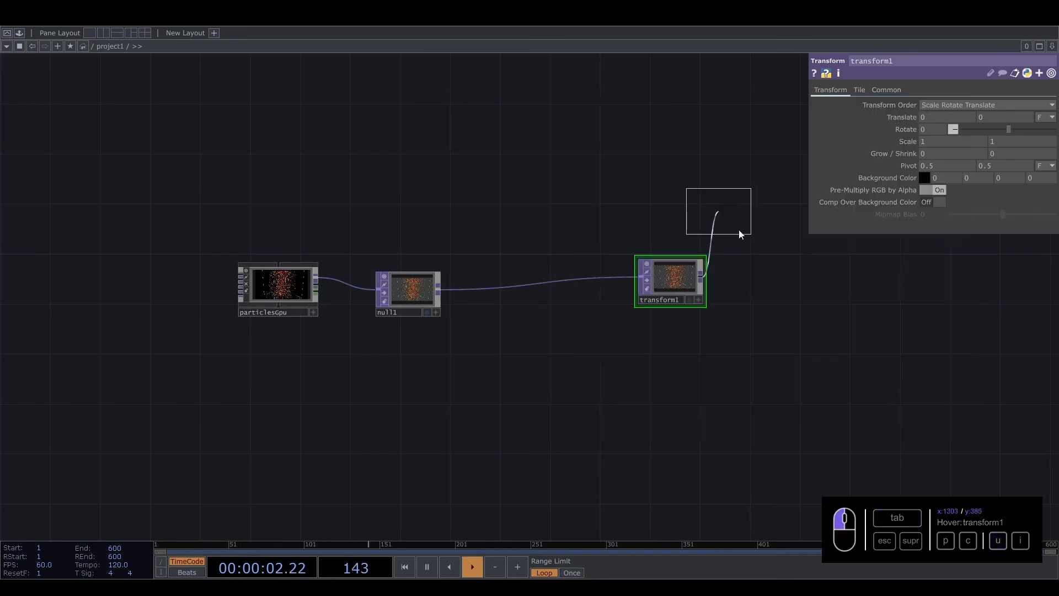
click(781, 287)
click(801, 300)
Step: Set transform1's background color alpha to 1 and turn on Comp Over Background Color
drag(710, 380, 673, 410)
click(625, 297)
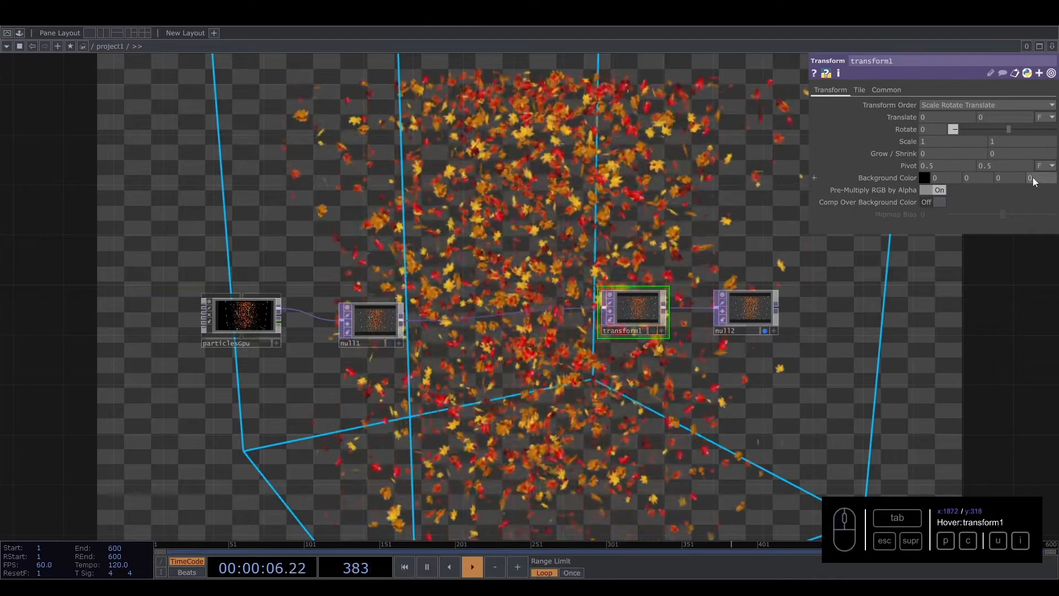
click(1033, 178)
text(1)
click(939, 202)
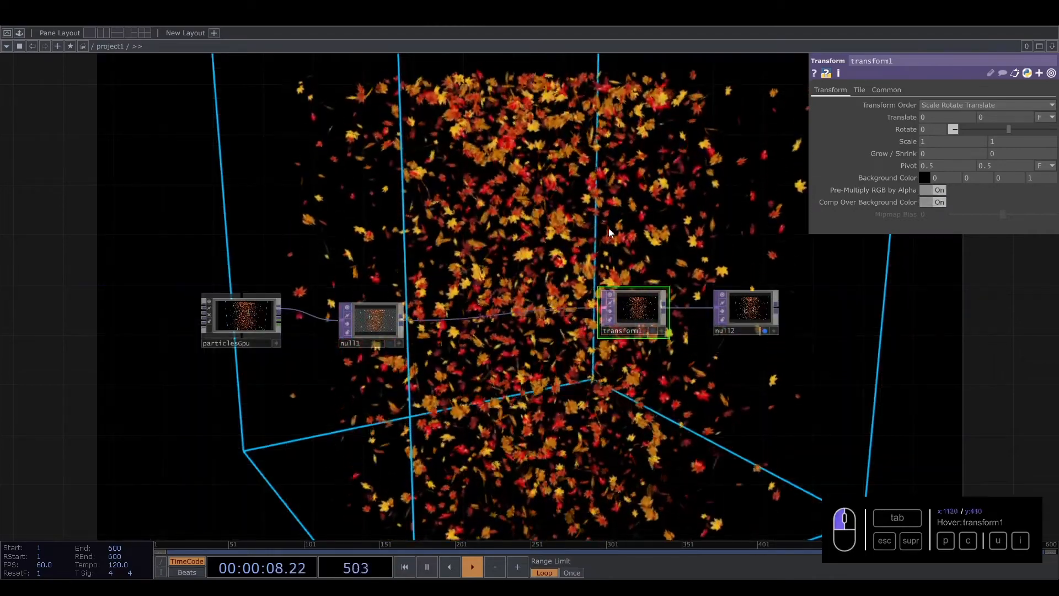
Step: Add a Camera COMP below particlesGpu
drag(489, 165, 615, 167)
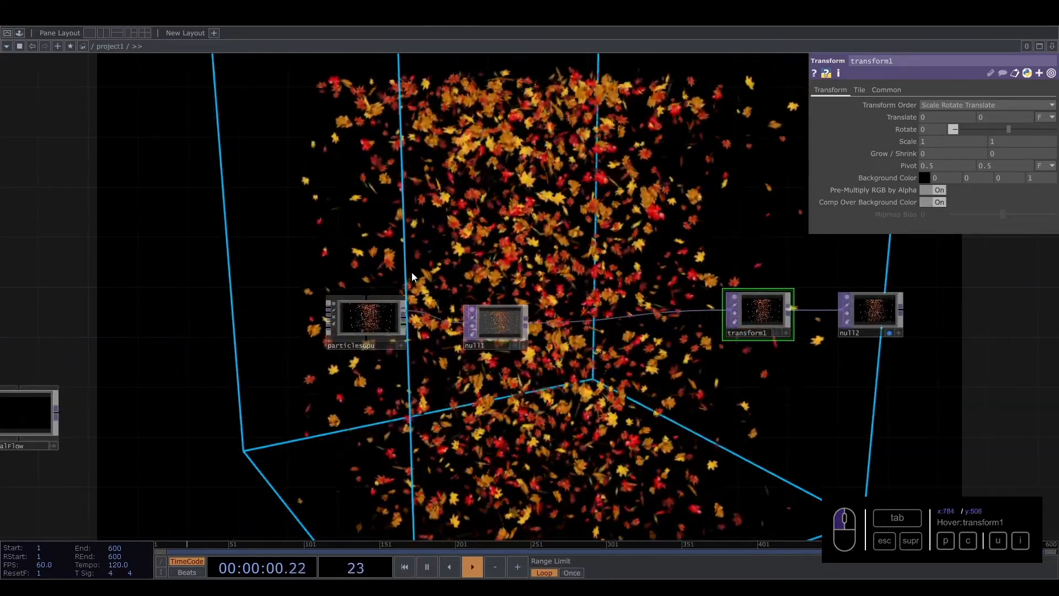
drag(401, 267, 525, 258)
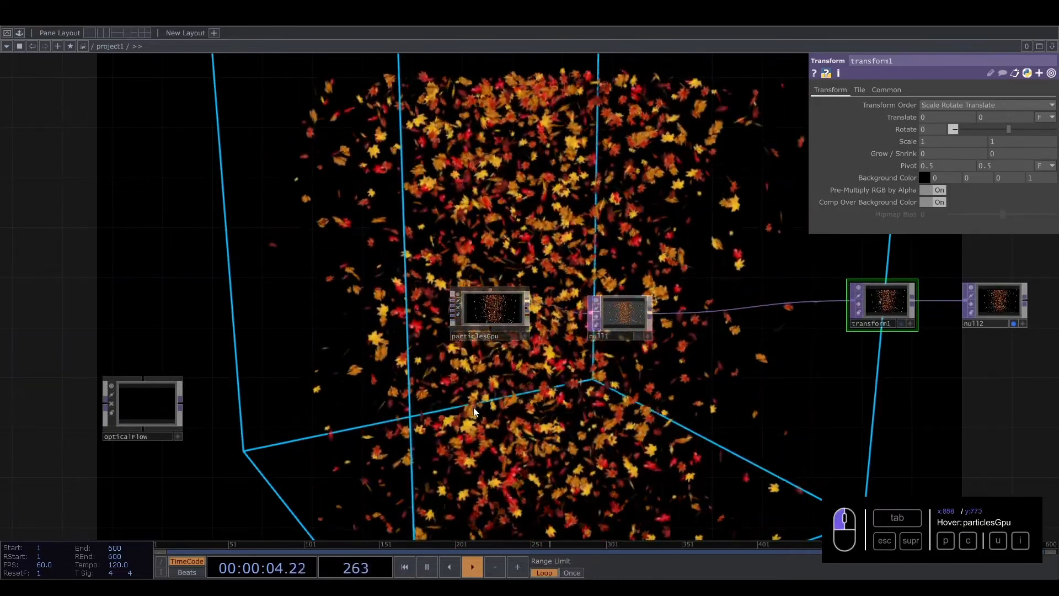
key(Tab)
click(280, 269)
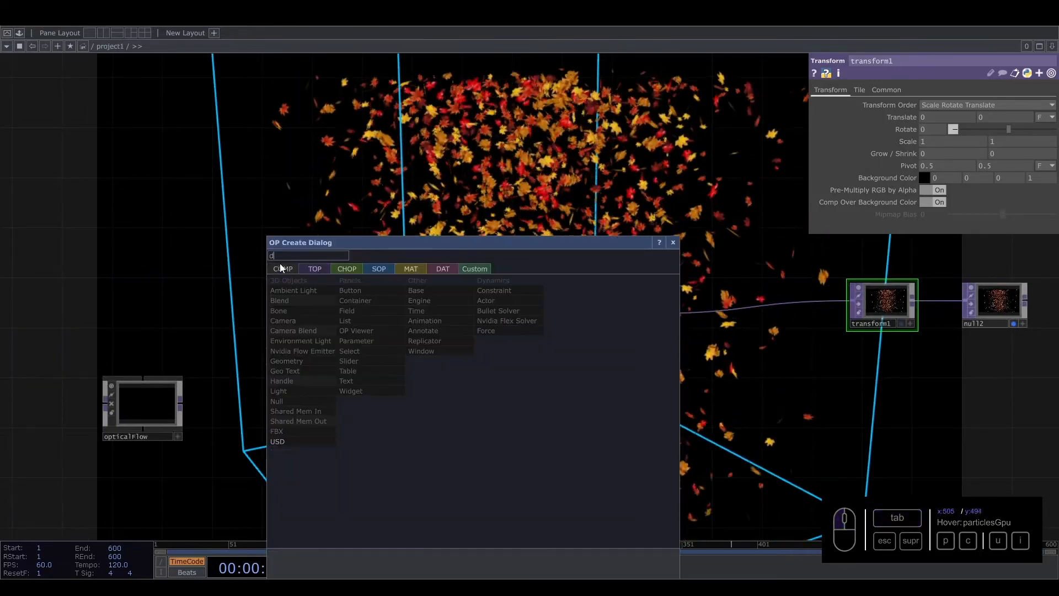
key(Delete)
text(ca)
click(293, 320)
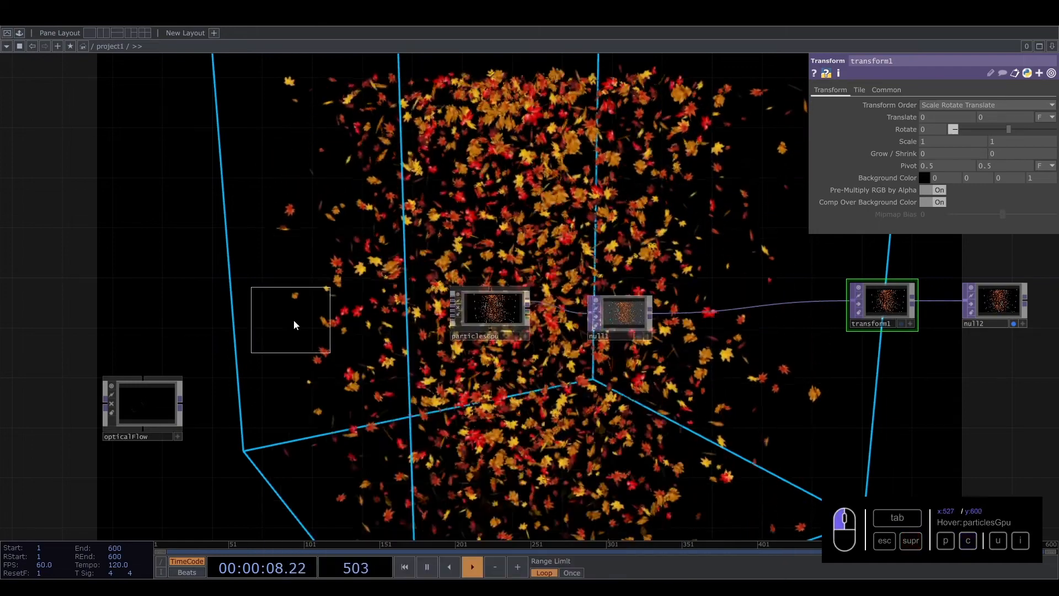
click(485, 400)
Step: Assign cam1 as the render camera of particlesGpu
click(490, 327)
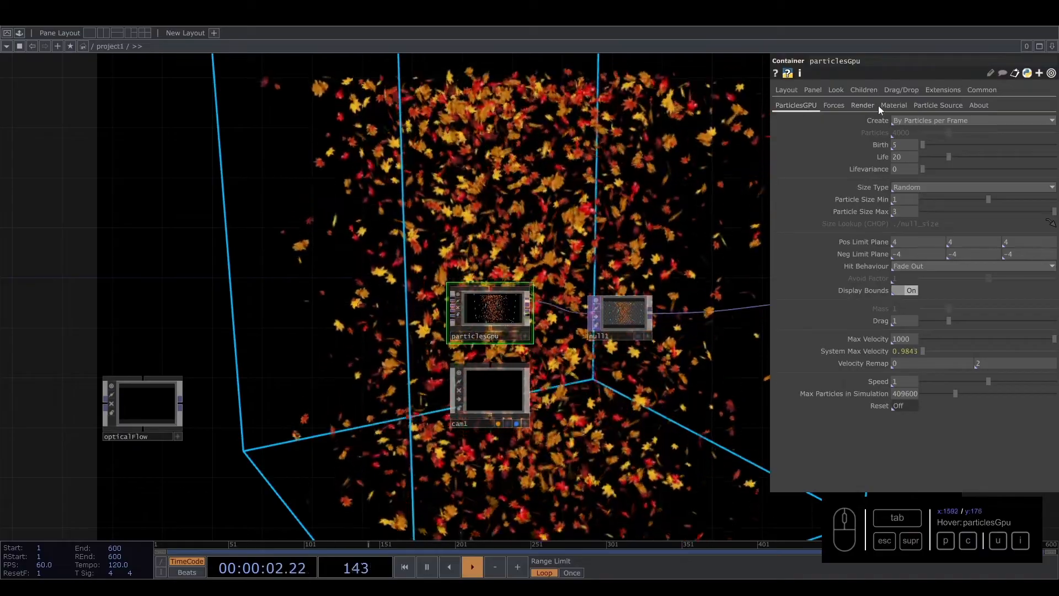
click(863, 105)
drag(489, 388, 944, 224)
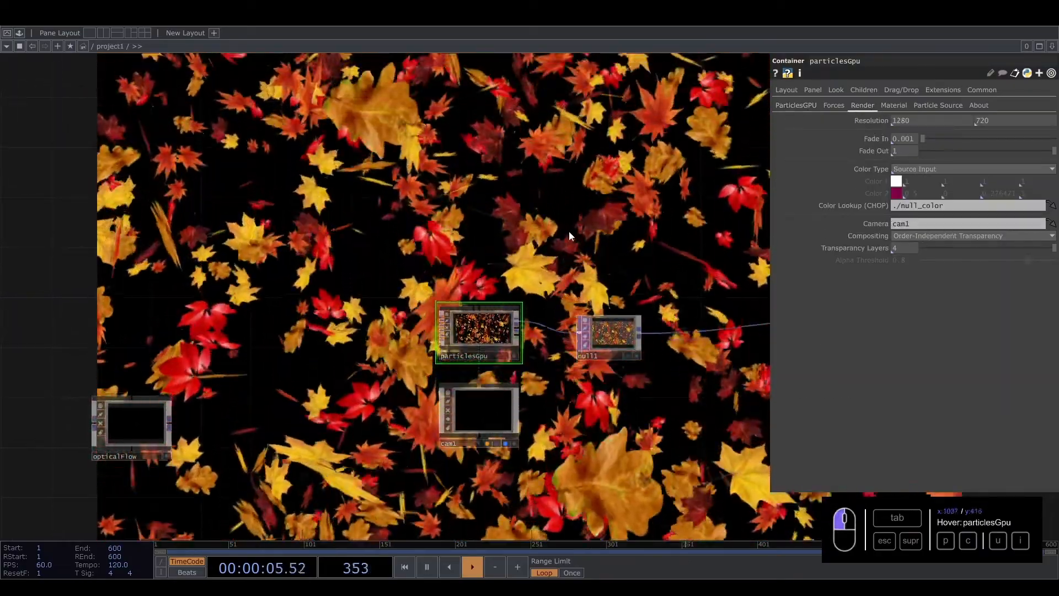
drag(569, 231, 551, 293)
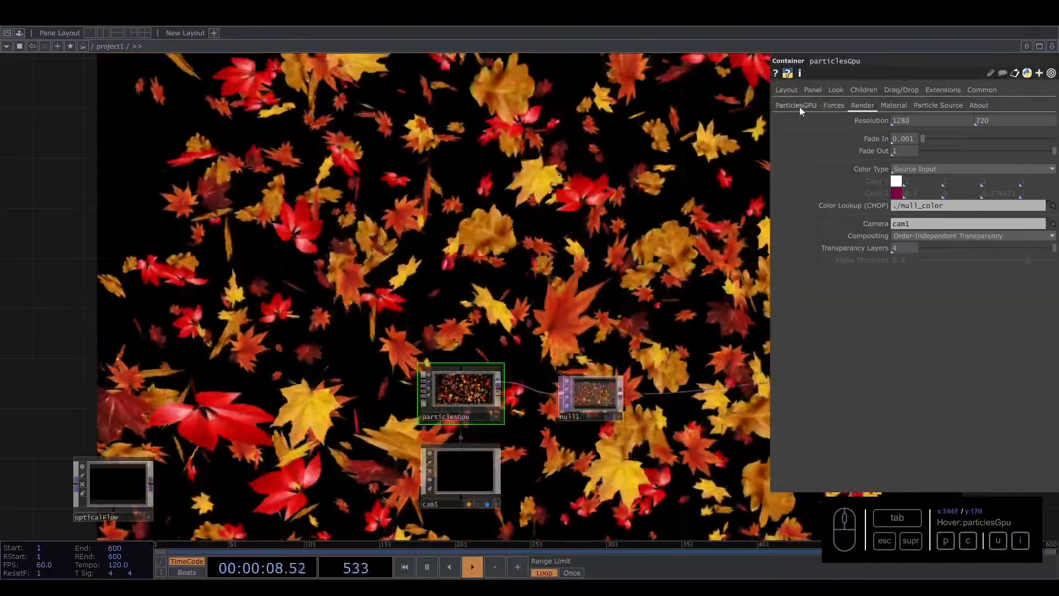
click(797, 106)
click(834, 106)
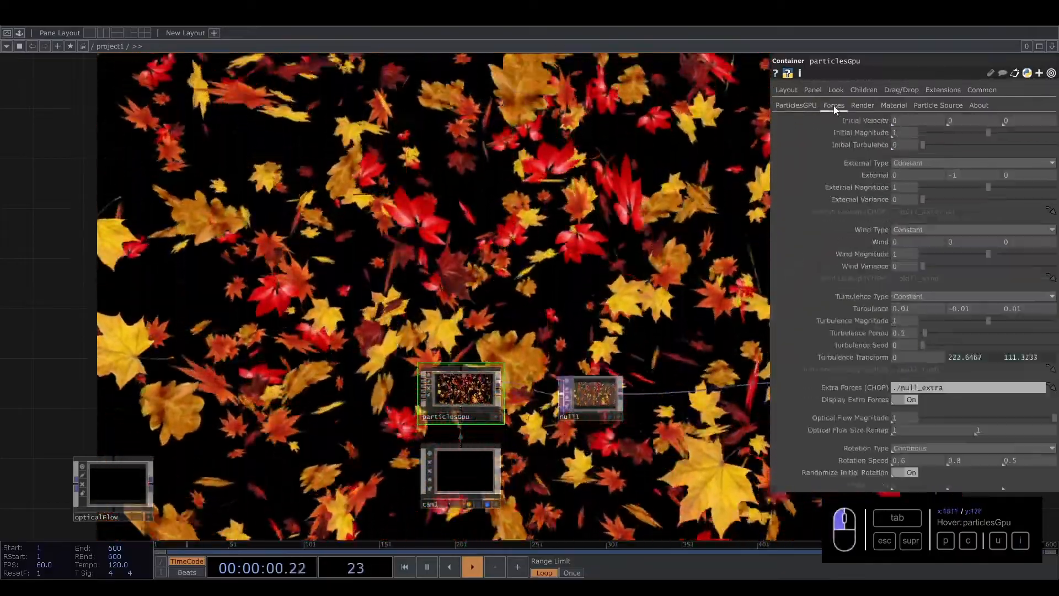
click(862, 105)
click(893, 105)
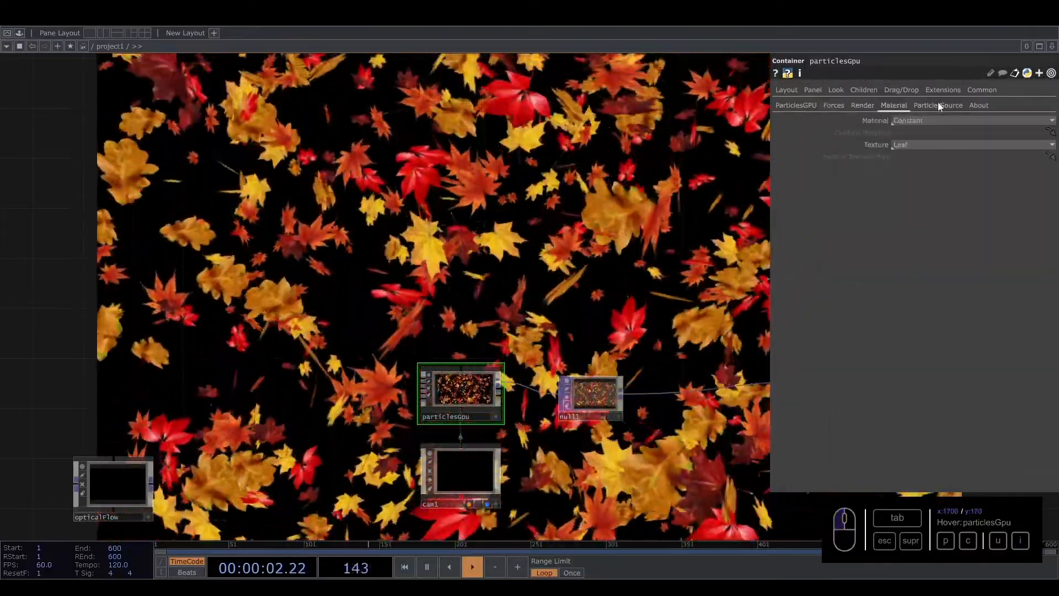
click(937, 104)
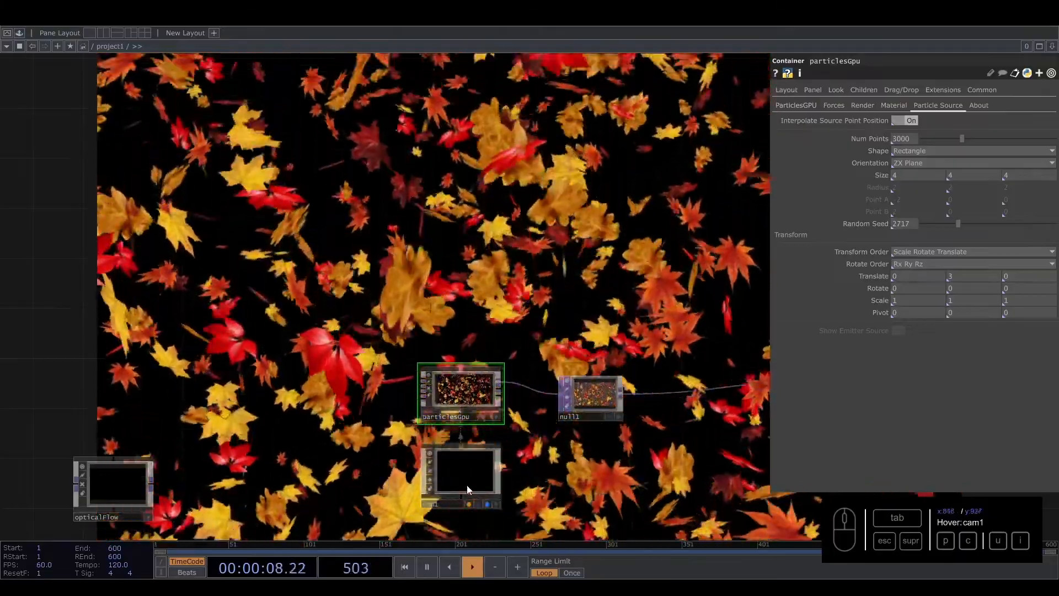
Step: Move cam1 back by setting its Z translation first to 10 and finally to 15
click(466, 486)
drag(582, 494, 572, 420)
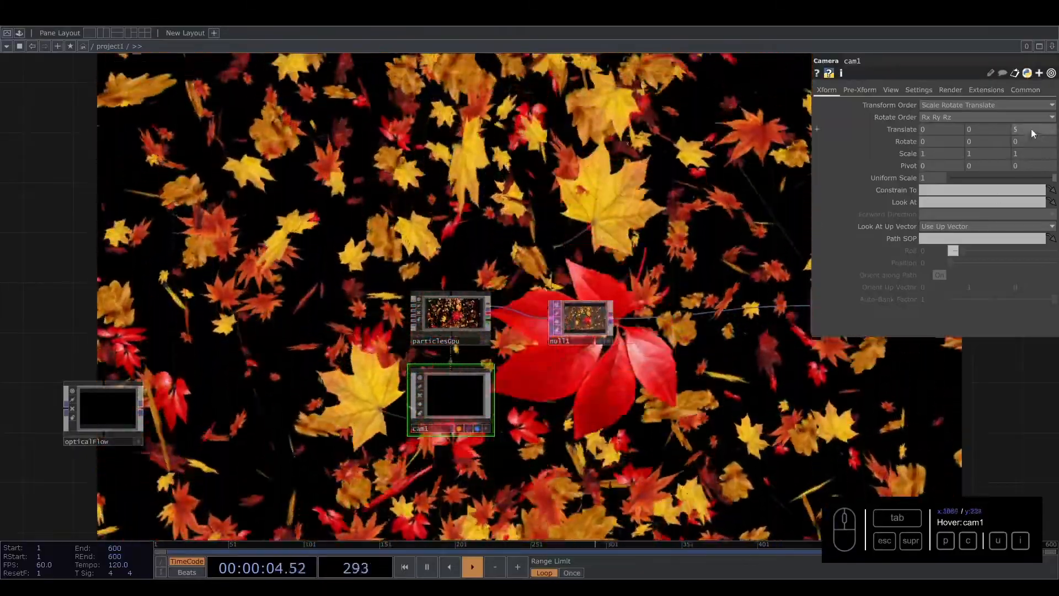
drag(1031, 130, 951, 129)
text(10)
key(Return)
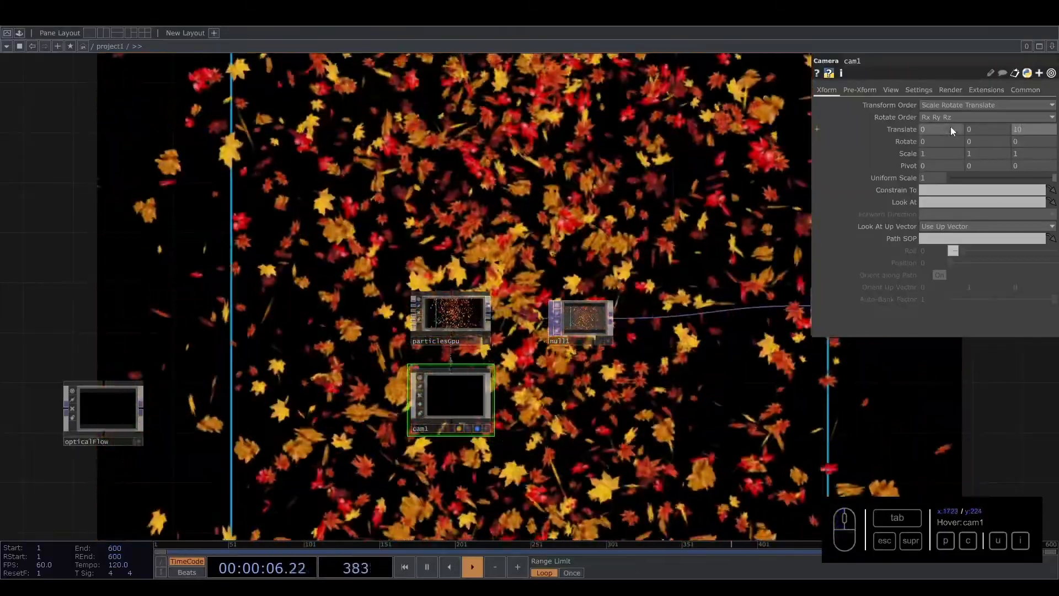
drag(1047, 130, 923, 129)
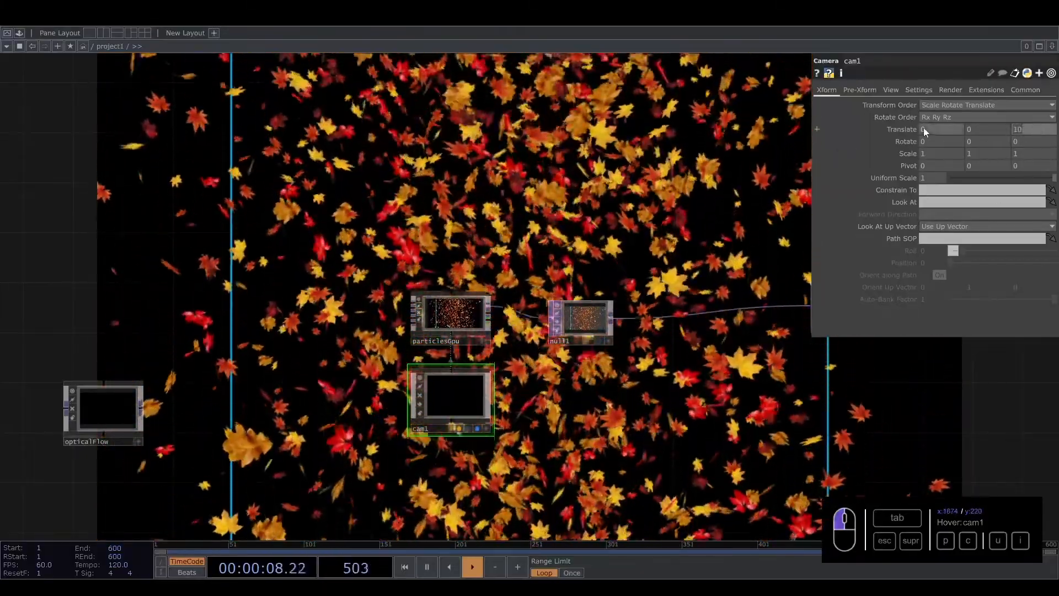
text(15)
key(Return)
drag(561, 177, 529, 220)
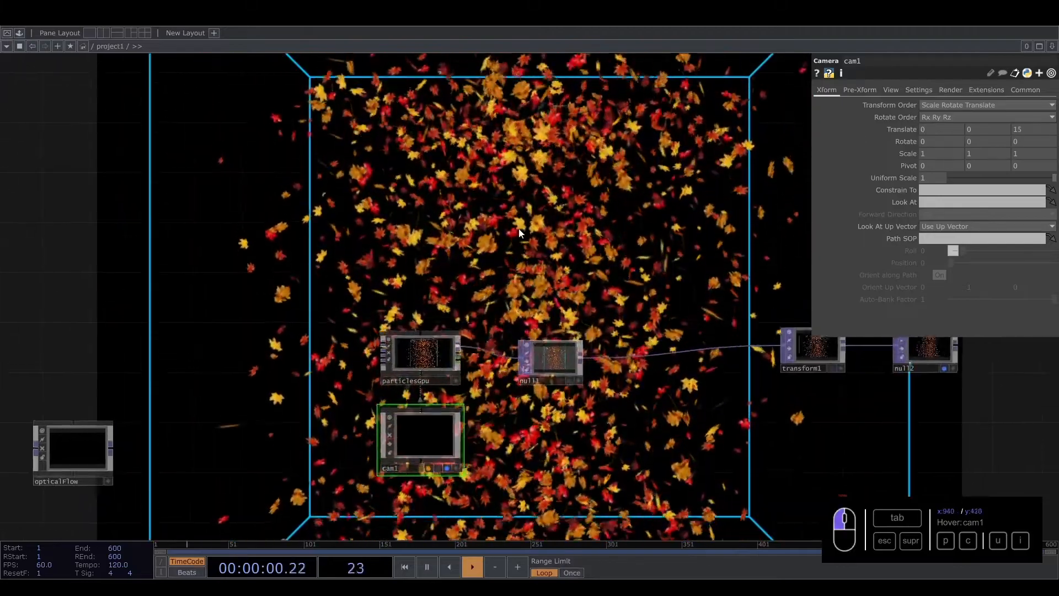
Step: Try narrower bounds on particlesGpu with Pos Limit Plane X at 2 and Neg Limit Plane X at -2
click(420, 357)
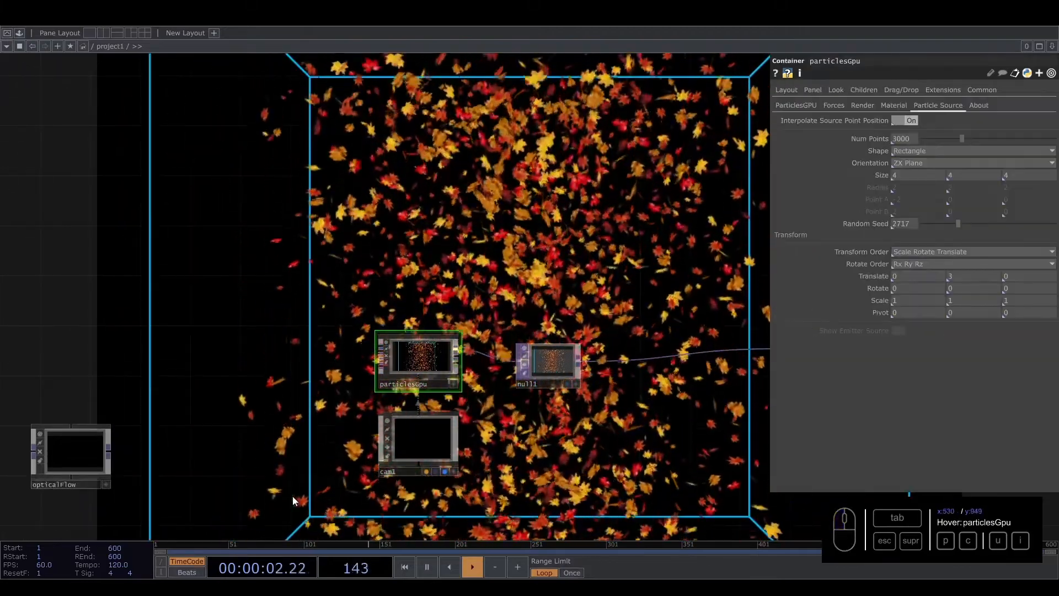
click(803, 106)
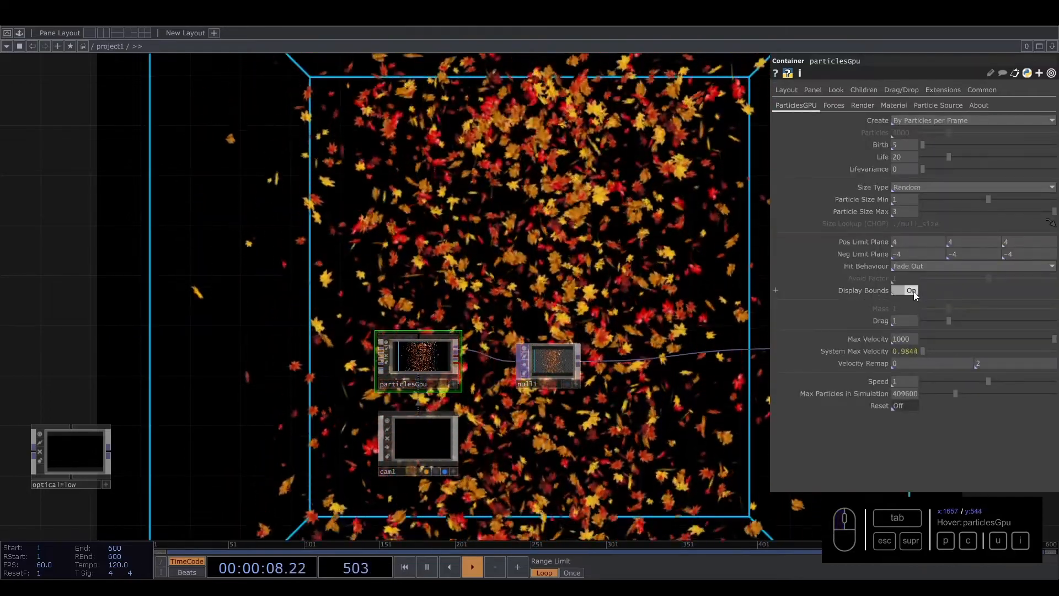
drag(757, 223, 681, 239)
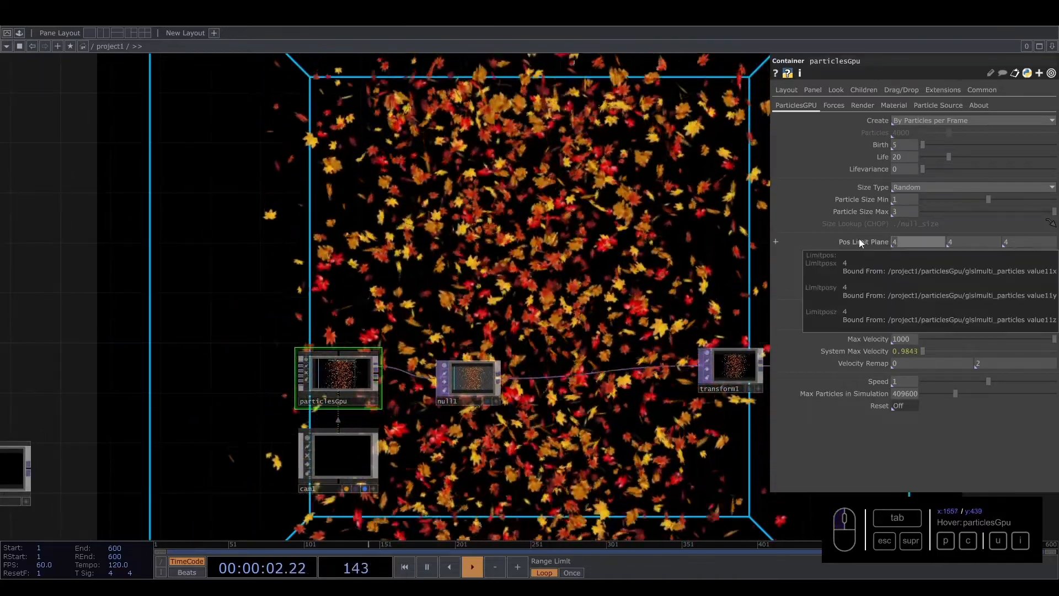
text(2)
drag(909, 256, 892, 253)
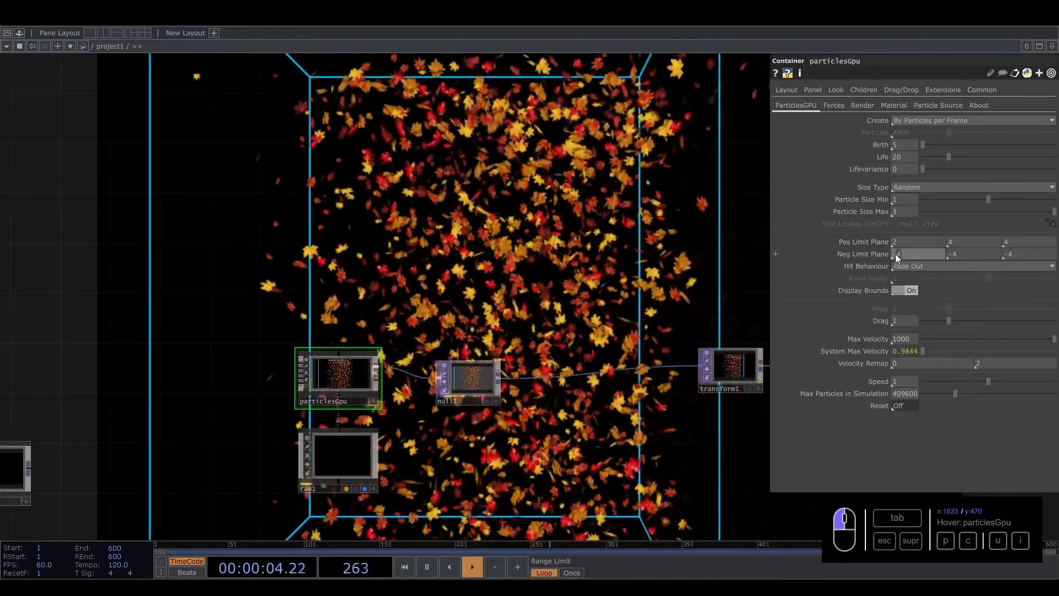
text(-2)
key(Return)
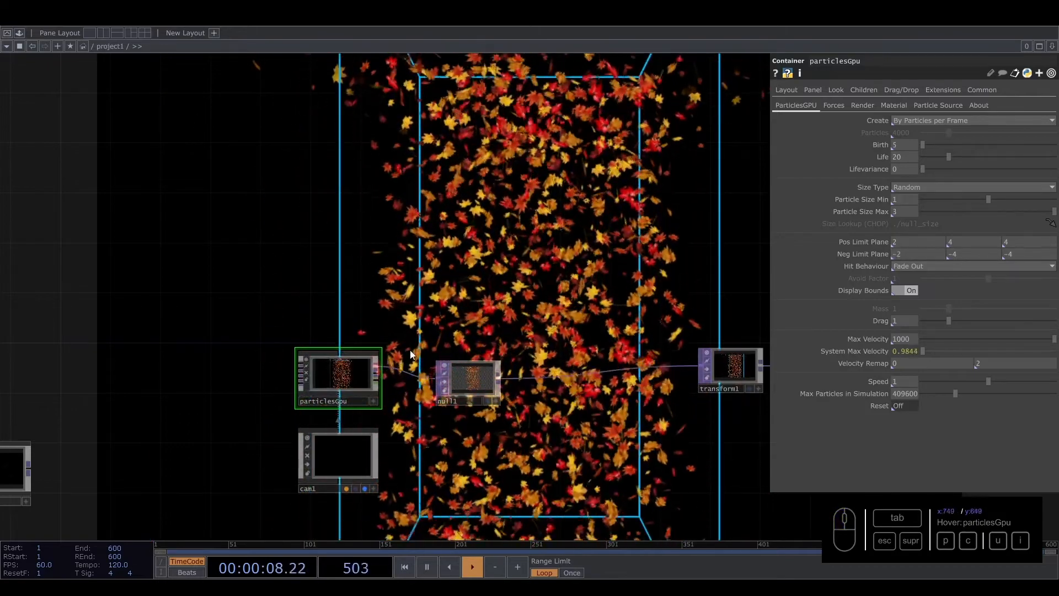
Step: Restore the particlesGpu bounds by setting Pos Limit Plane X to 4 and Neg Limit Plane X to -4
click(906, 242)
text(4)
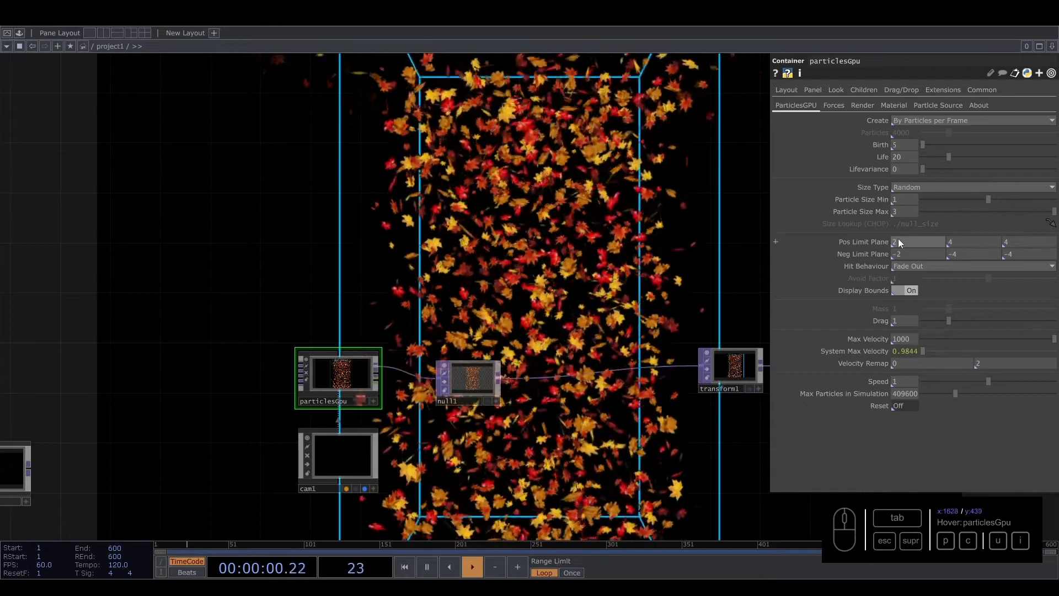
key(Return)
click(902, 254)
drag(901, 254, 659, 254)
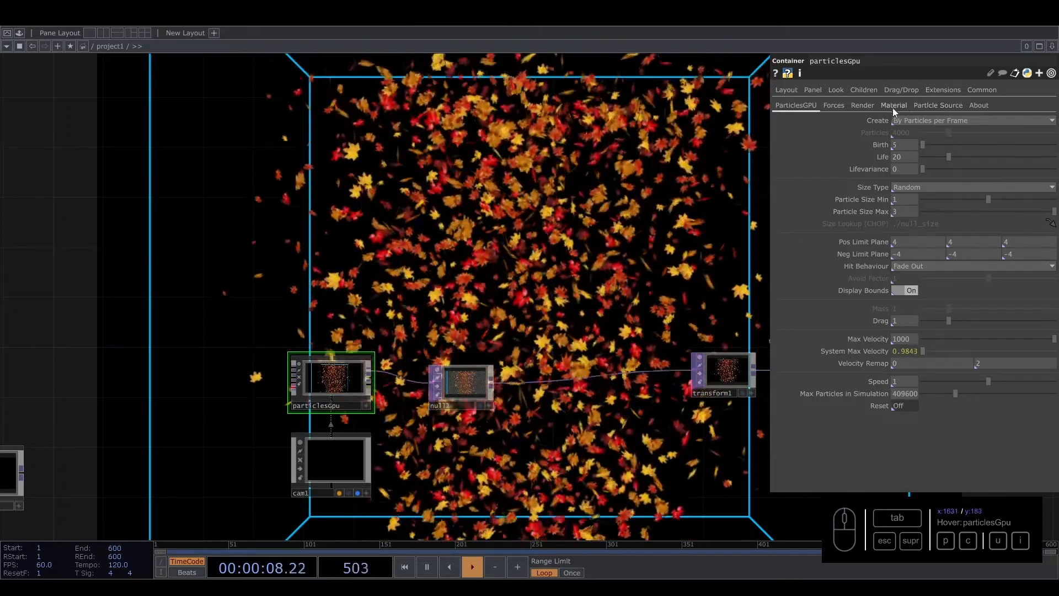
click(890, 107)
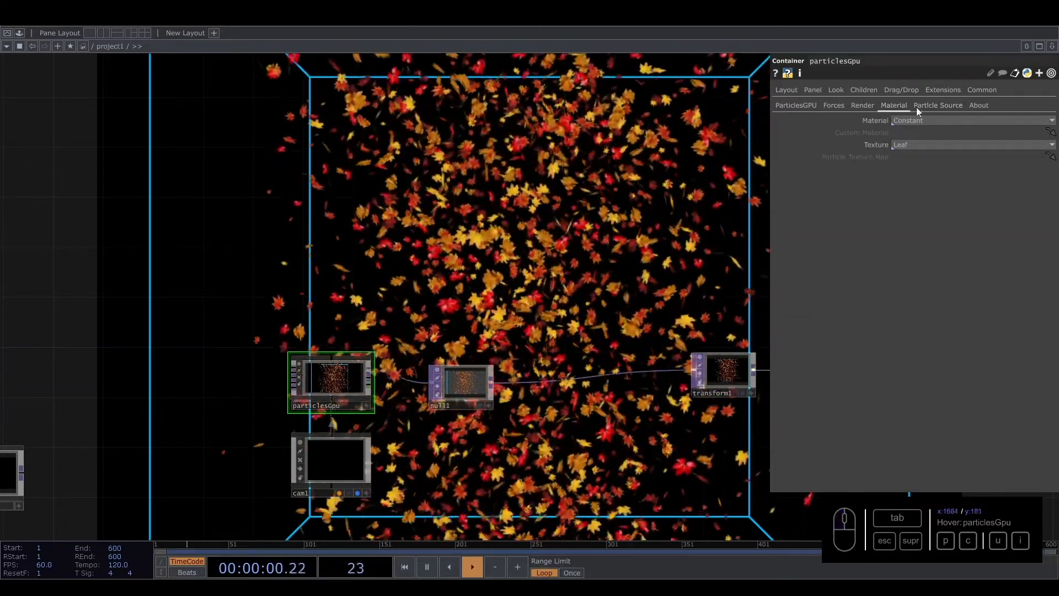
click(928, 106)
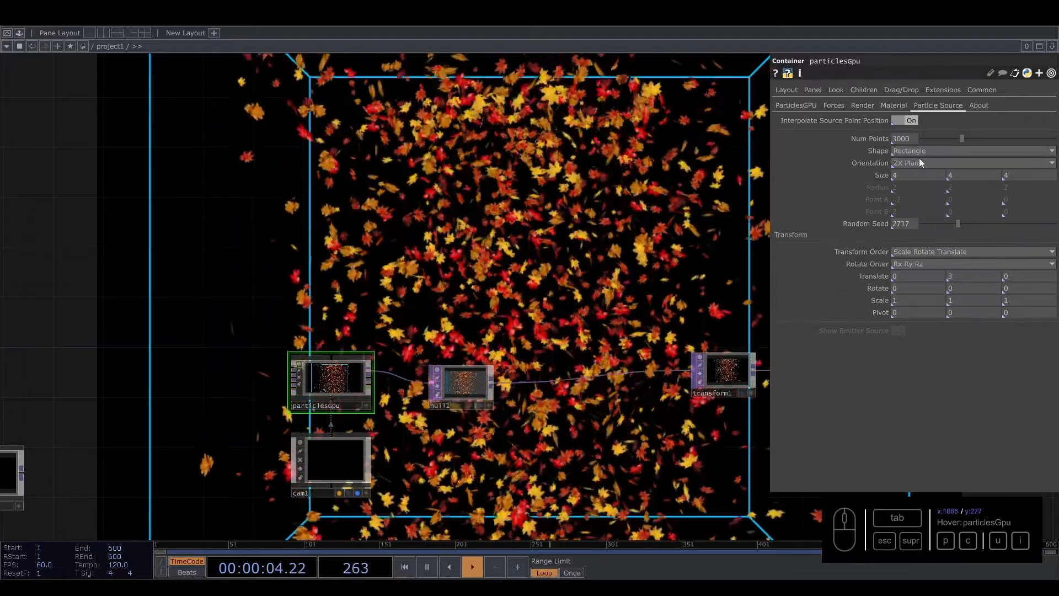
click(912, 166)
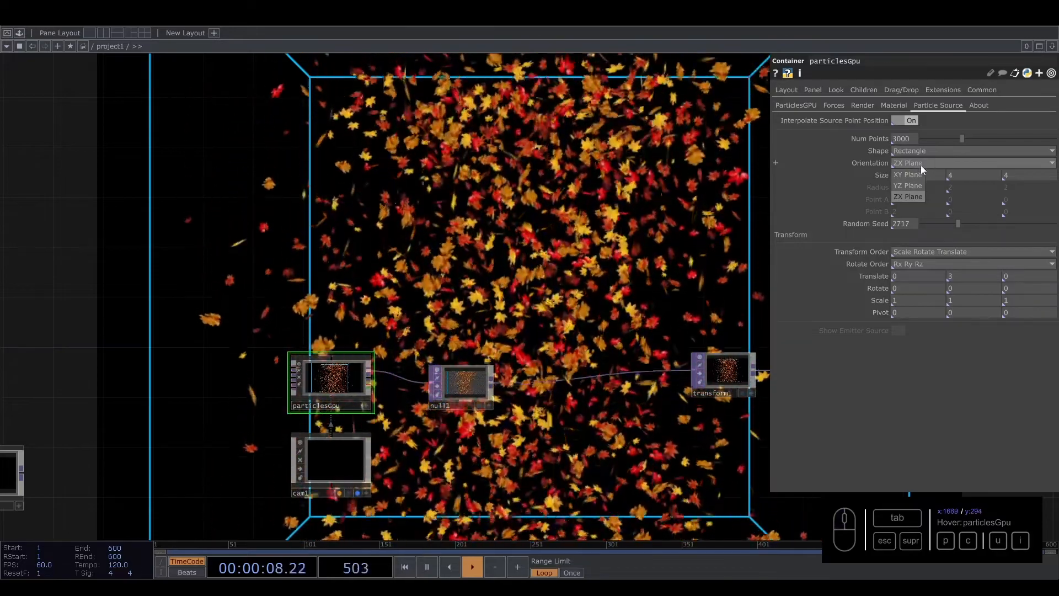
click(965, 276)
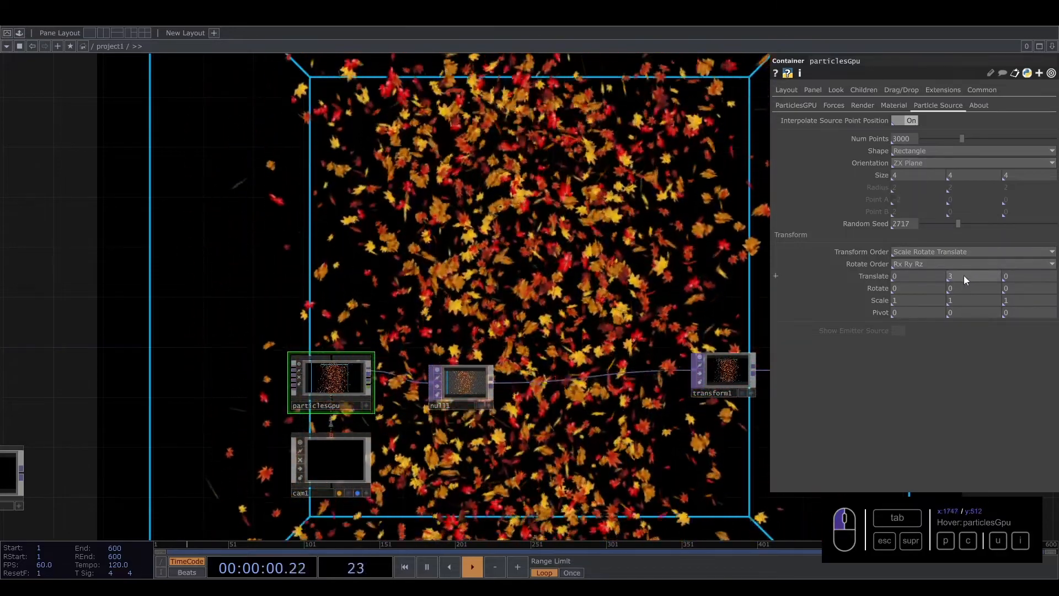
Step: Set the External force of particlesGpu to 1 in X and 0 in Y, and lower External Magnitude to 0
click(833, 106)
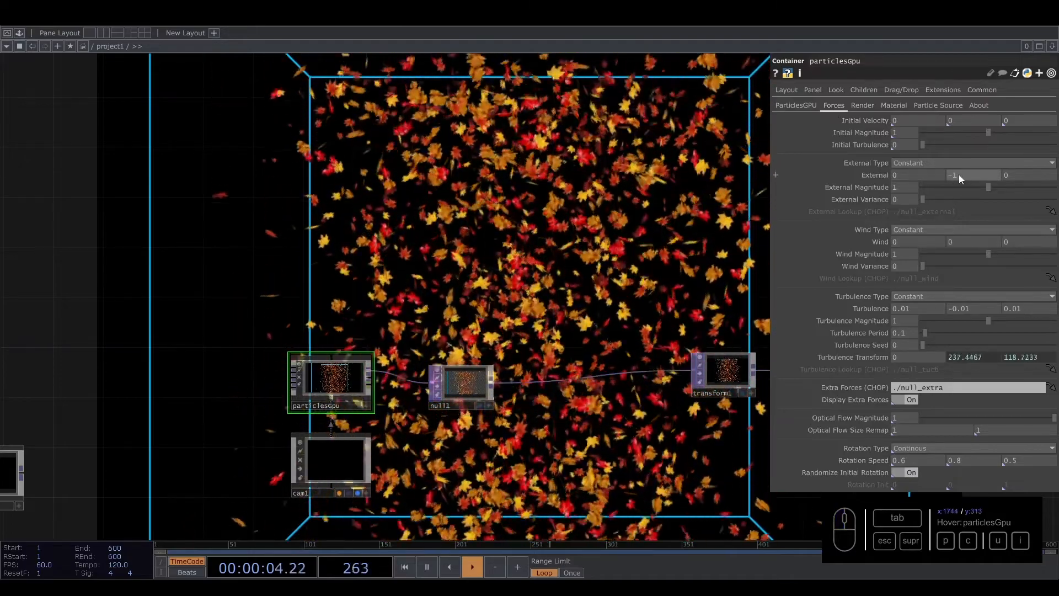
drag(960, 174, 864, 174)
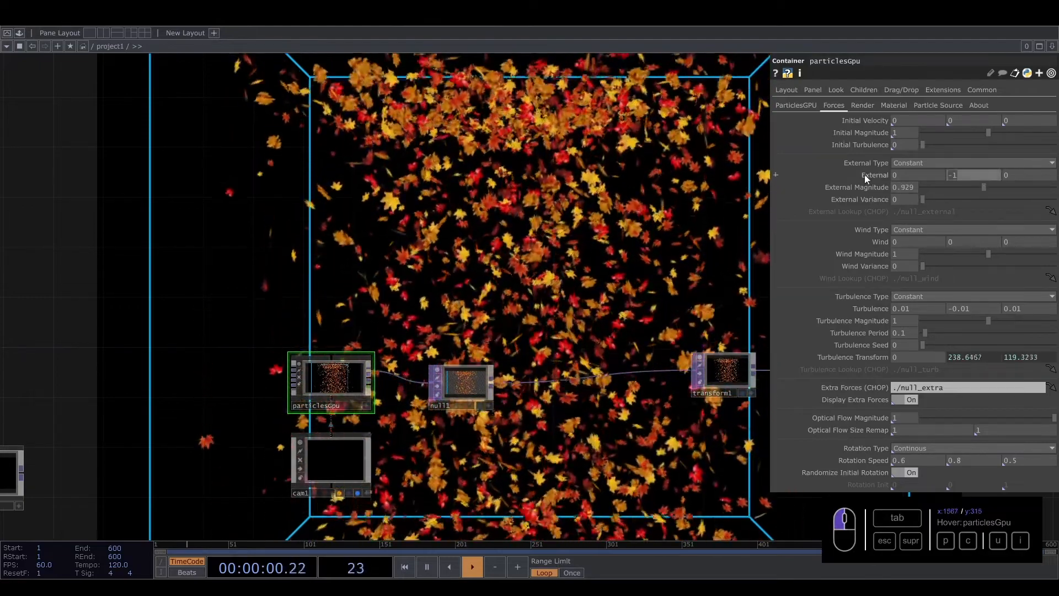
text(0)
click(920, 176)
text(1)
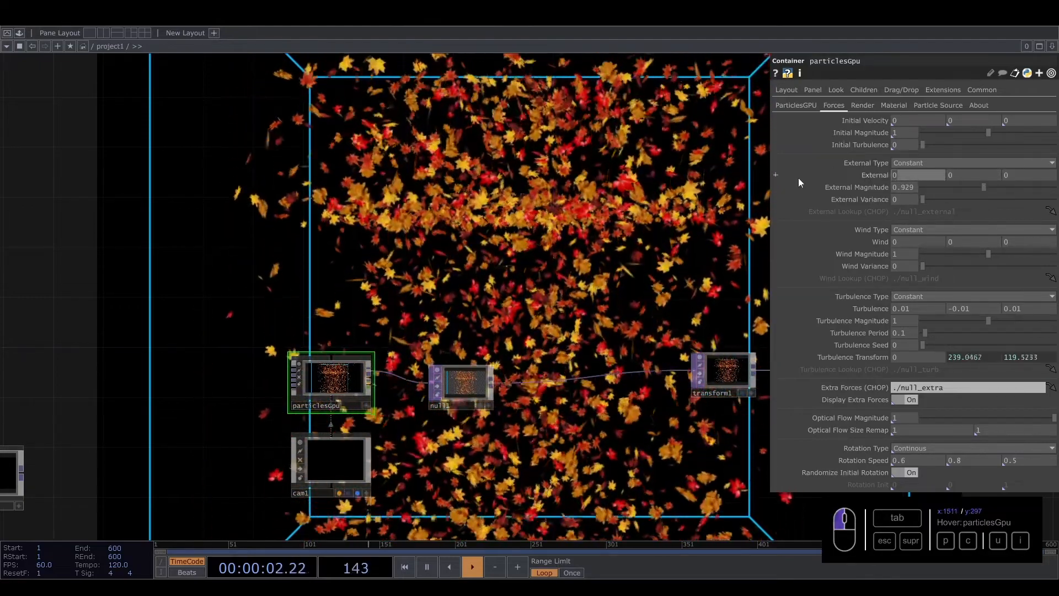
key(Return)
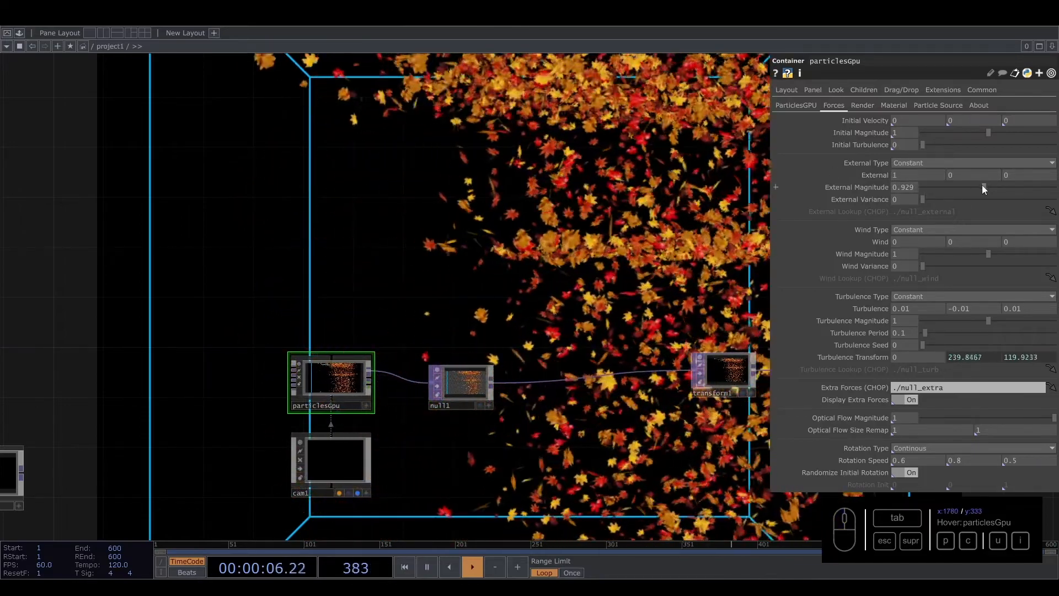
drag(983, 187, 855, 187)
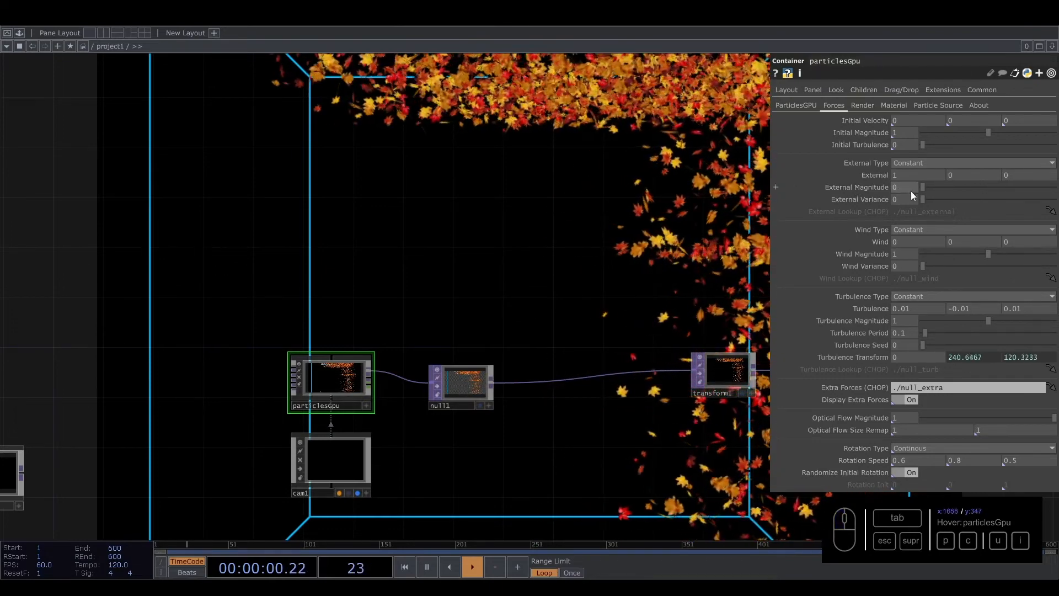
Step: Add a Keyboard In CHOP above particlesGpu in the network
key(Tab)
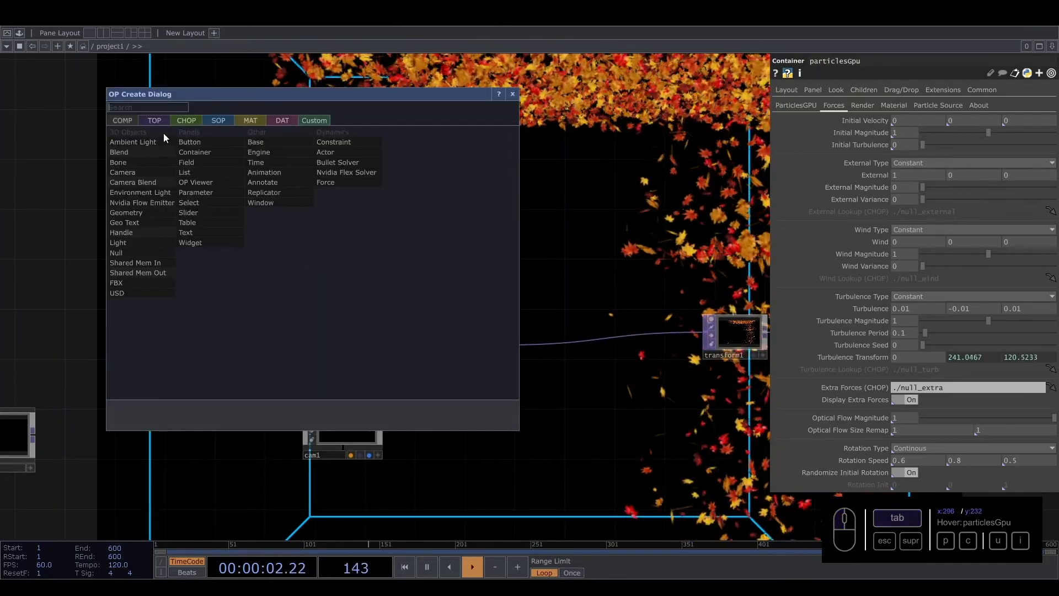
click(184, 119)
text(ke)
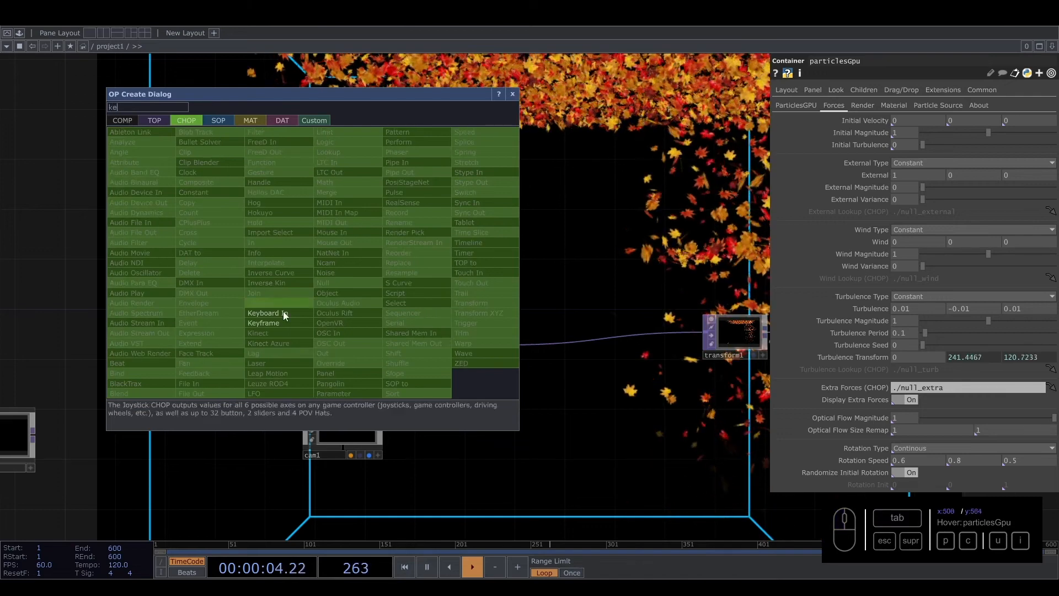
click(283, 312)
click(346, 269)
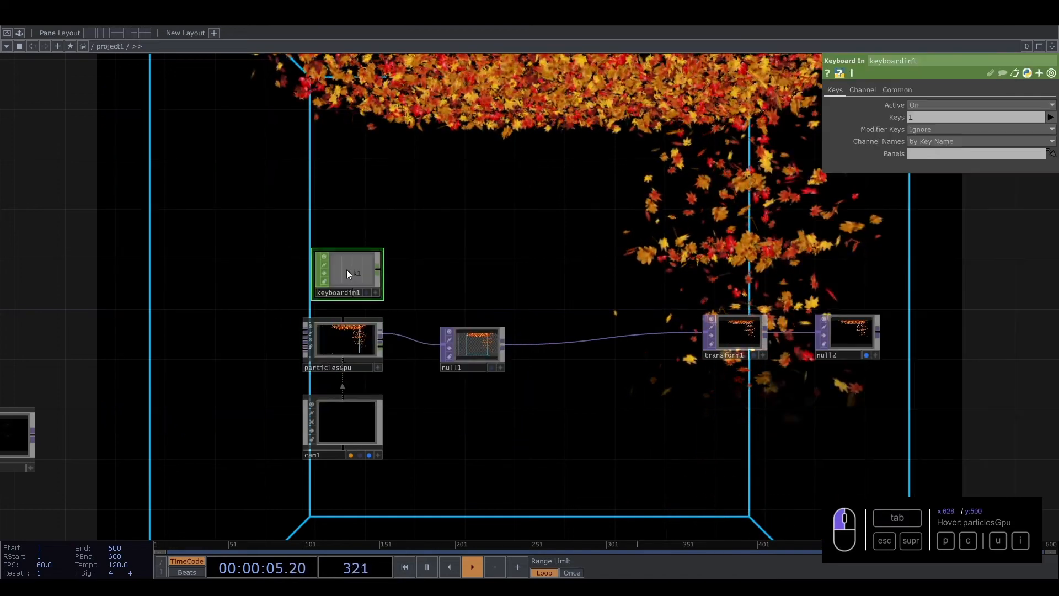
Step: Link the k1 channel of keyboardin1 to the Reset parameter of particlesGpu as a CHOP reference and trigger a reset
click(356, 330)
click(786, 105)
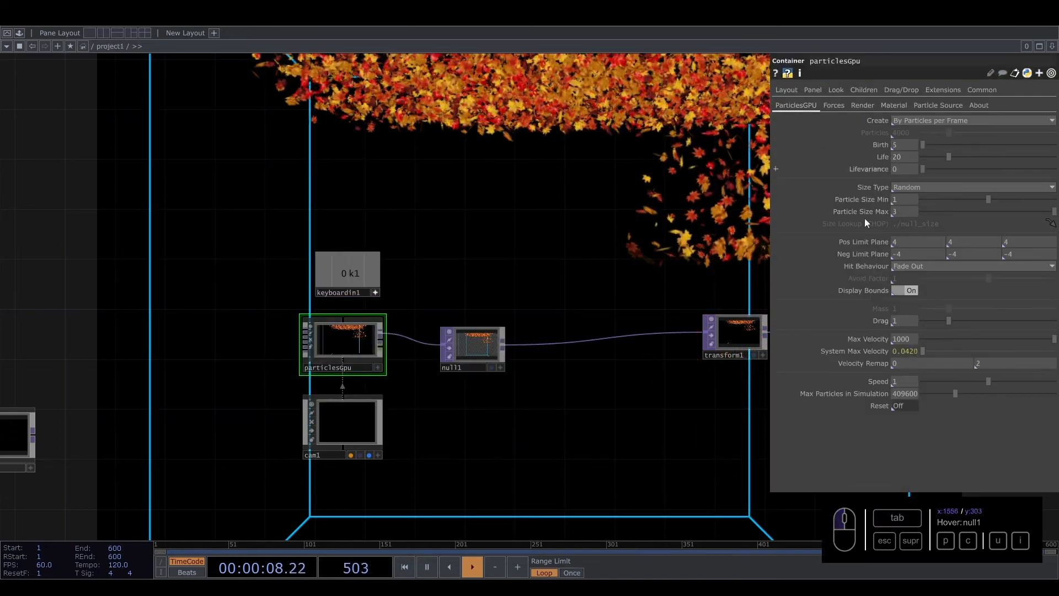
drag(899, 405, 900, 406)
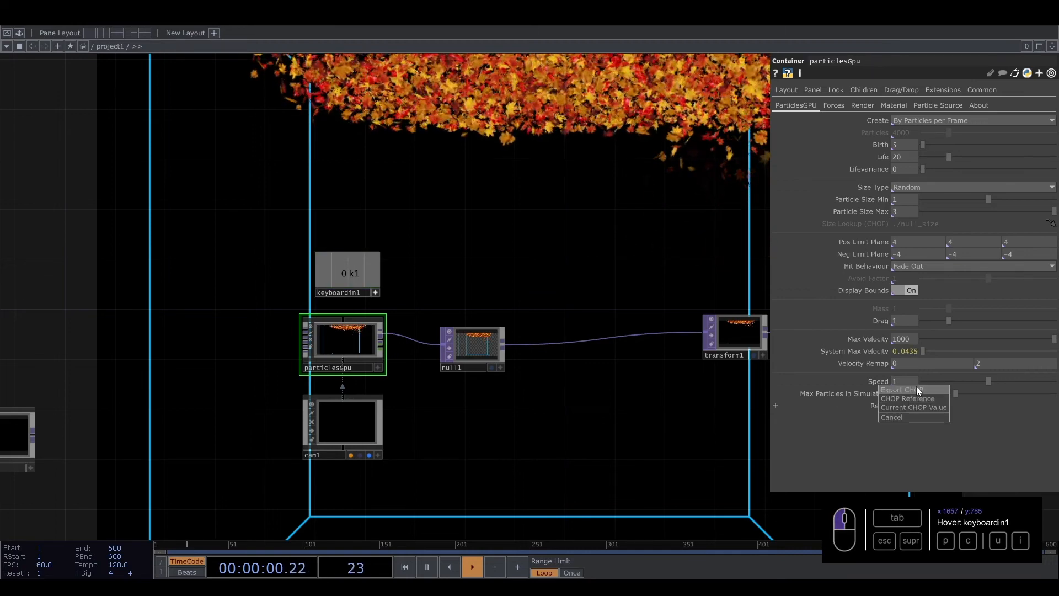
click(916, 398)
click(374, 292)
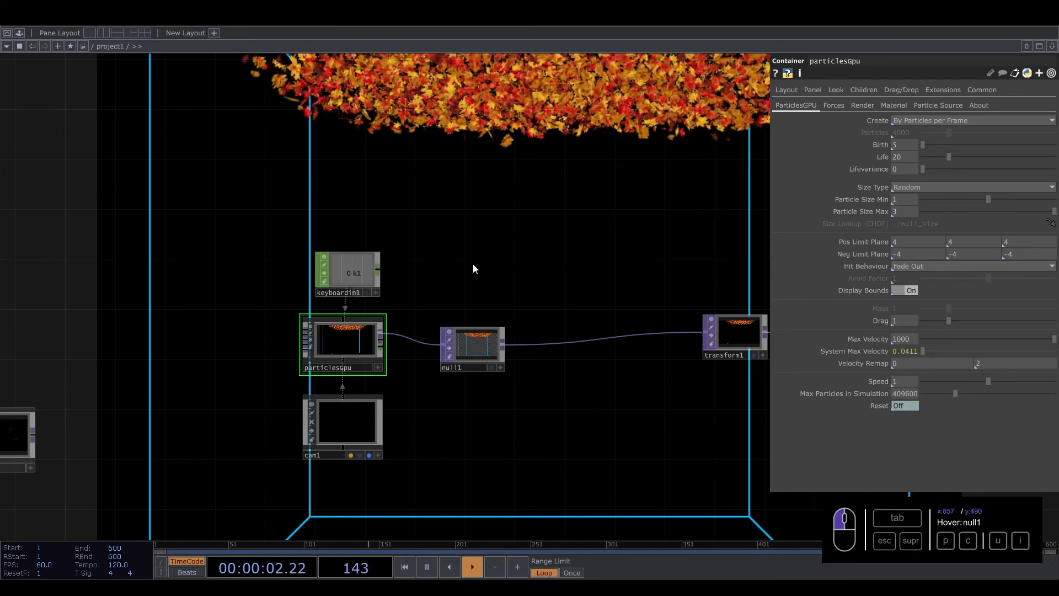
key(1)
Step: Center the particle source vertically by setting Translate Y to 0, and set its Orientation to XY Plane
drag(551, 146, 547, 177)
click(953, 103)
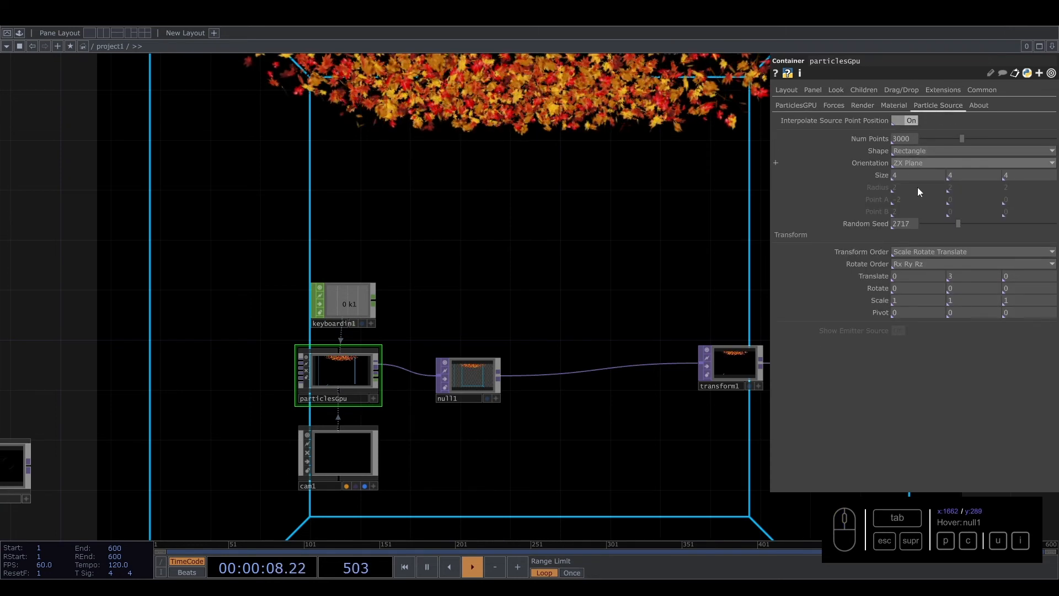
click(955, 276)
text(0)
key(Return)
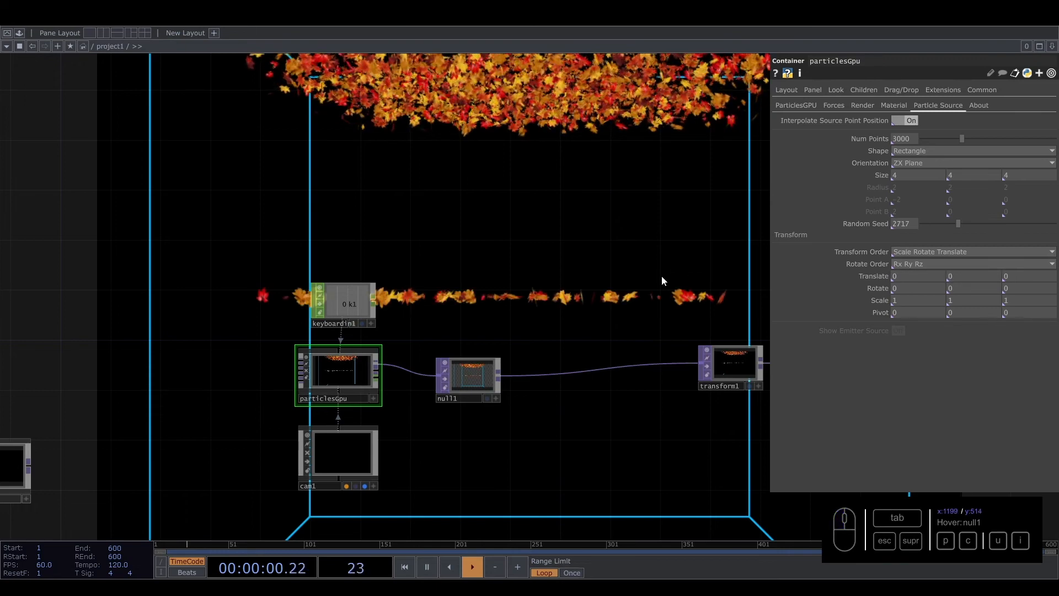
click(911, 163)
click(907, 174)
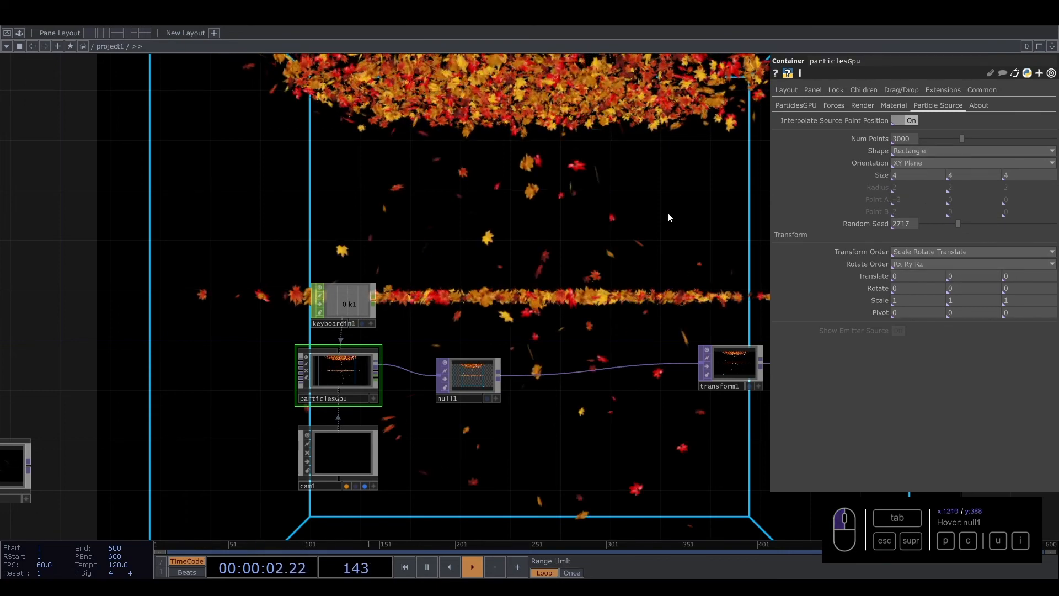
Step: Set the particle source Size to 2 in X, Y and Z
click(915, 174)
text(2)
key(Tab)
text(2)
key(Tab)
text(2)
key(Return)
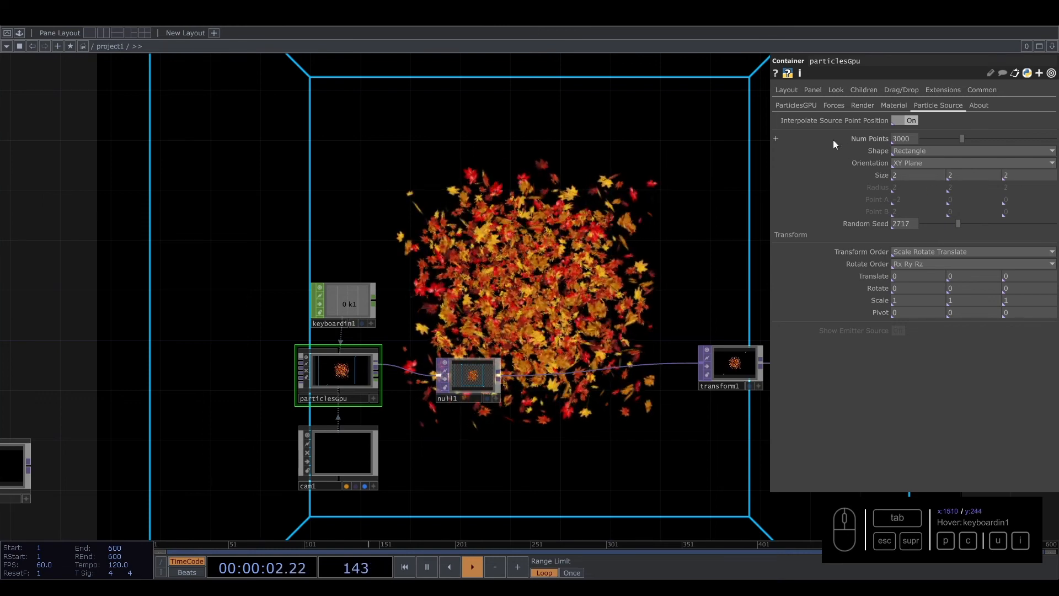
Step: Set the particle Birth to 100, Life to 15 and Lifevariance to 5 on particlesGpu
click(801, 105)
drag(912, 143, 865, 140)
text(100)
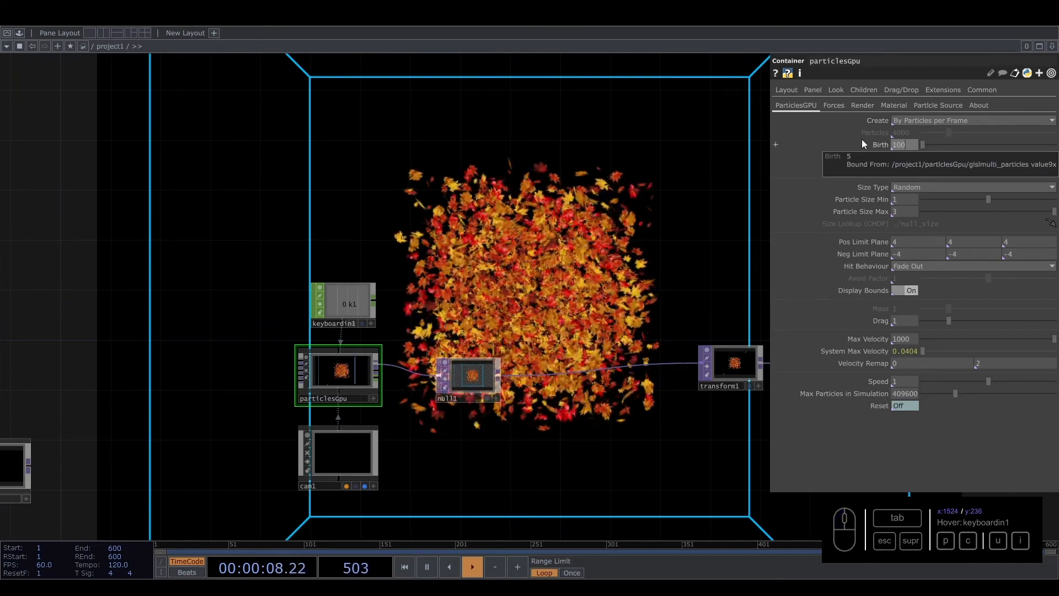
key(Return)
text(15)
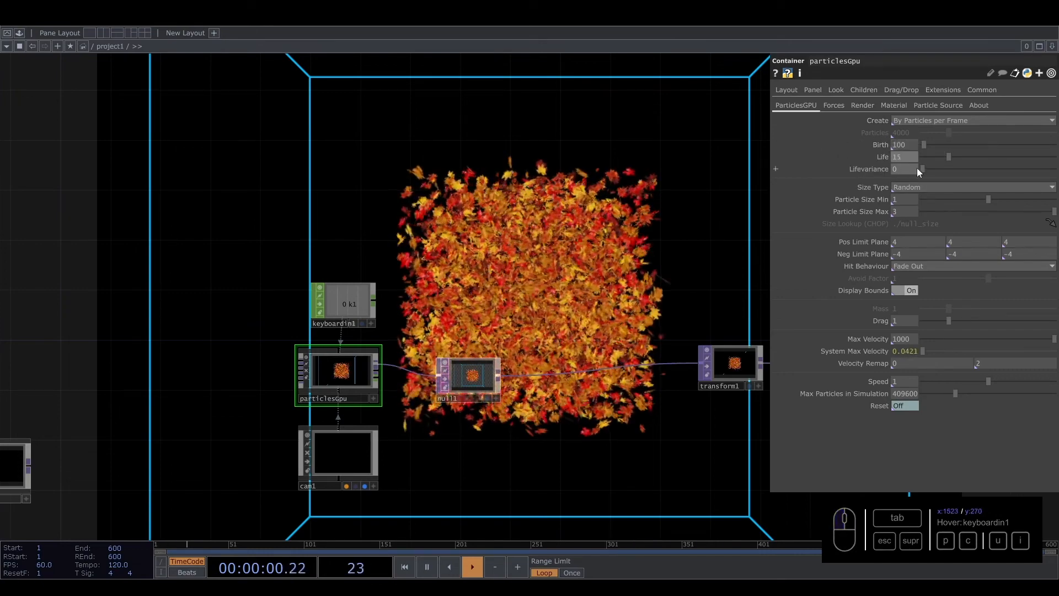
drag(917, 168, 632, 185)
text(5)
click(633, 186)
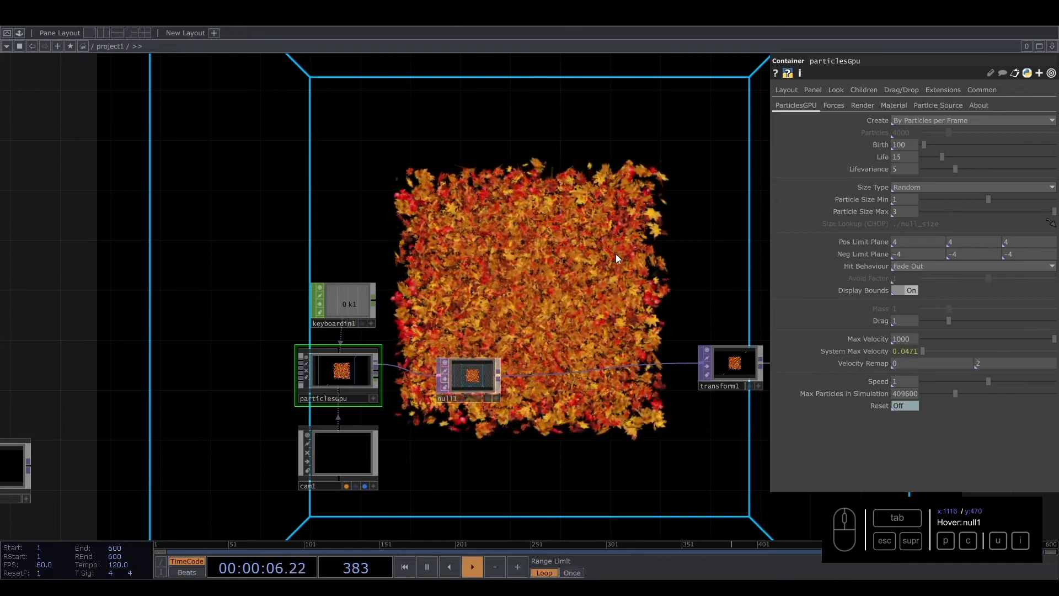
Step: Try Circle as the particle source Shape, and settle on Box
click(944, 104)
click(914, 151)
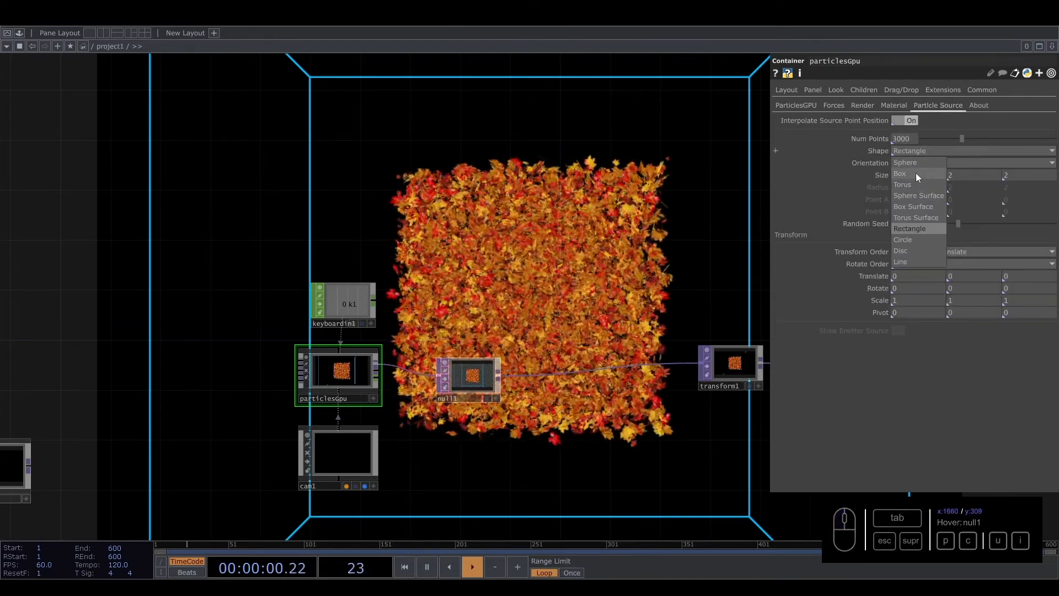
click(900, 241)
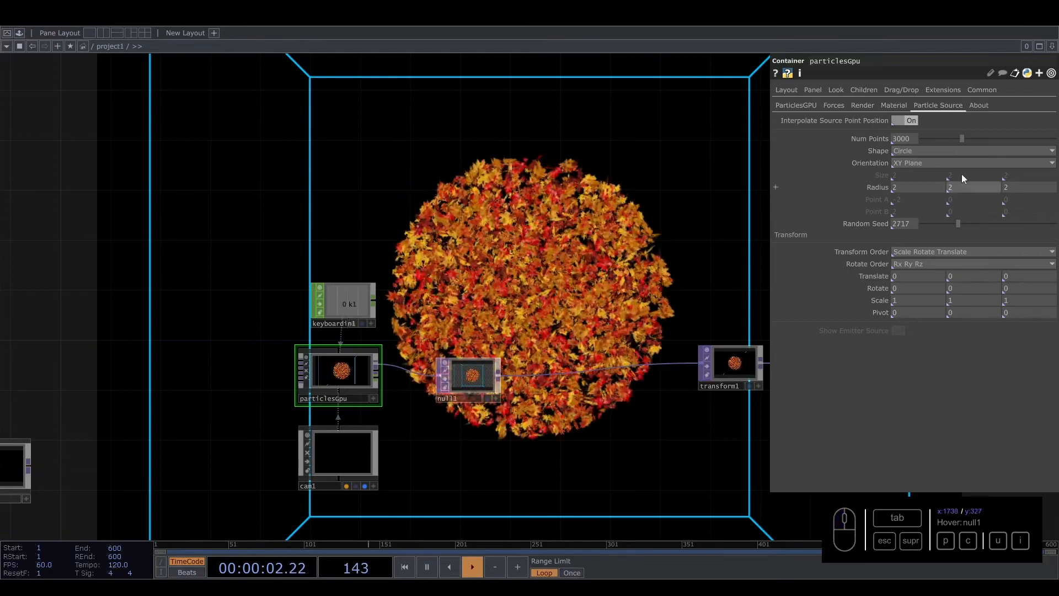
click(934, 150)
click(925, 172)
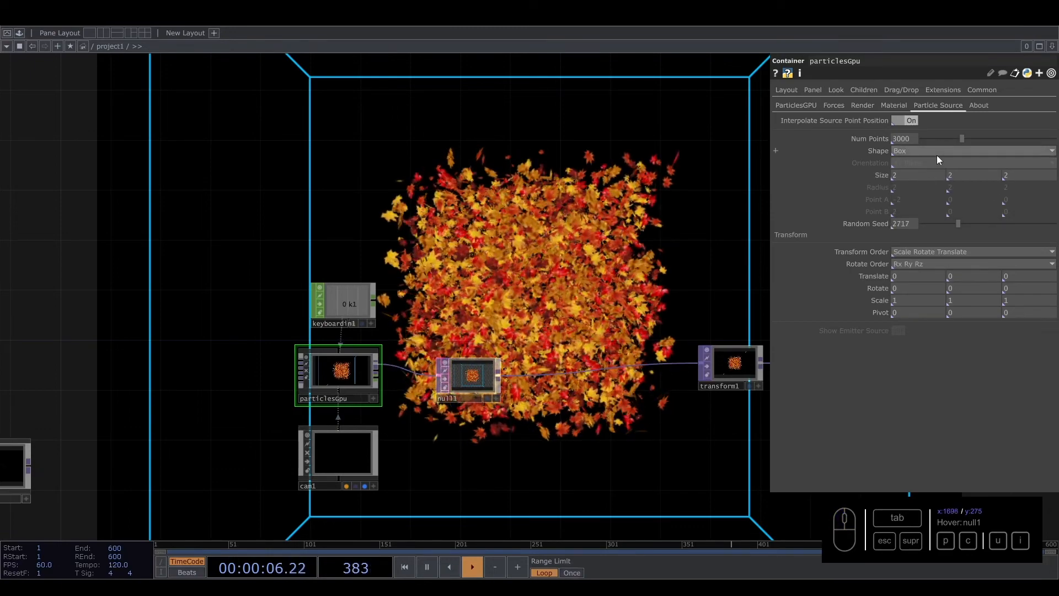
Step: Move the opticalFlow component further below and away from particlesGpu to clear space in the network
scroll(580, 243, down, 3)
drag(414, 187, 447, 177)
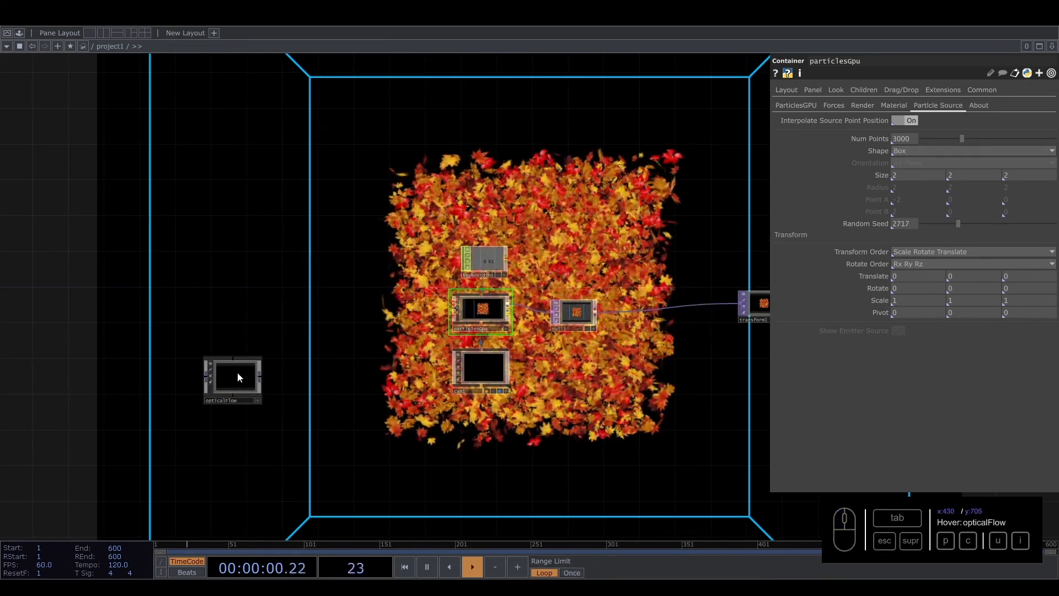
drag(236, 371, 172, 489)
Step: Add a Ramp TOP in the empty network area before particlesGpu
drag(236, 326, 293, 321)
scroll(259, 313, up, 3)
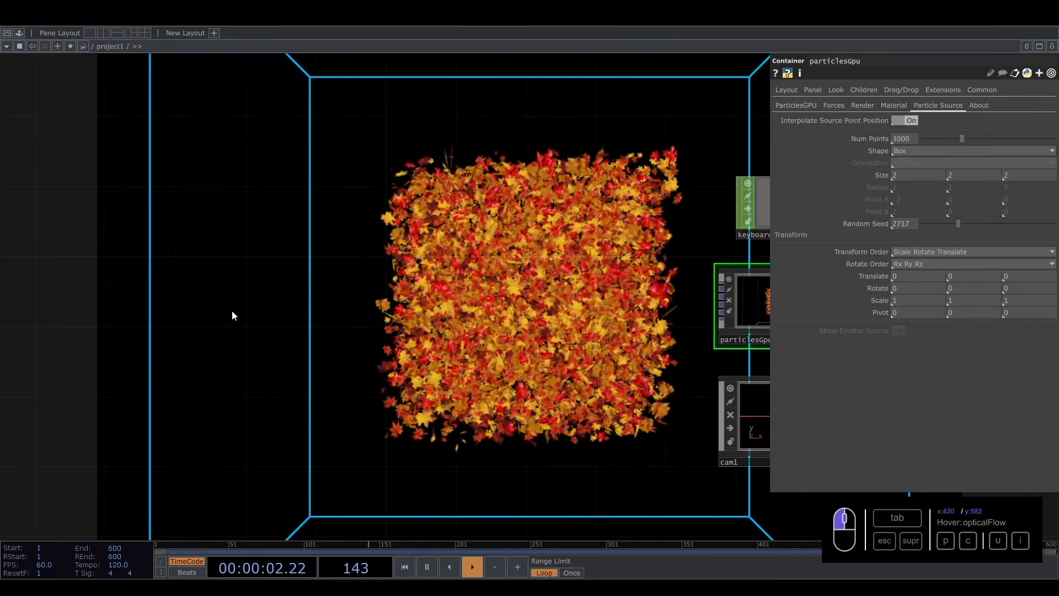
scroll(238, 310, down, 2)
drag(231, 311, 243, 316)
key(Tab)
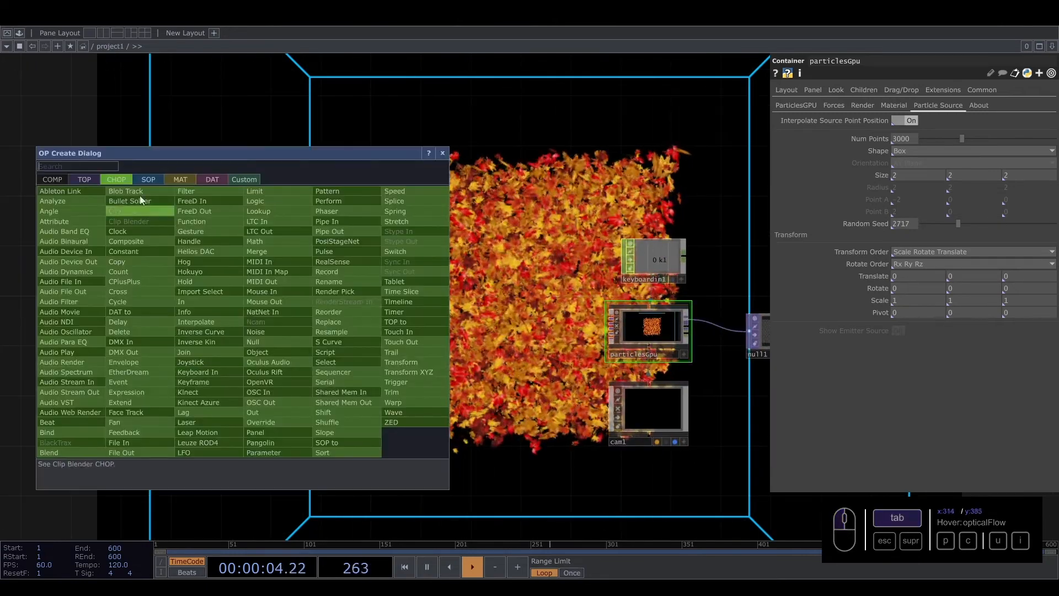
click(87, 180)
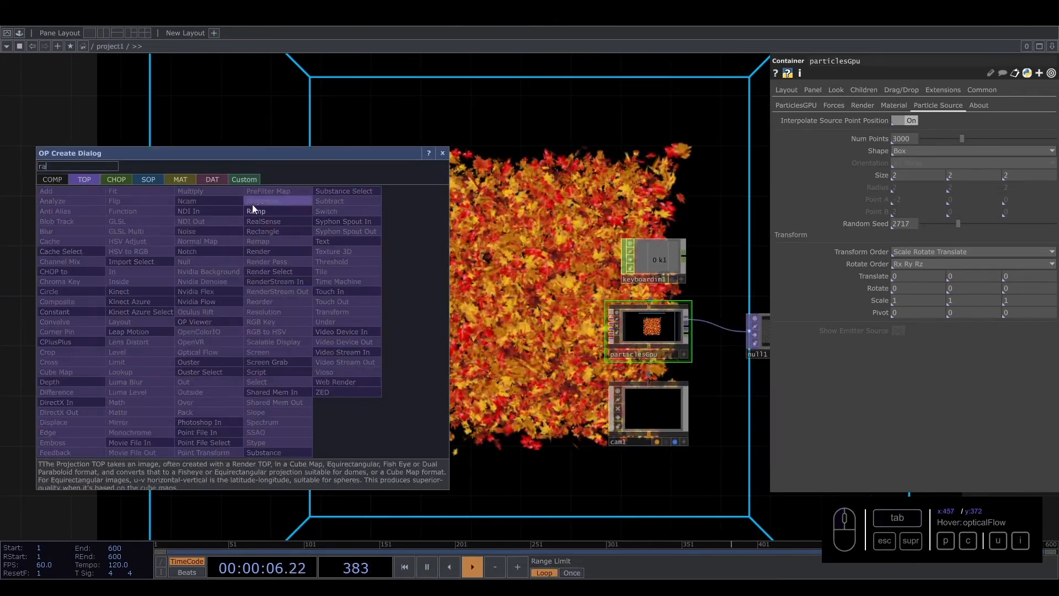
click(256, 210)
click(226, 308)
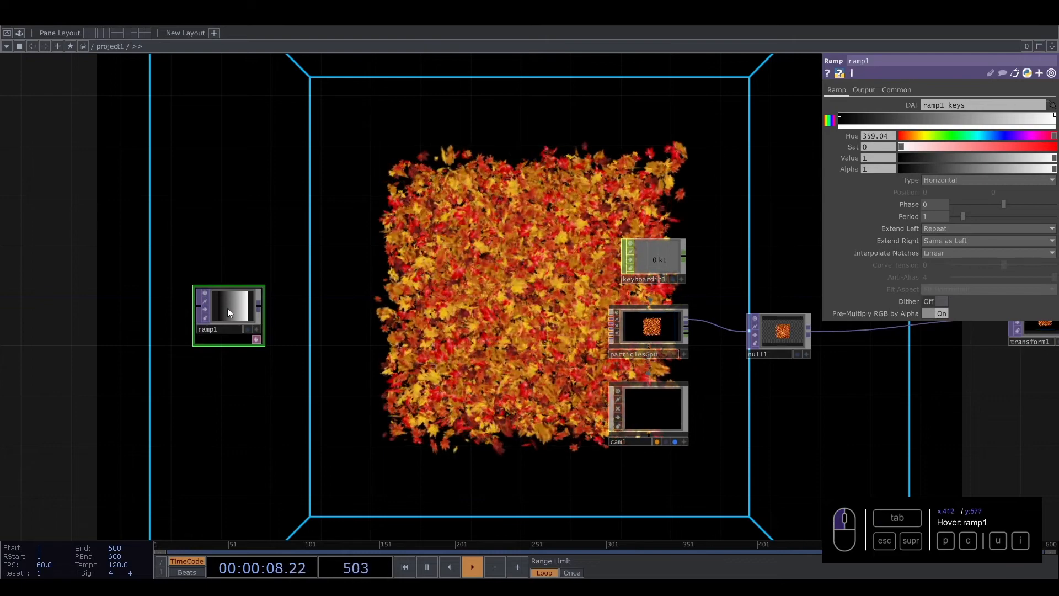
Step: Duplicate ramp1 directly below the original and set the copy's Type to Vertical
key(ctrl+c)
key(ctrl+v)
drag(237, 423, 233, 373)
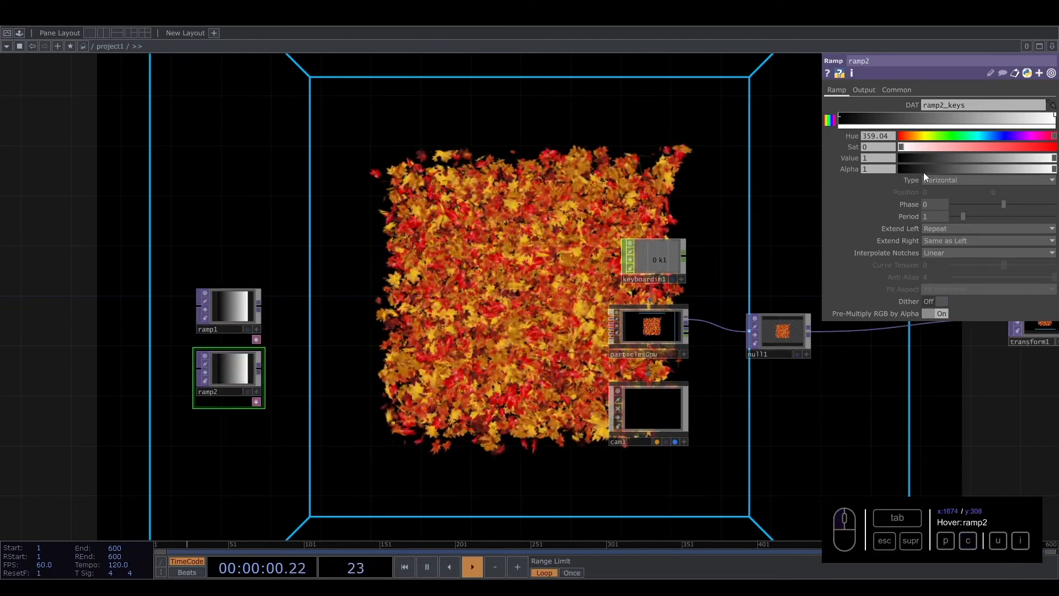
click(942, 181)
click(938, 192)
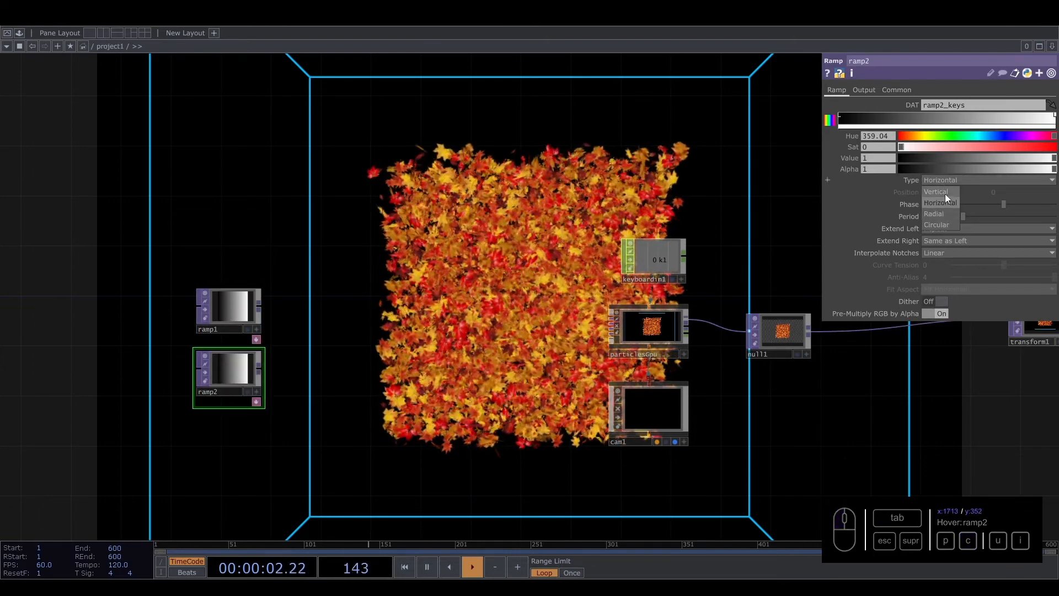
Step: Add a Reorder TOP connected to the output of ramp1
click(259, 307)
key(Tab)
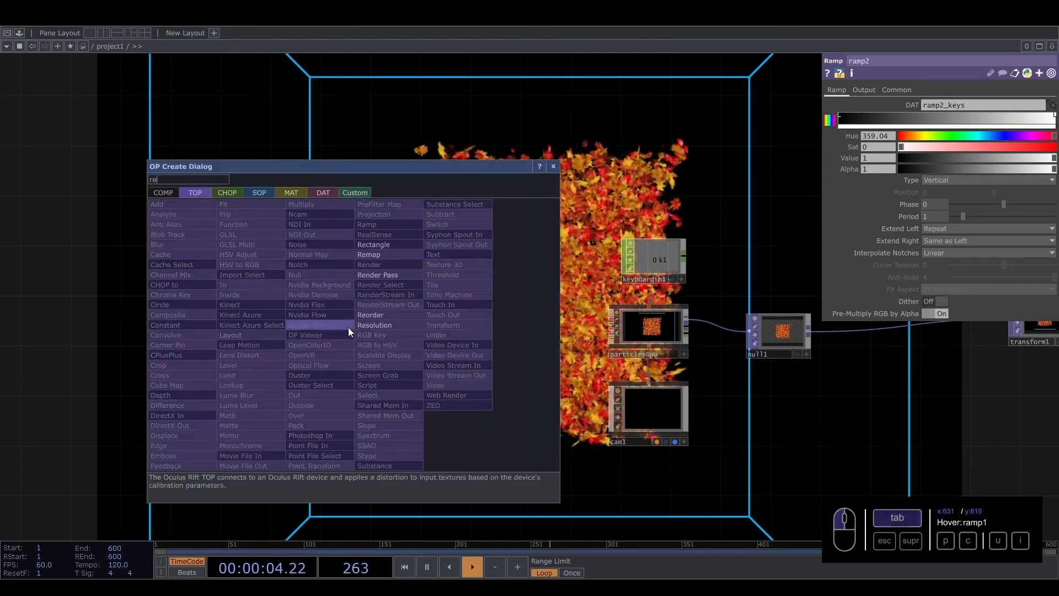
text(re)
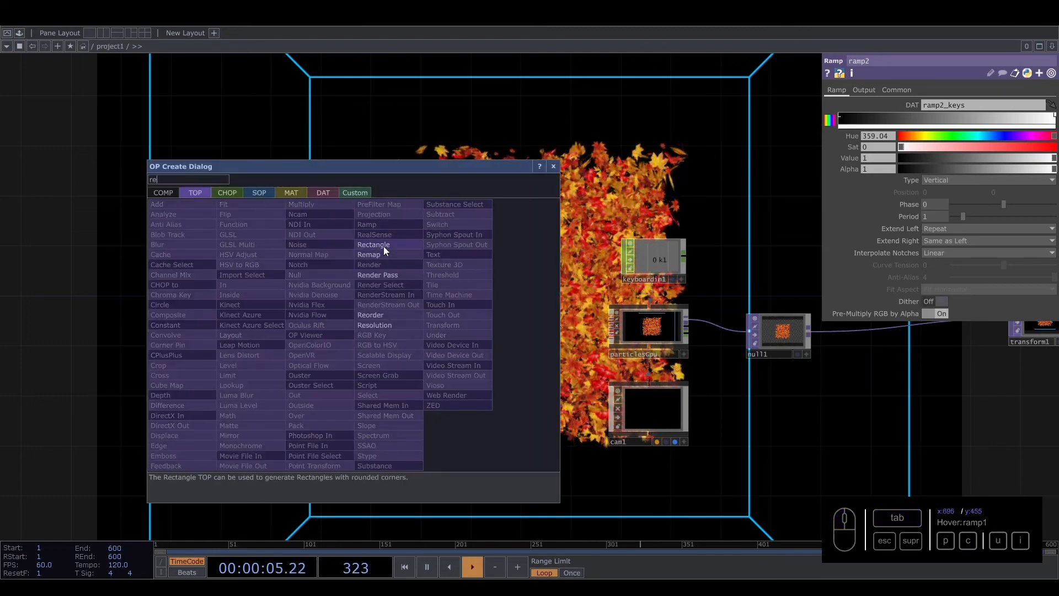
click(370, 315)
click(343, 338)
scroll(243, 348, up, 2)
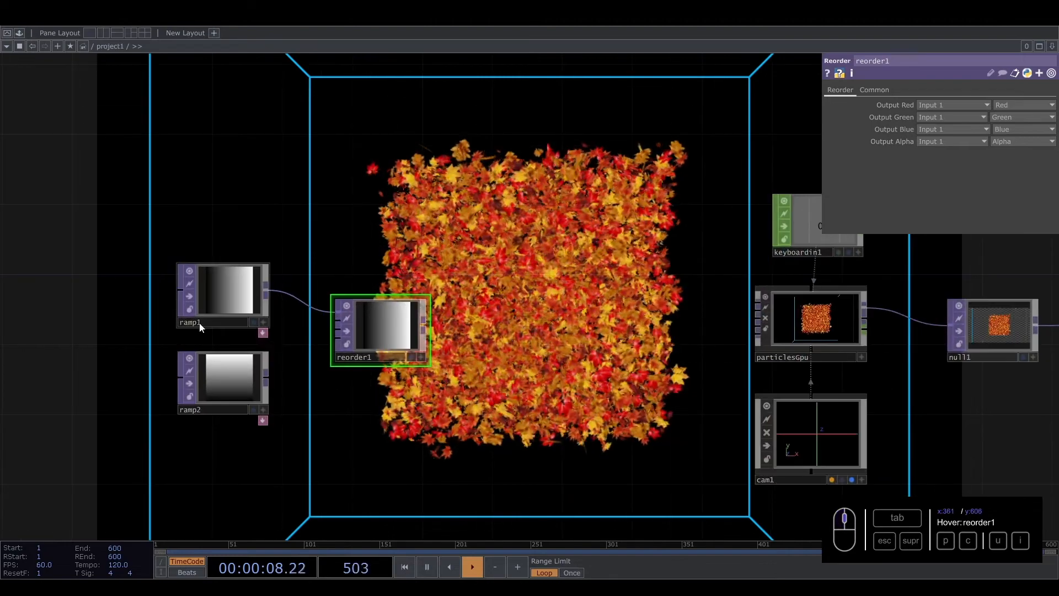
Step: Rename the horizontal ramp as pos_x and the vertical ramp as pos_y, and connect pos_y to the second input of reorder1
click(200, 328)
text(pos)
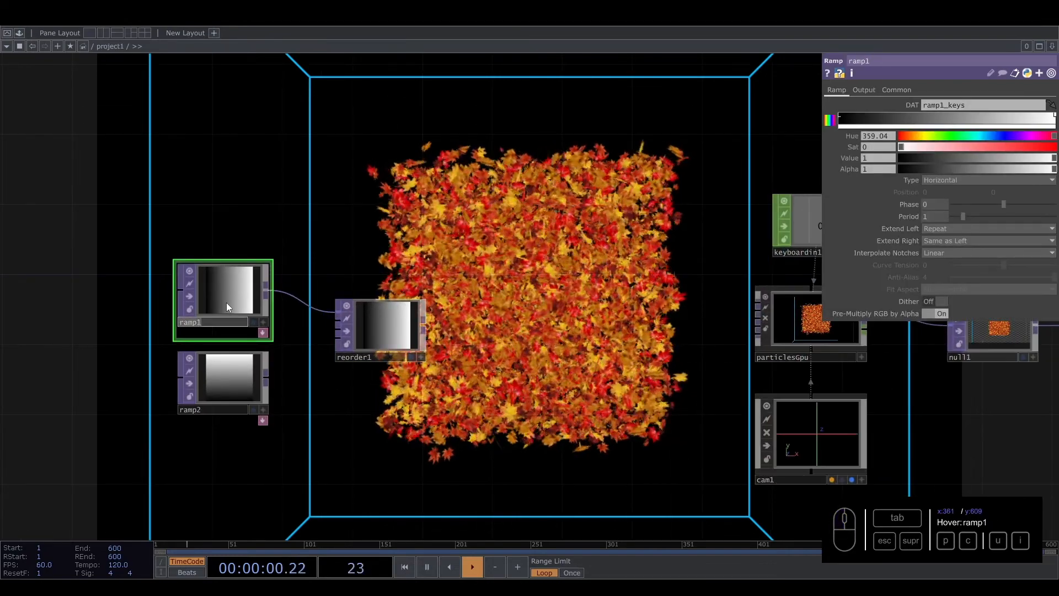
text(_x)
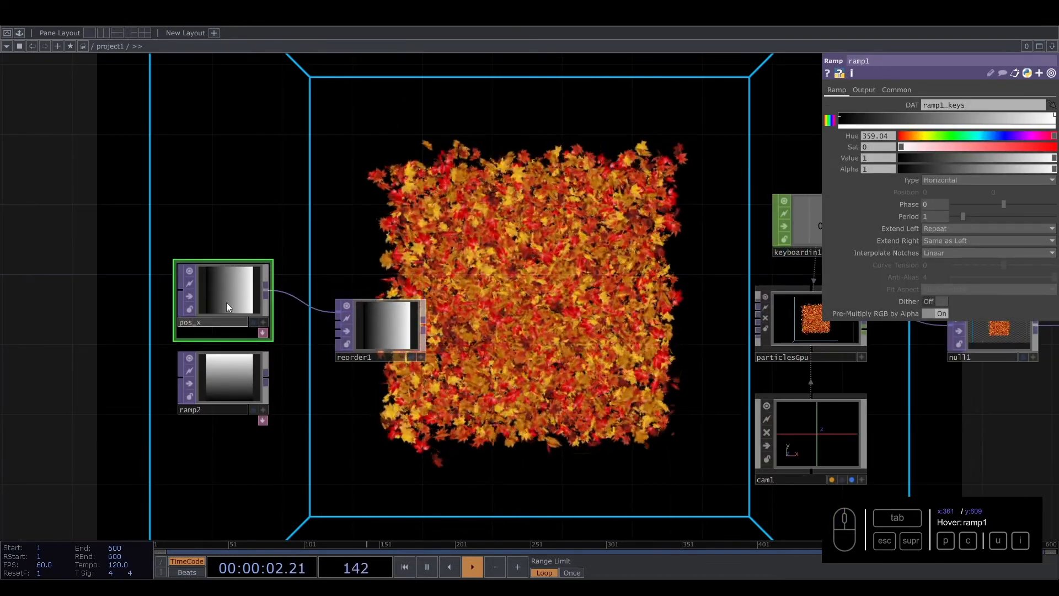
click(200, 411)
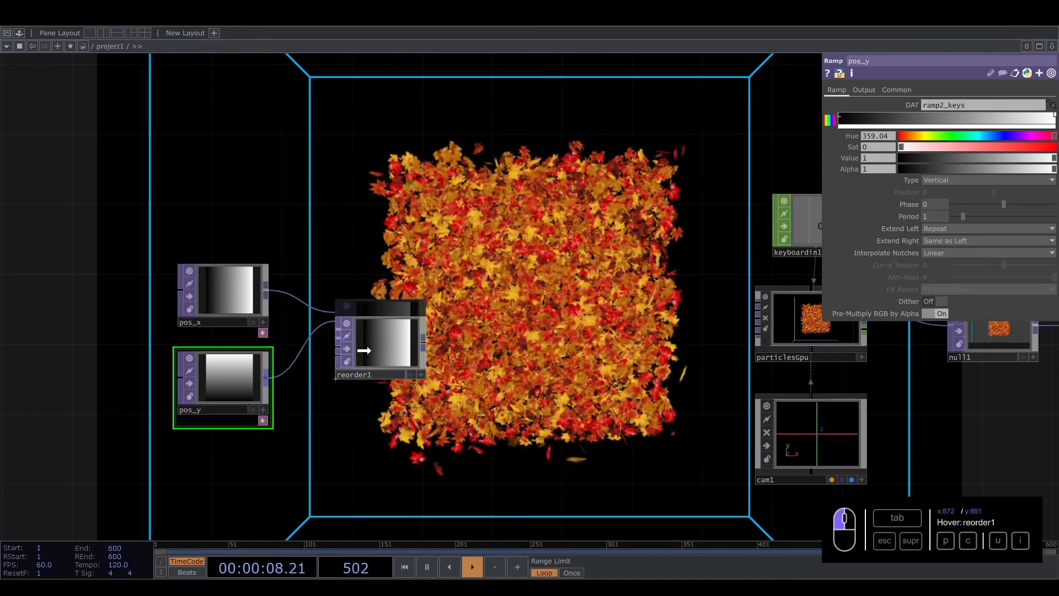
Step: In reorder1, take Output Green from Input 2, and set the Output Blue channel to Zero and the Output Alpha channel to One
click(378, 346)
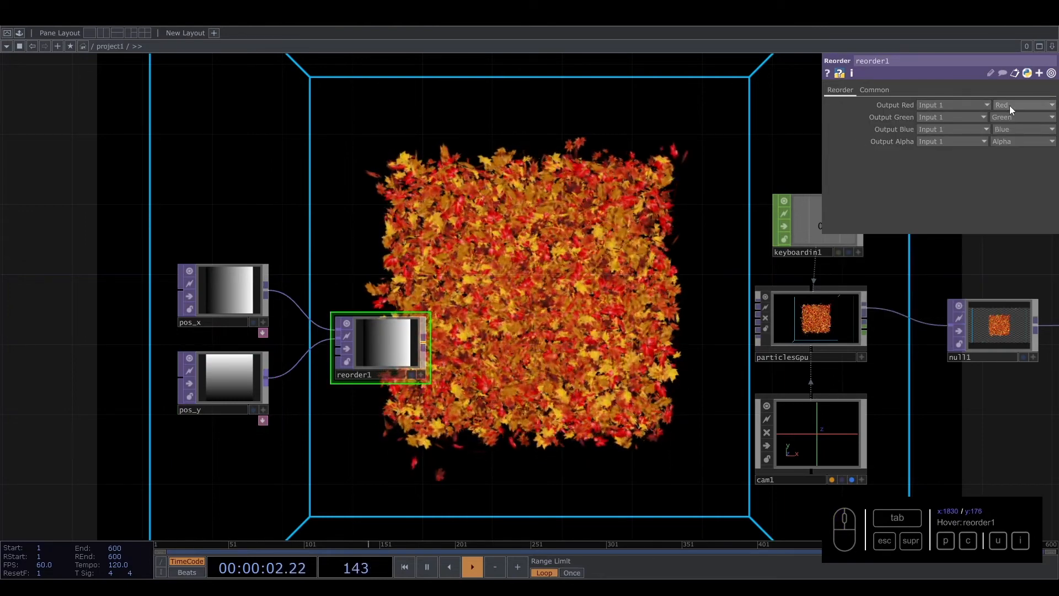
click(960, 129)
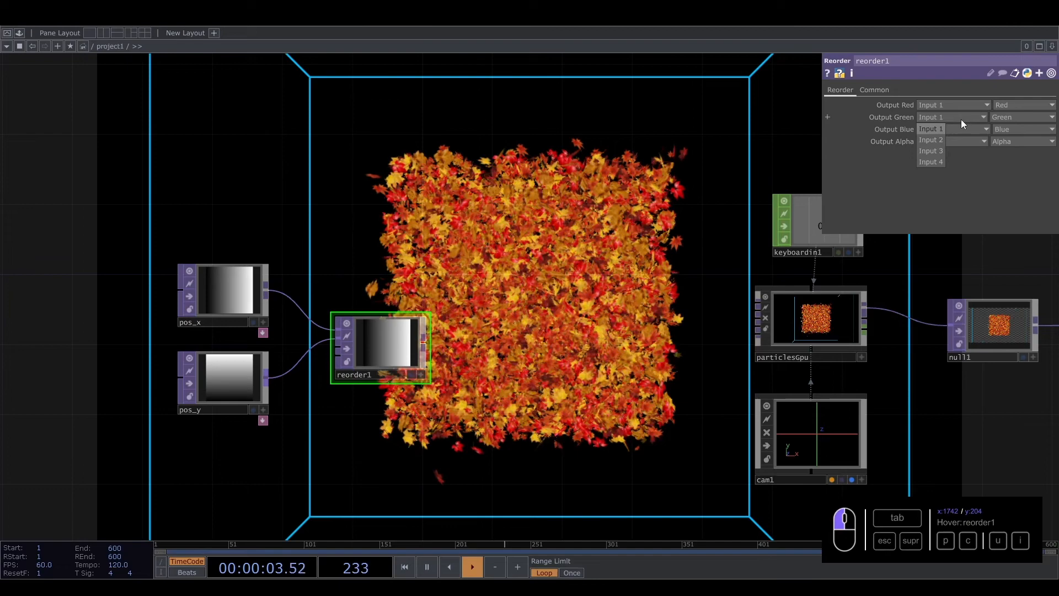
click(937, 139)
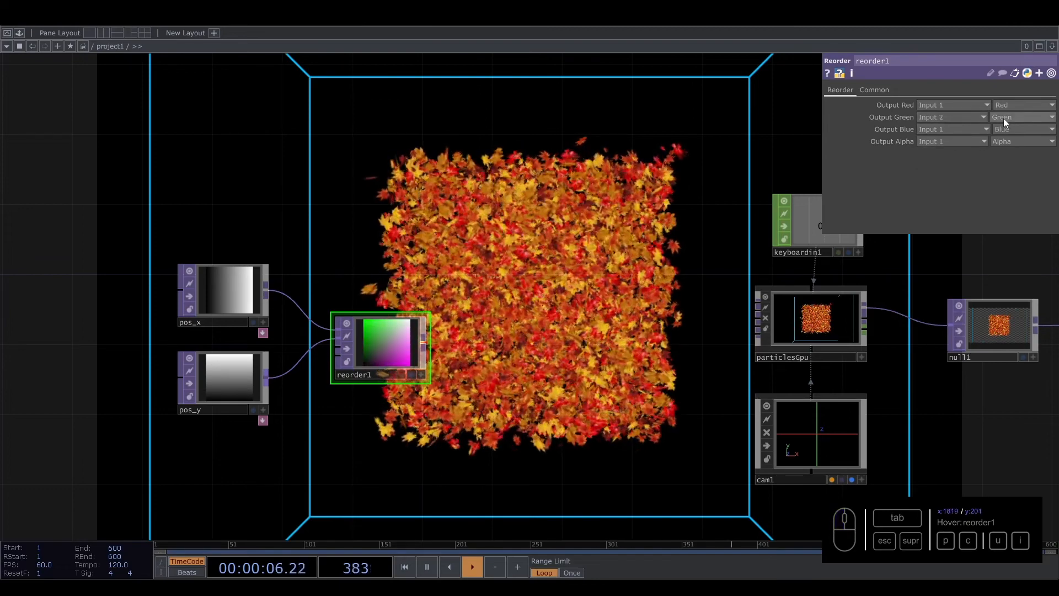
click(1007, 141)
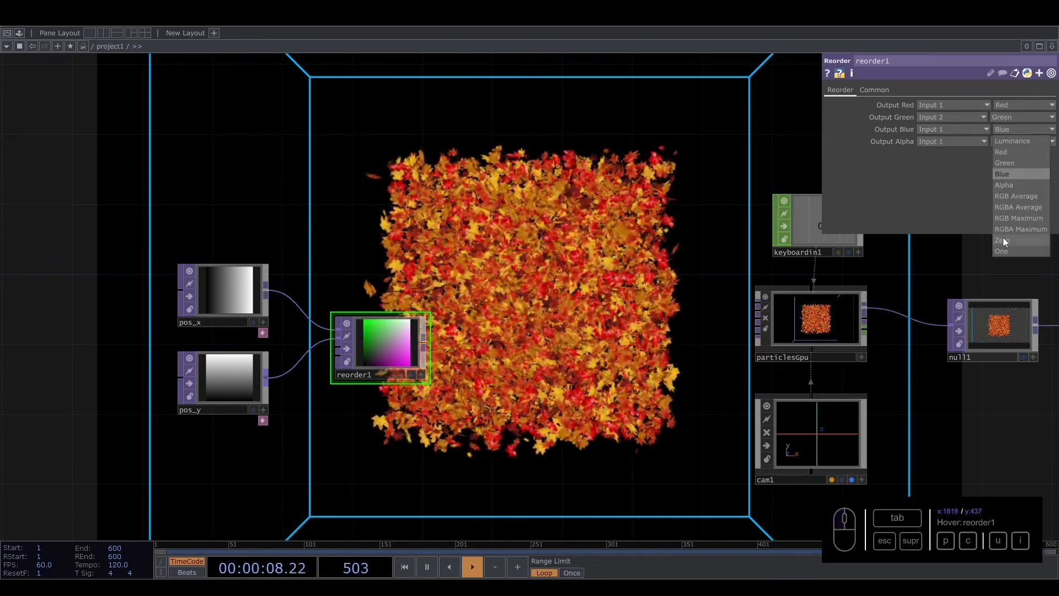
click(1003, 240)
click(1007, 142)
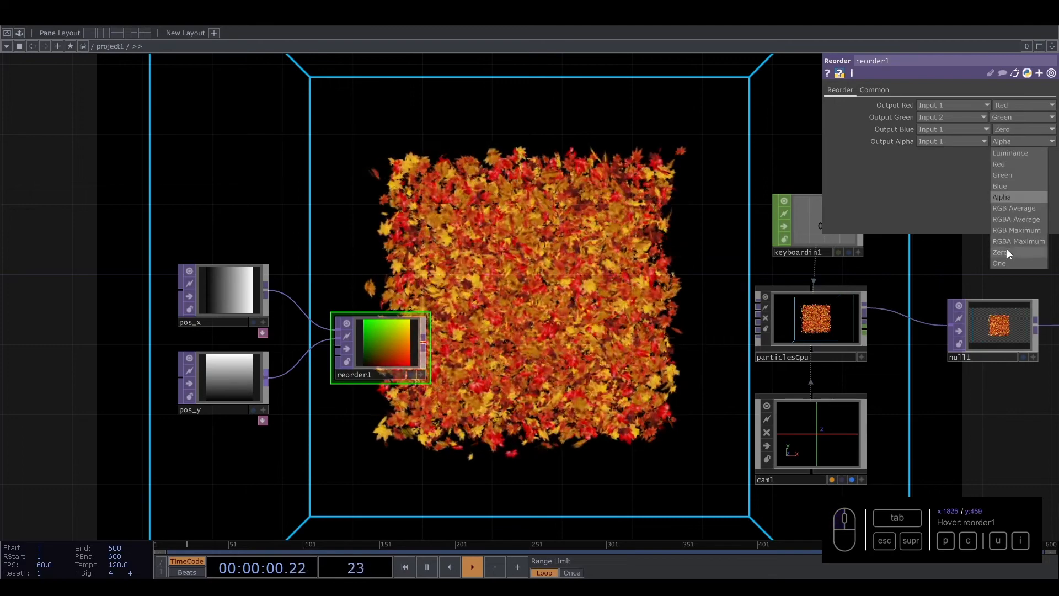
click(1007, 252)
click(1008, 142)
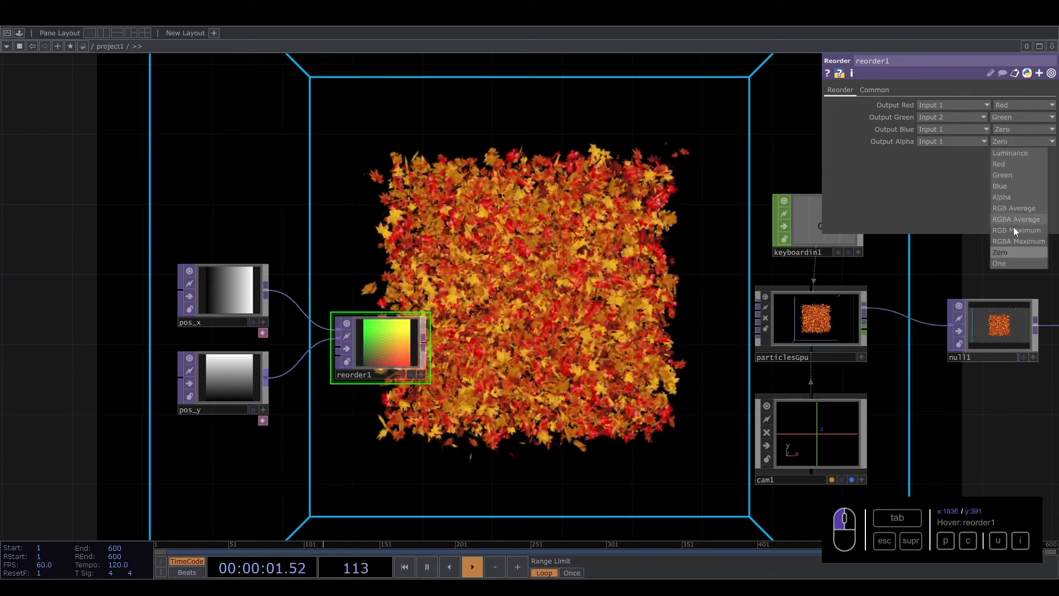
click(1008, 262)
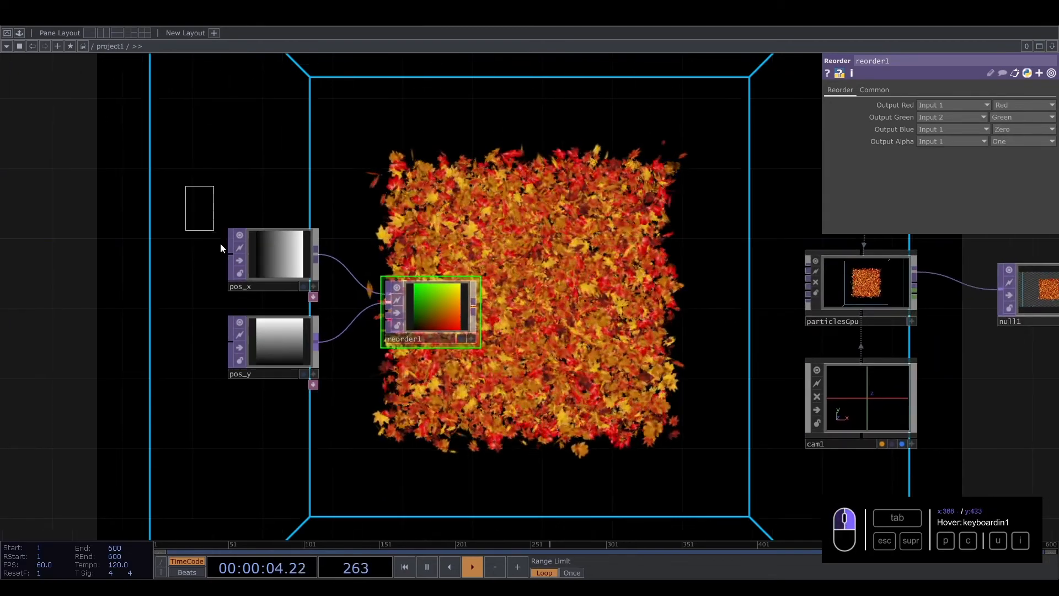
Step: Shift the ramps and reorder1 further from particlesGpu and add a Null TOP connected to reorder1's output
drag(448, 329, 378, 320)
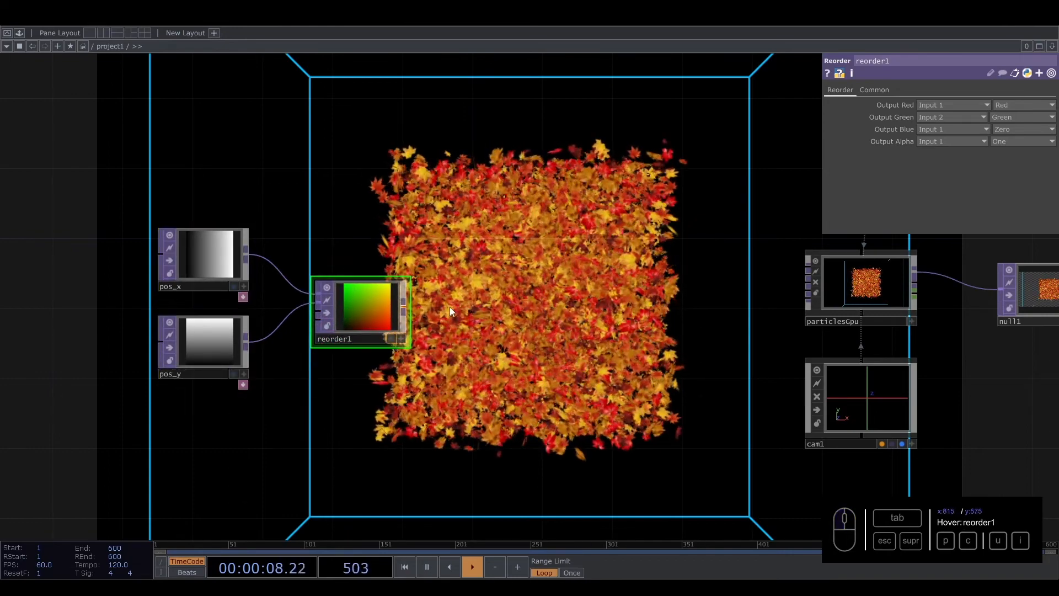
click(405, 306)
click(631, 298)
text(null)
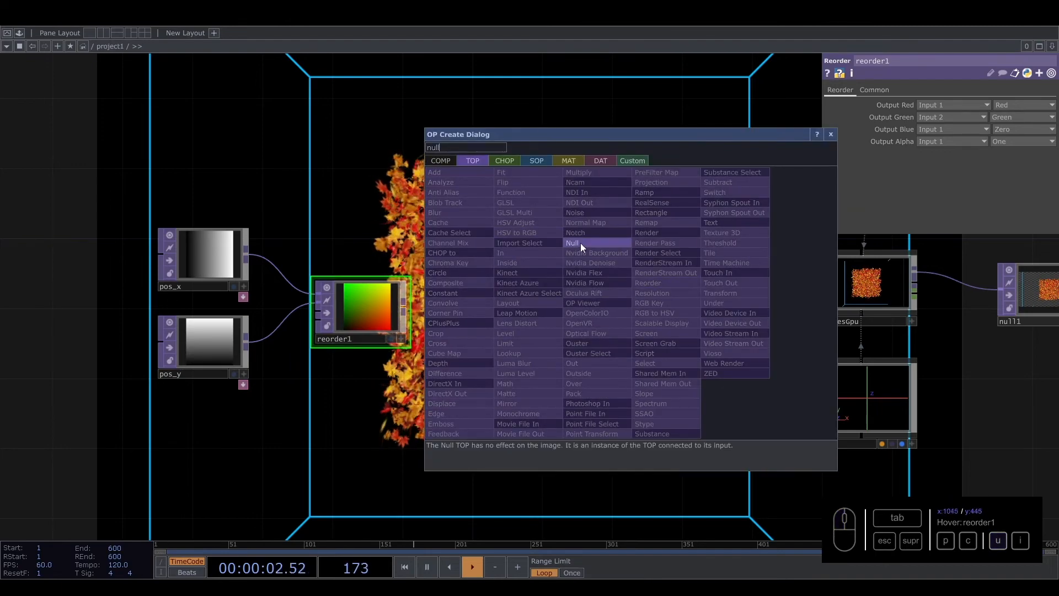
click(580, 242)
click(638, 309)
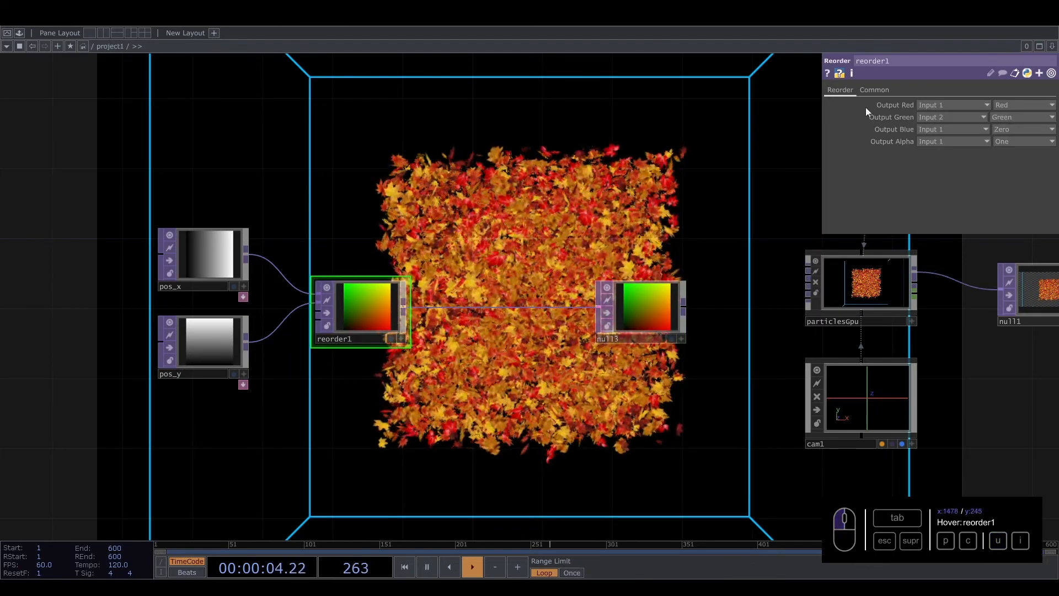
Step: Set the Pixel Format of reorder1 to 32-bit float (RGB)
click(877, 90)
click(940, 226)
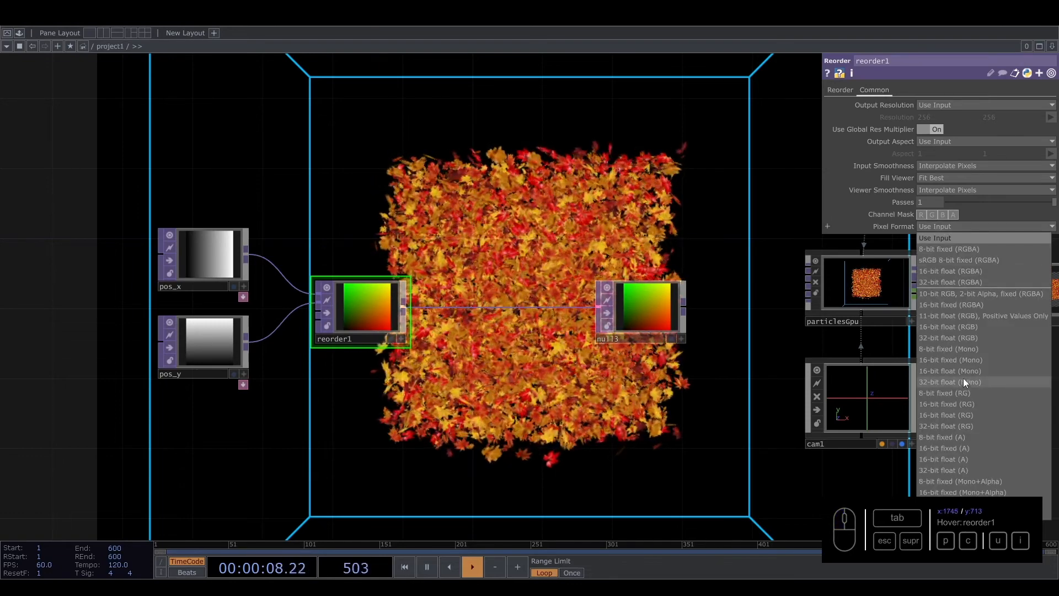
click(974, 337)
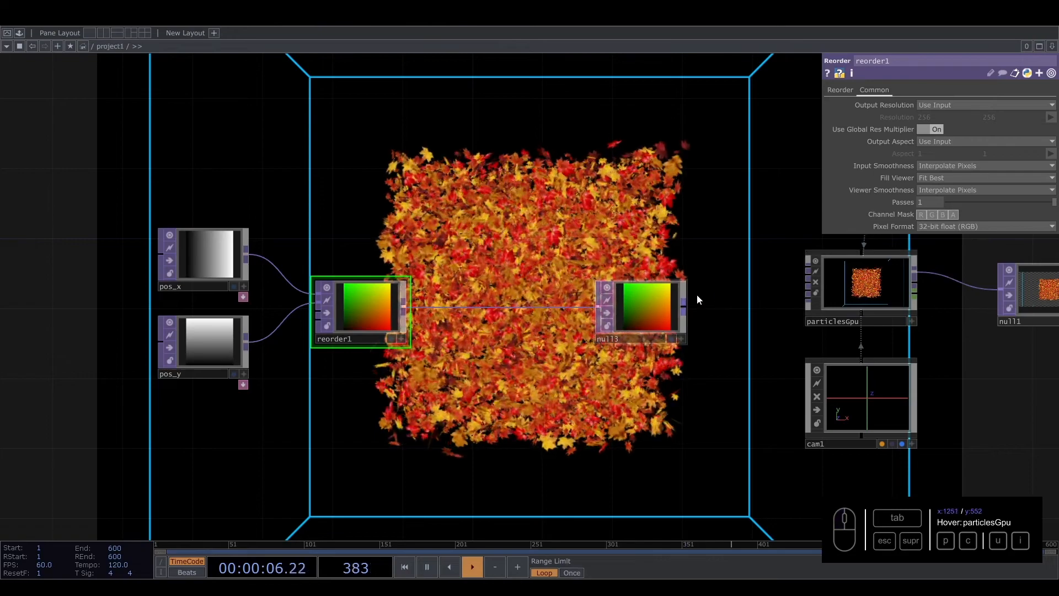
Step: Connect the output of null3 to the first input of particlesGpu
scroll(668, 277, up, 5)
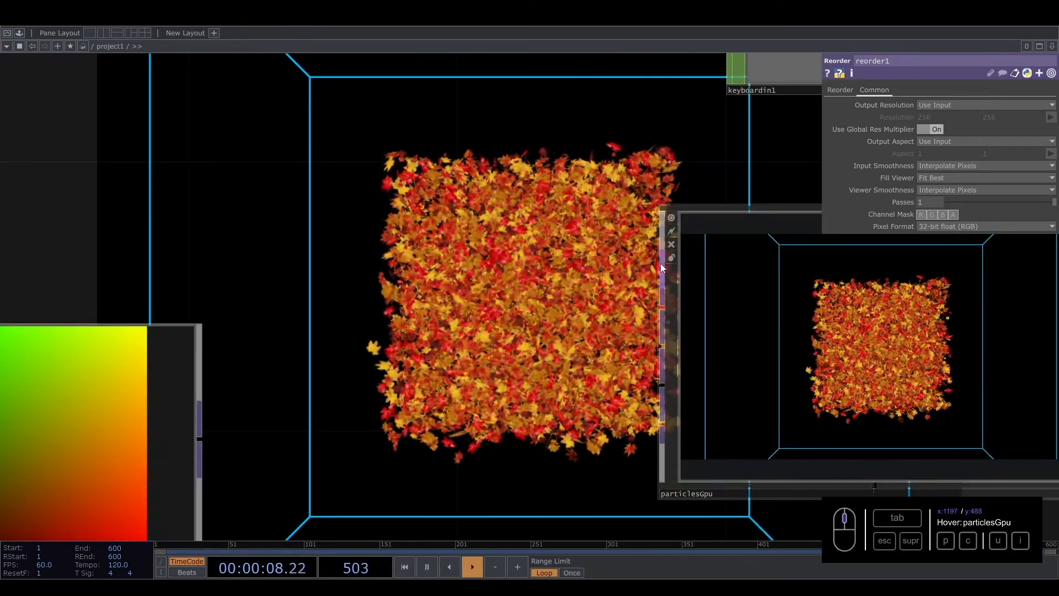
drag(660, 264, 706, 270)
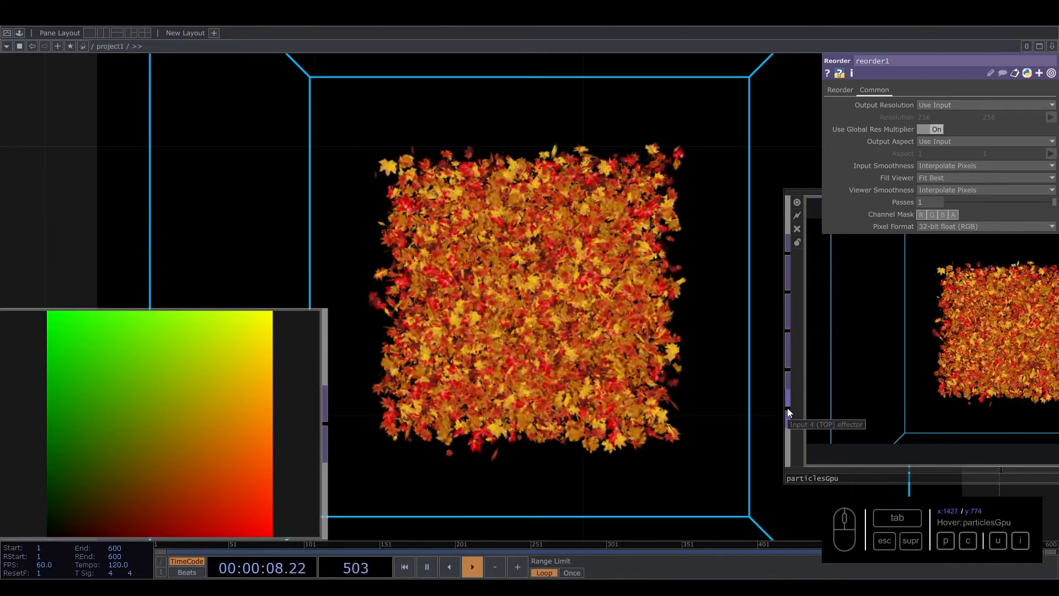
drag(335, 421, 786, 256)
scroll(637, 306, down, 5)
drag(548, 261, 585, 273)
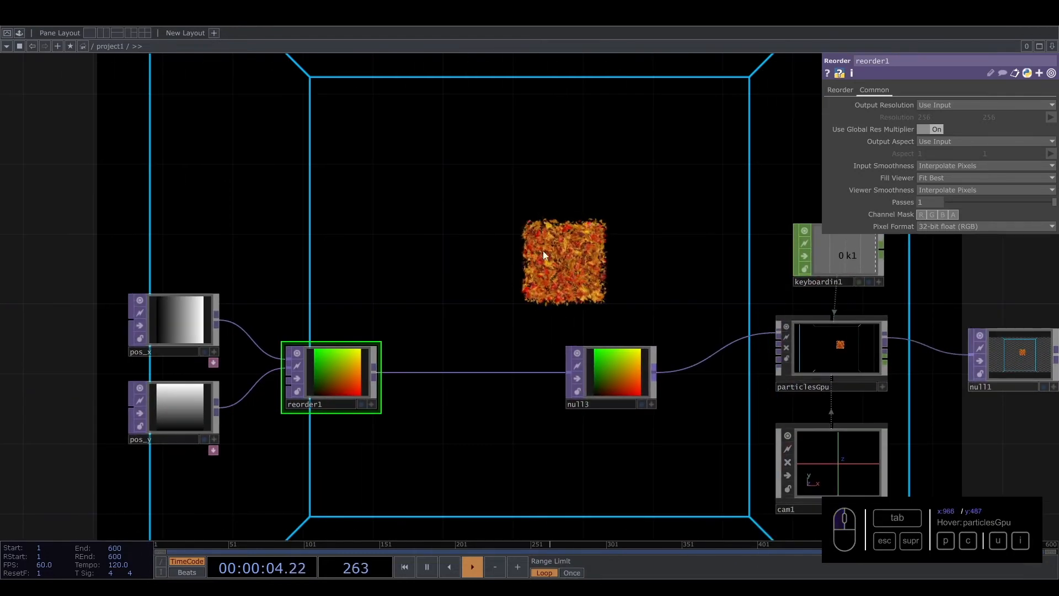
Step: Move pos_x, pos_y and reorder1 together away from null3 to make room between reorder1 and null3
drag(388, 267, 533, 229)
right_drag(261, 217, 527, 388)
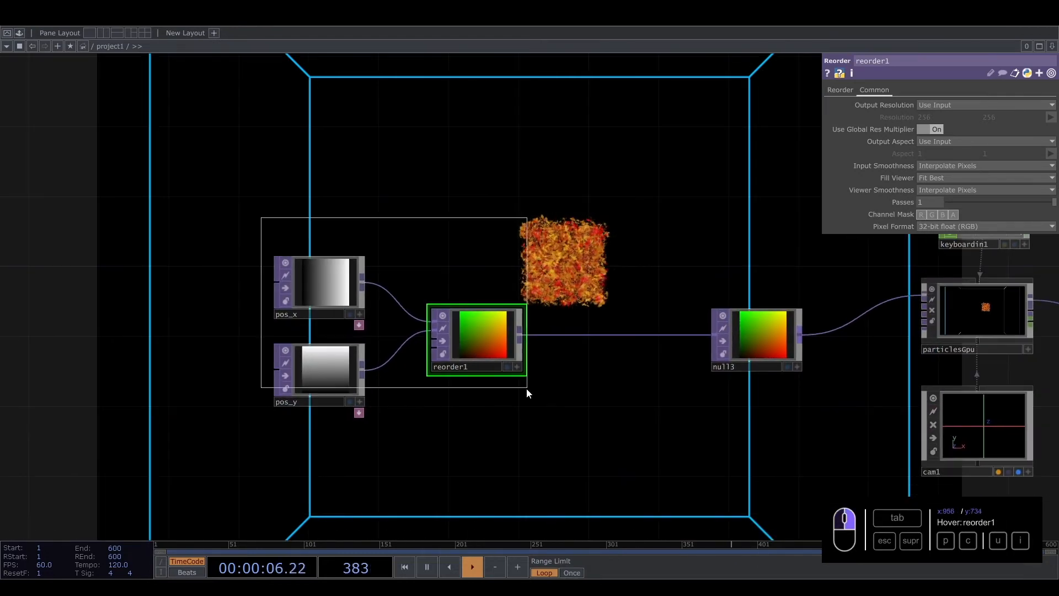
drag(476, 352, 285, 351)
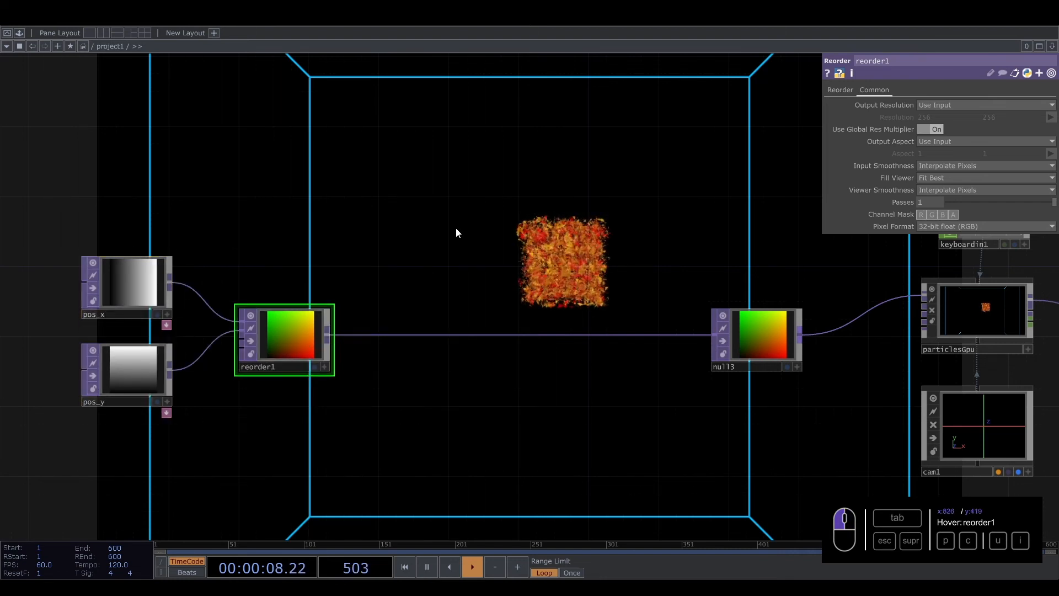
key(Tab)
key(Escape)
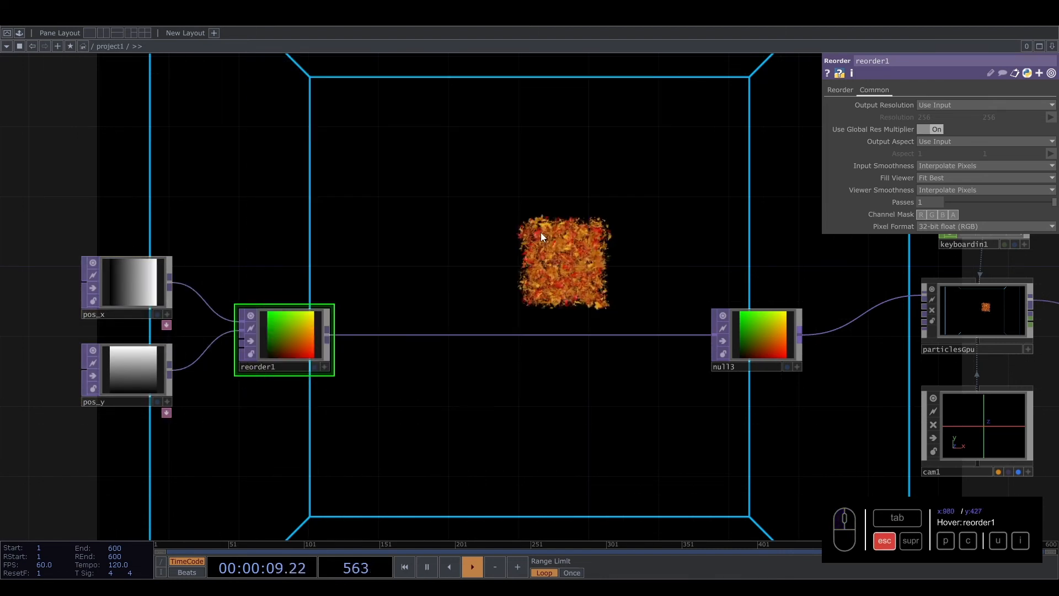
right_click(444, 337)
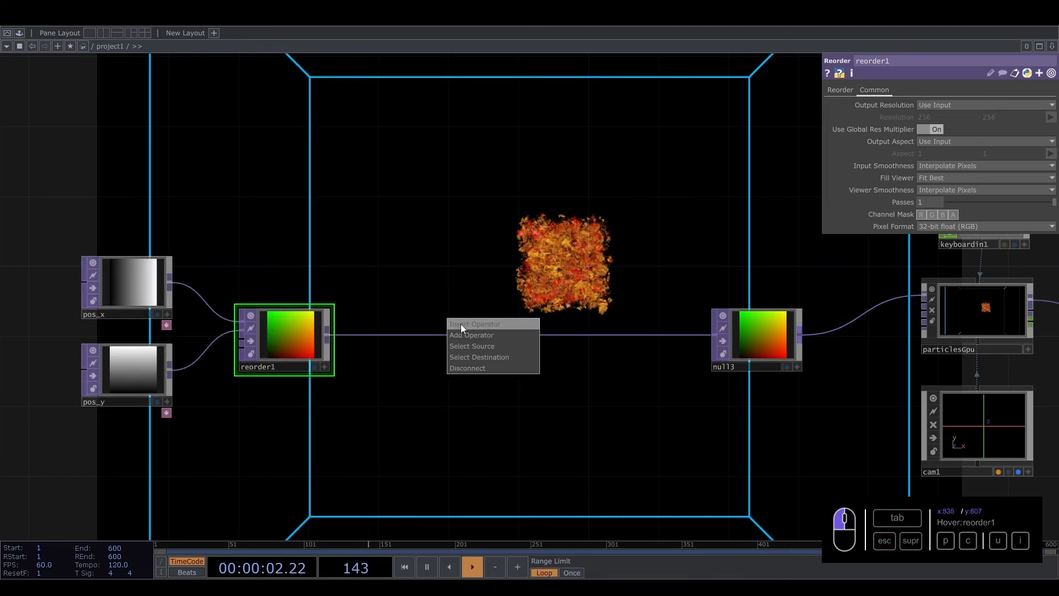
click(461, 324)
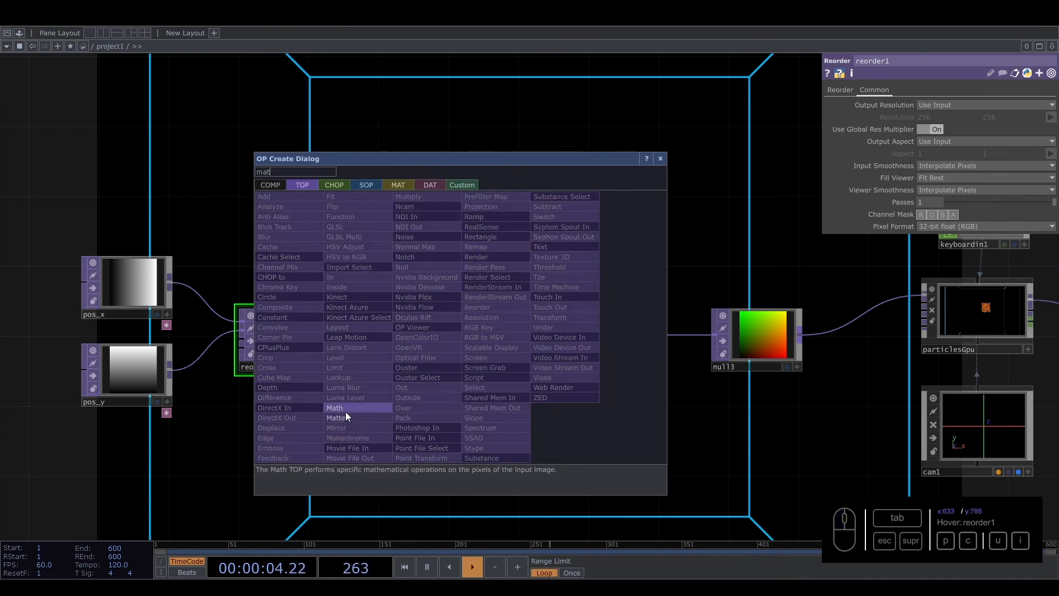
click(345, 410)
click(465, 338)
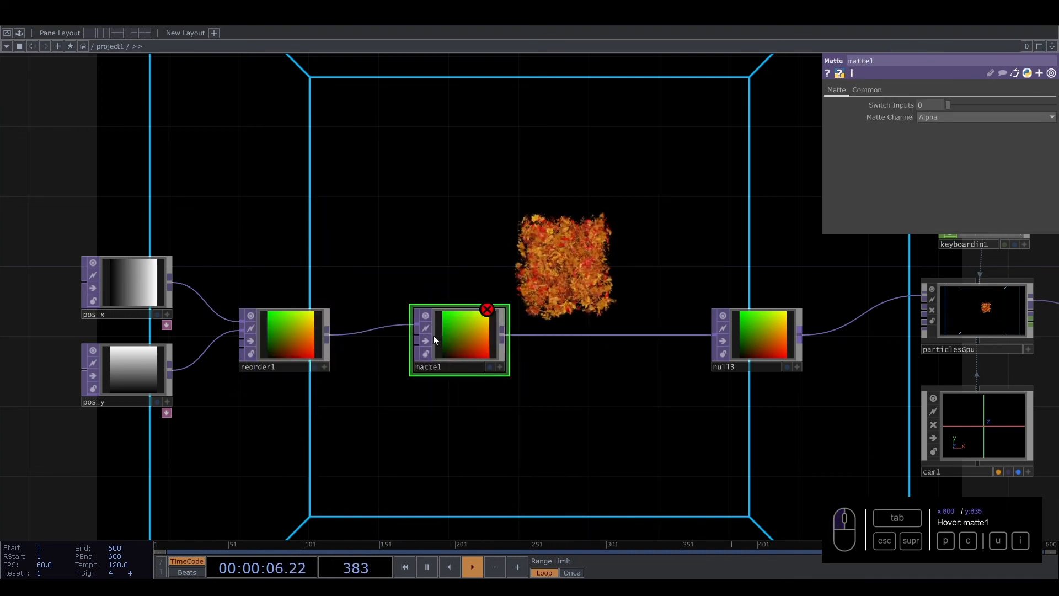
key(ctrl+z)
Step: Insert a Math TOP into the connection between reorder1 and null3
click(447, 322)
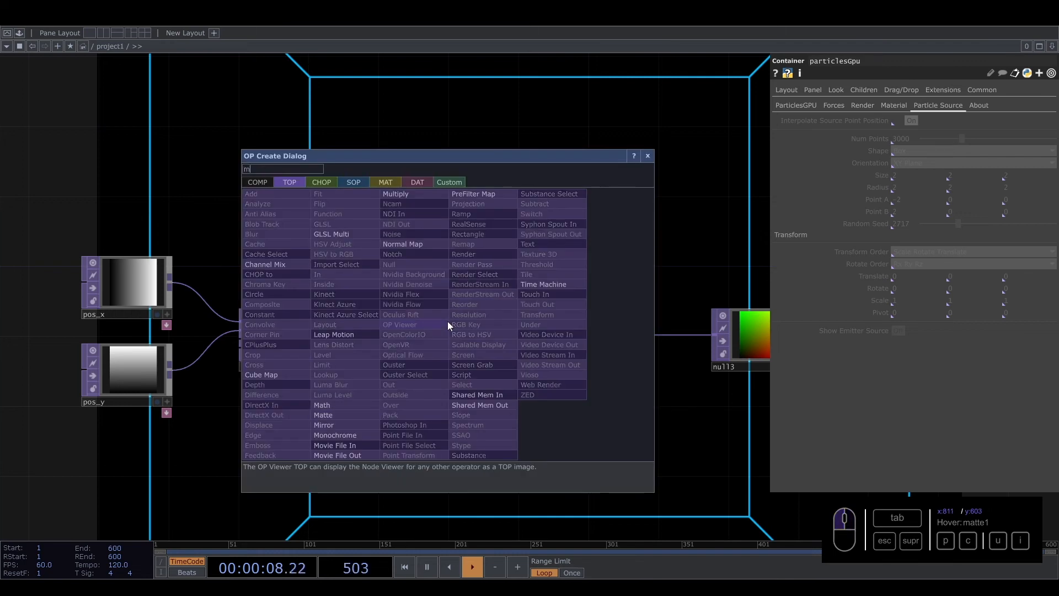
click(341, 405)
click(429, 346)
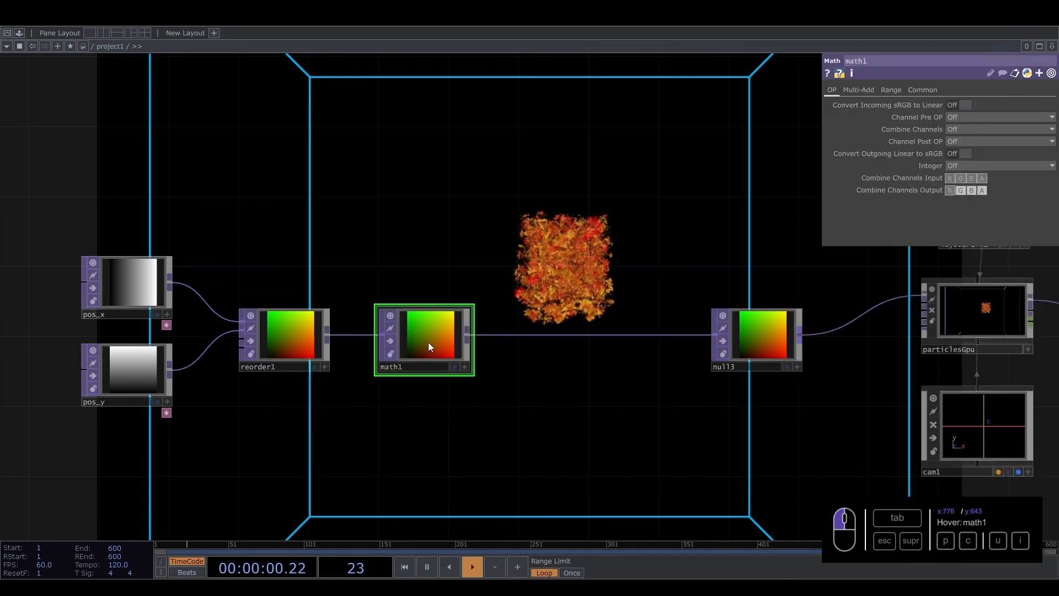
Step: Try centring the positions by setting math1's To Range to -0.5 and 0.5, and delete the Math TOP
click(889, 89)
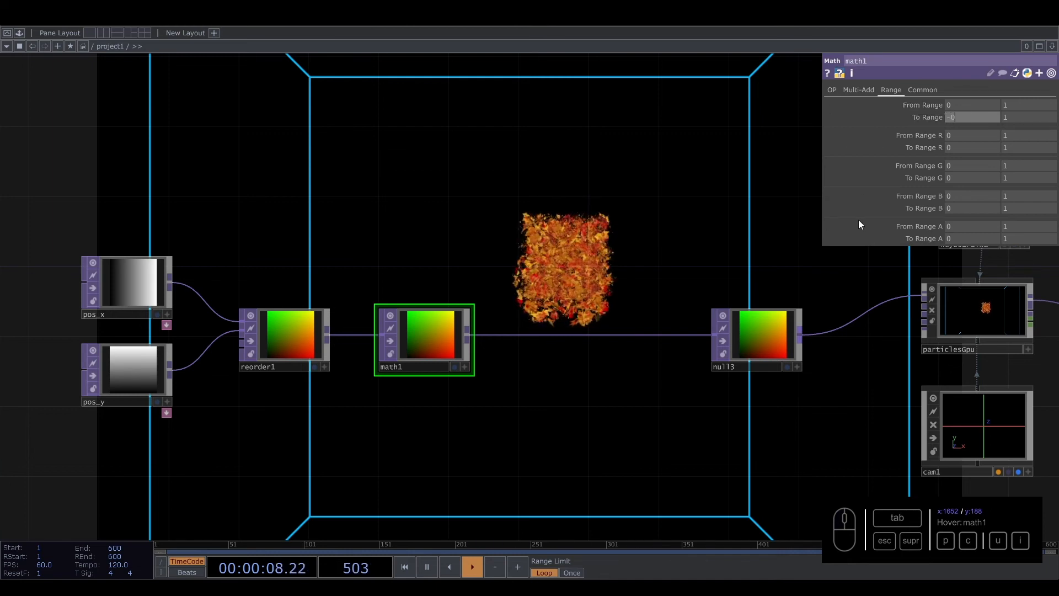
text(-0.5)
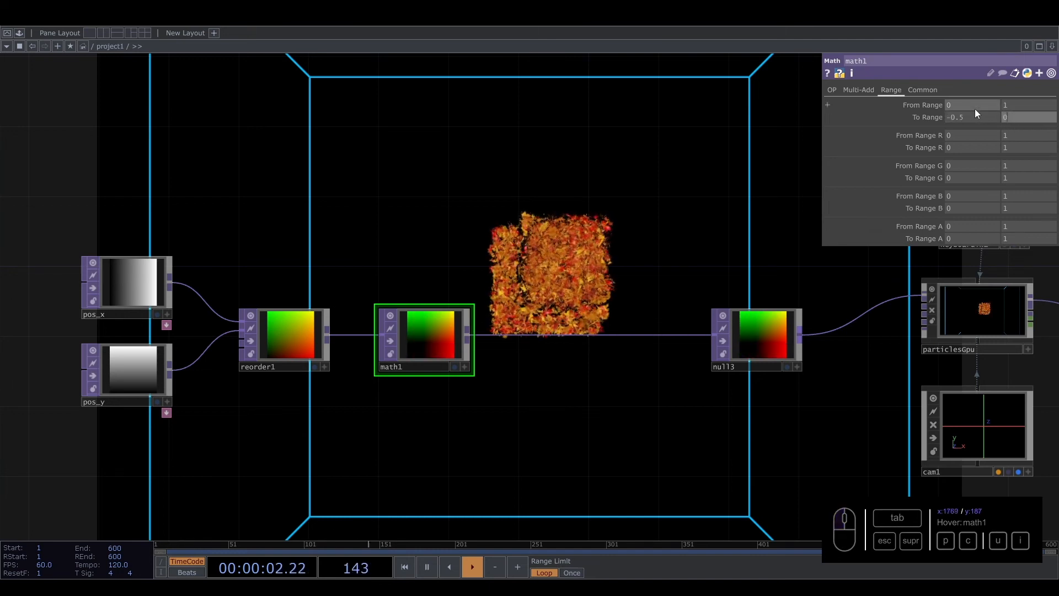
click(574, 207)
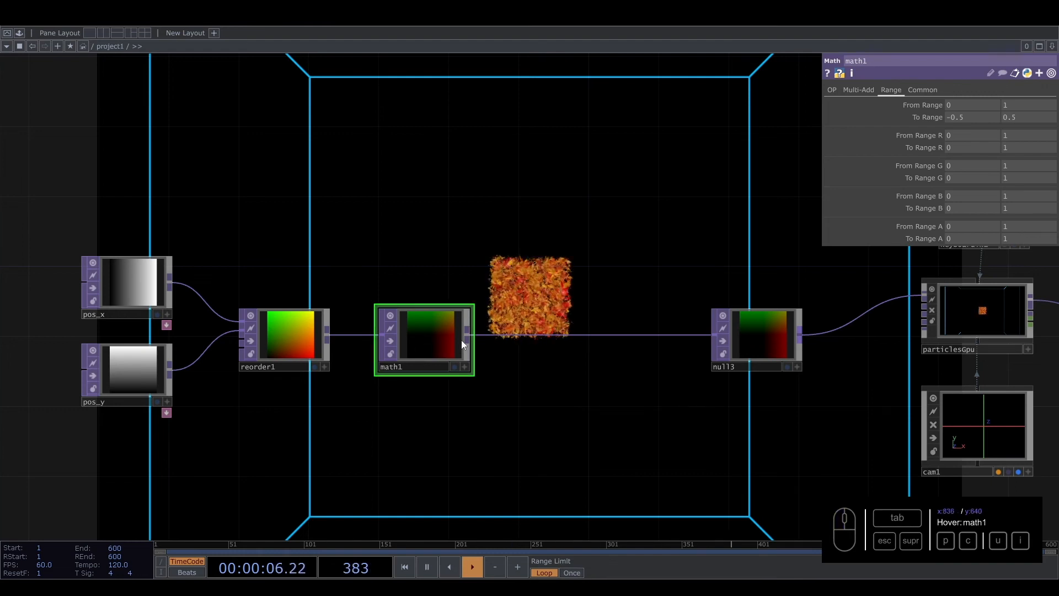
key(Delete)
Step: Insert a Point Transform TOP into the connection between reorder1 and null3
right_click(436, 334)
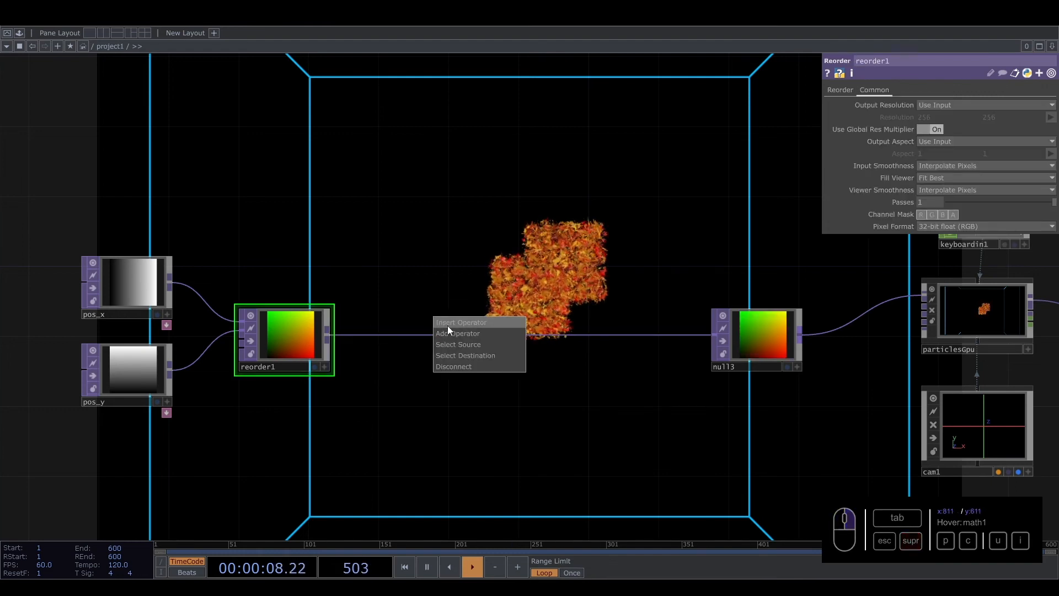
click(448, 326)
text(po)
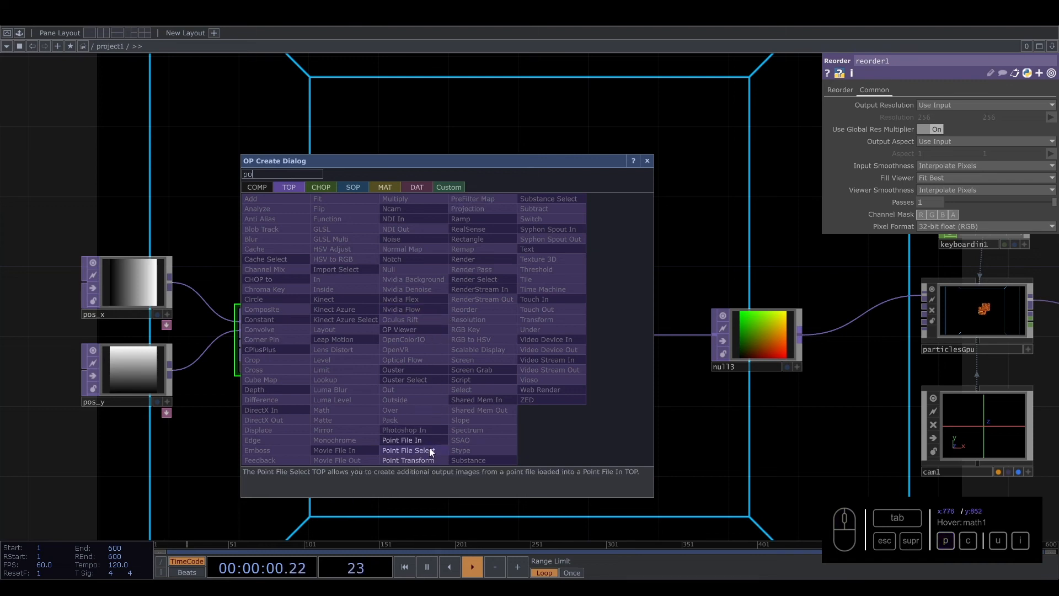
click(428, 461)
click(435, 342)
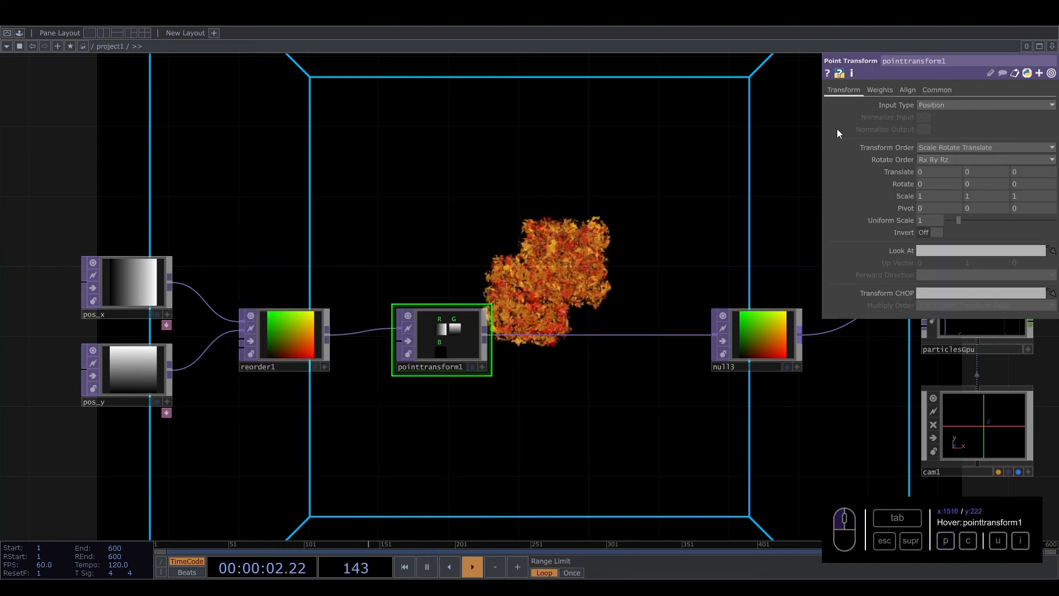
Step: Set pointtransform1's Align Translate X and Align Translate Y to Origin, each from the input's Center
click(906, 88)
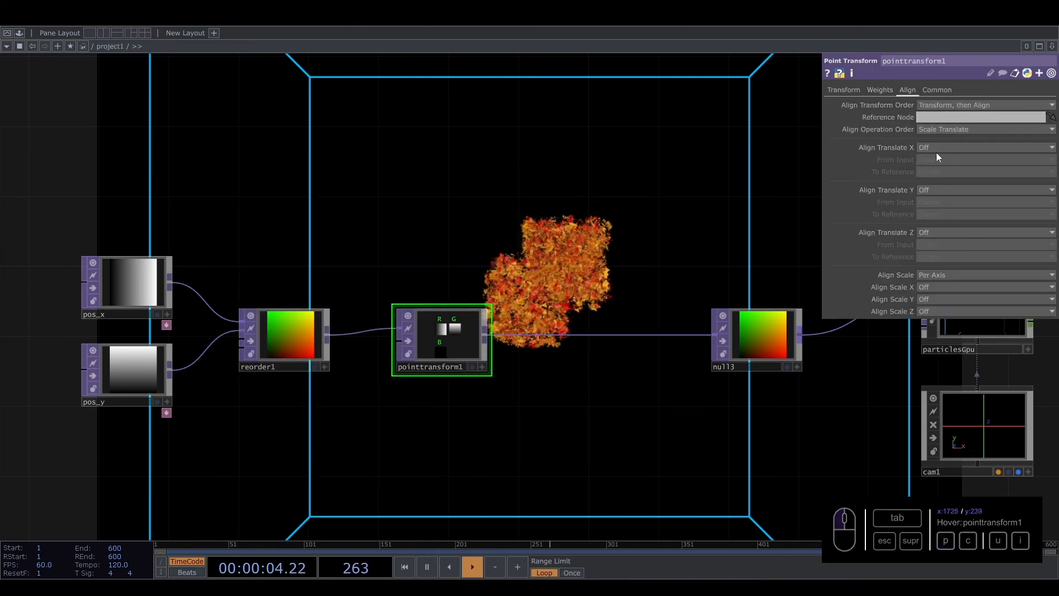
drag(935, 151, 932, 170)
click(932, 170)
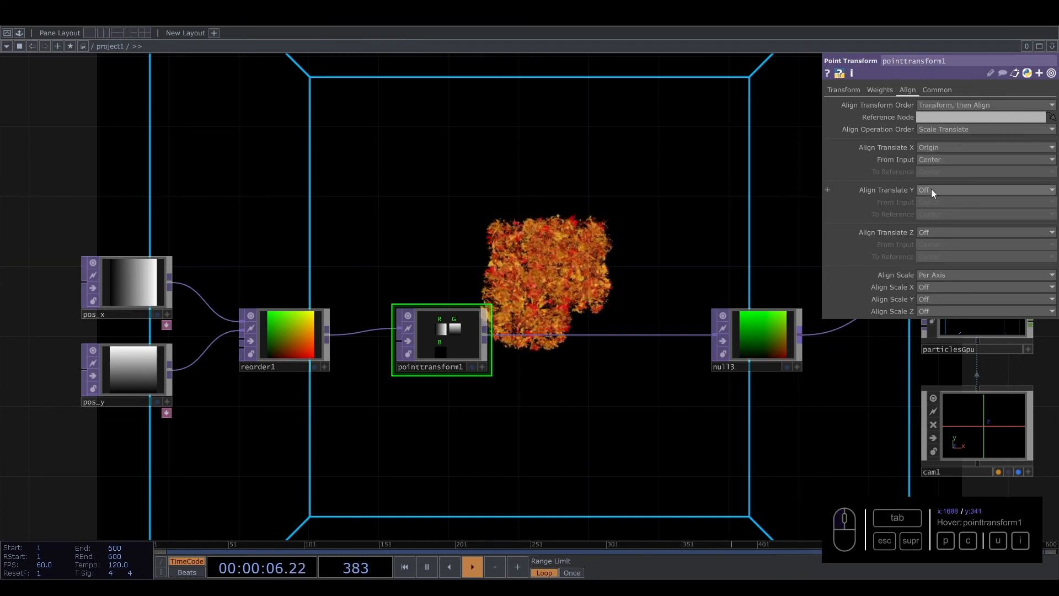
click(932, 215)
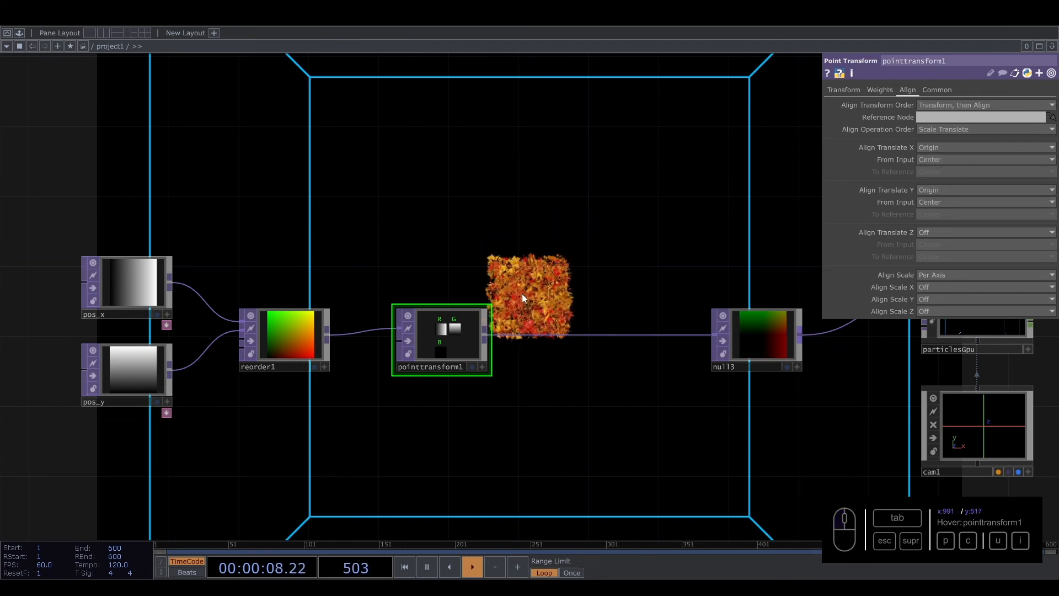
Step: Try a Scale of 4 on X, Y and Z in pointtransform1's transform settings
click(844, 90)
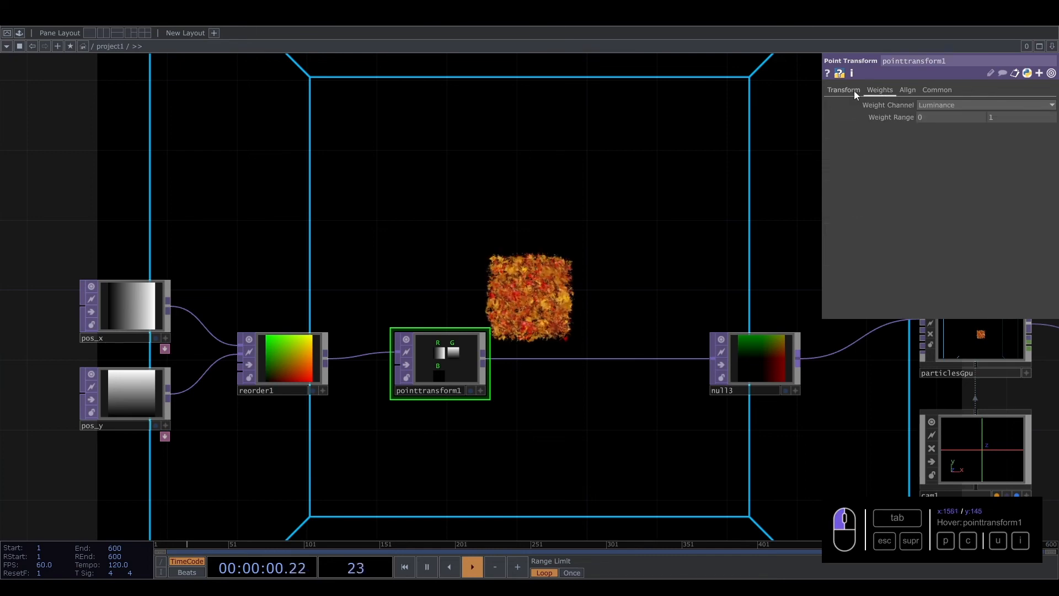
drag(927, 197, 900, 198)
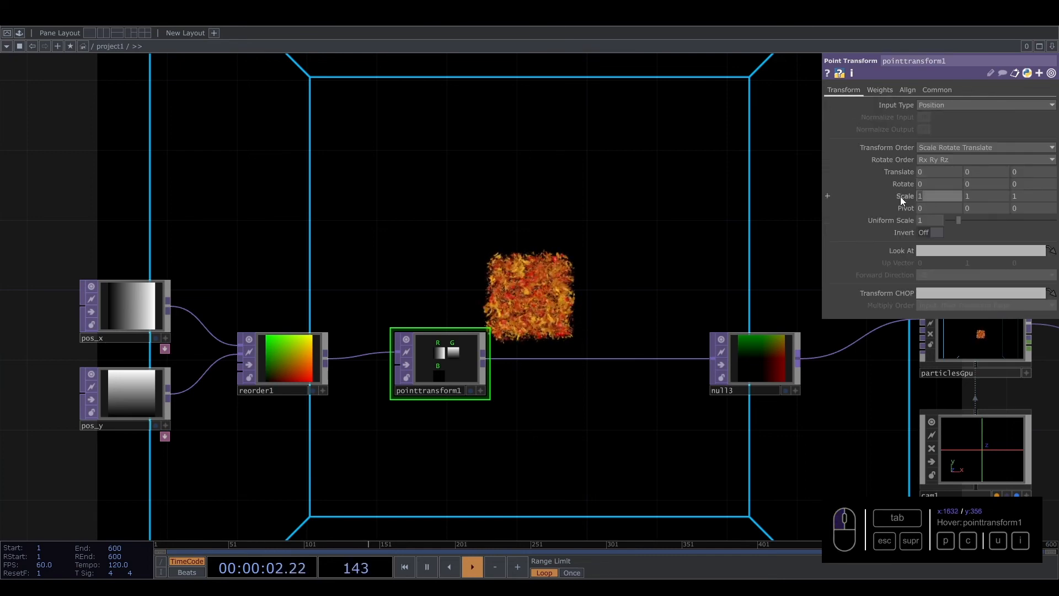
text(4)
drag(985, 197, 952, 199)
text(4)
drag(1027, 198, 850, 197)
text(4)
key(Return)
Step: Set pointtransform1's Scale to 5 on X, Y and Z
text(5)
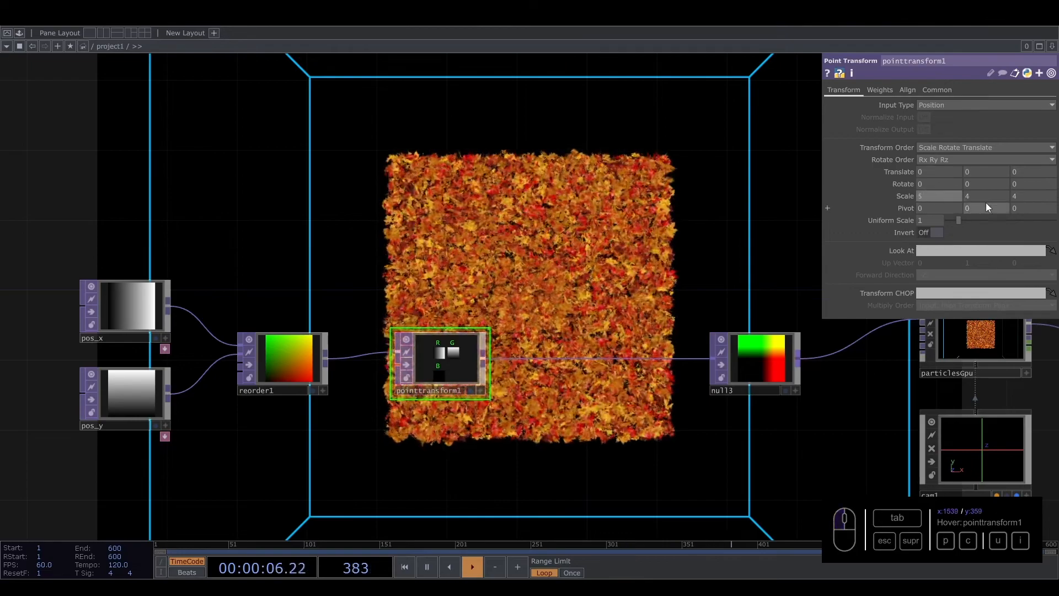
drag(985, 200, 1024, 191)
text(5)
key(Return)
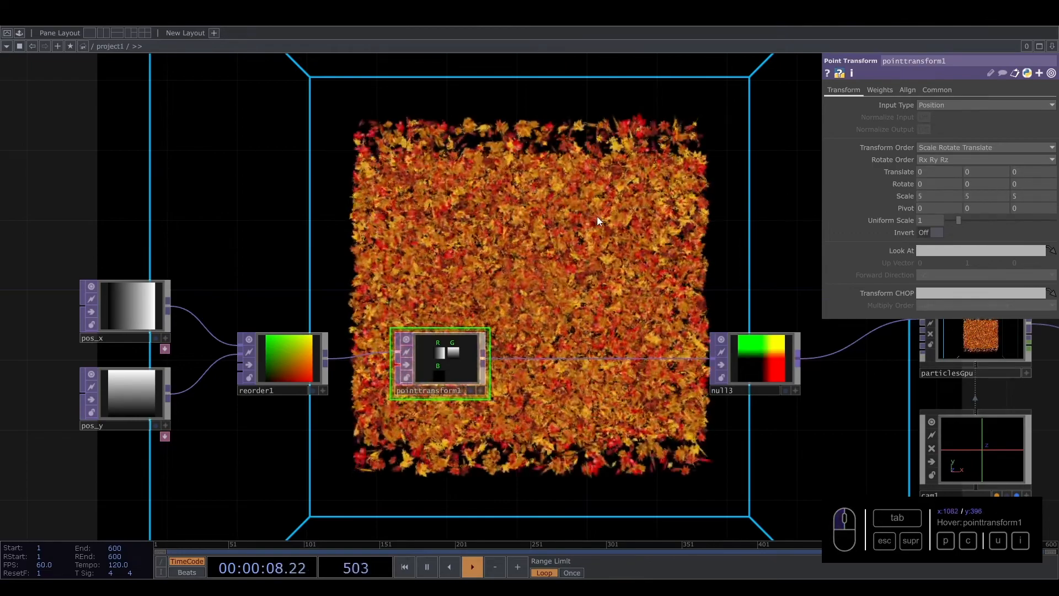
Step: Move pos_x, pos_y, reorder1 and pointtransform1 together closer to null3
scroll(580, 256, down, 2)
scroll(580, 255, down, 2)
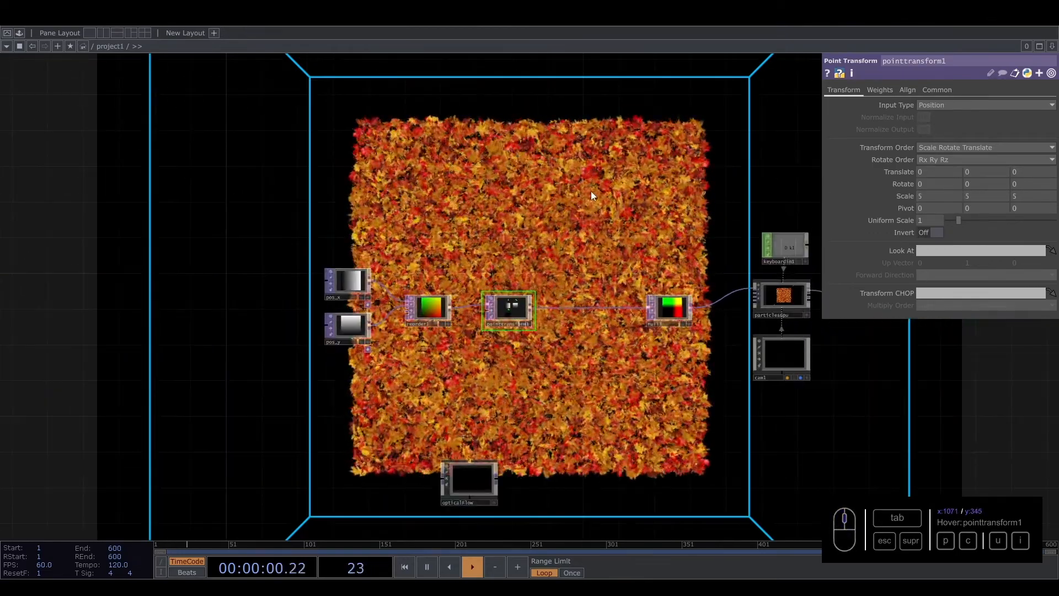
scroll(594, 239, up, 3)
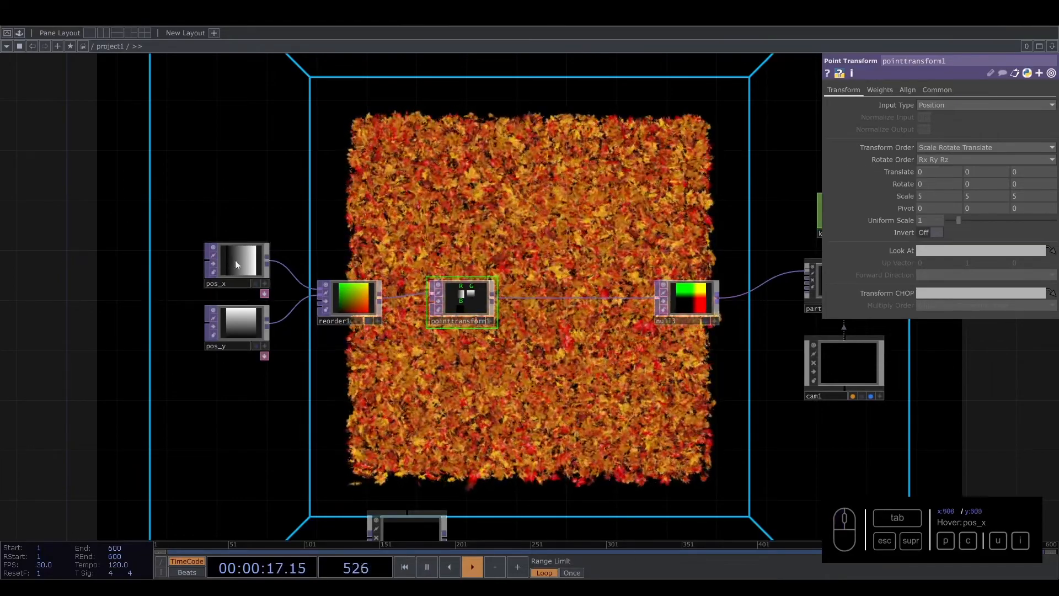
right_drag(193, 204, 487, 376)
drag(473, 300, 574, 299)
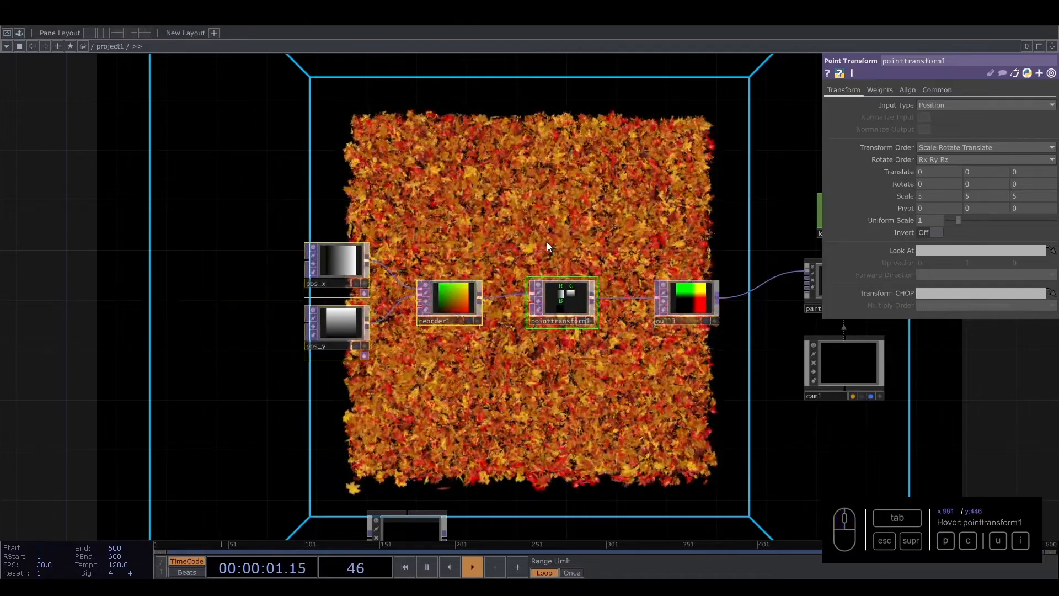
Step: Change particlesGpu's Material to Line
drag(557, 233, 448, 238)
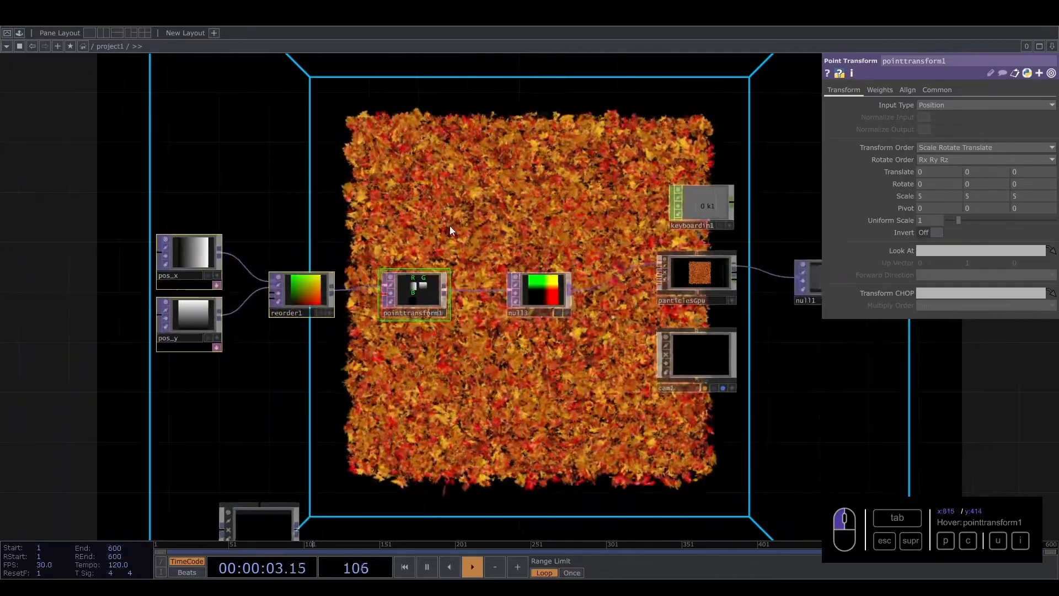
drag(493, 299, 535, 367)
drag(534, 219, 465, 182)
click(672, 316)
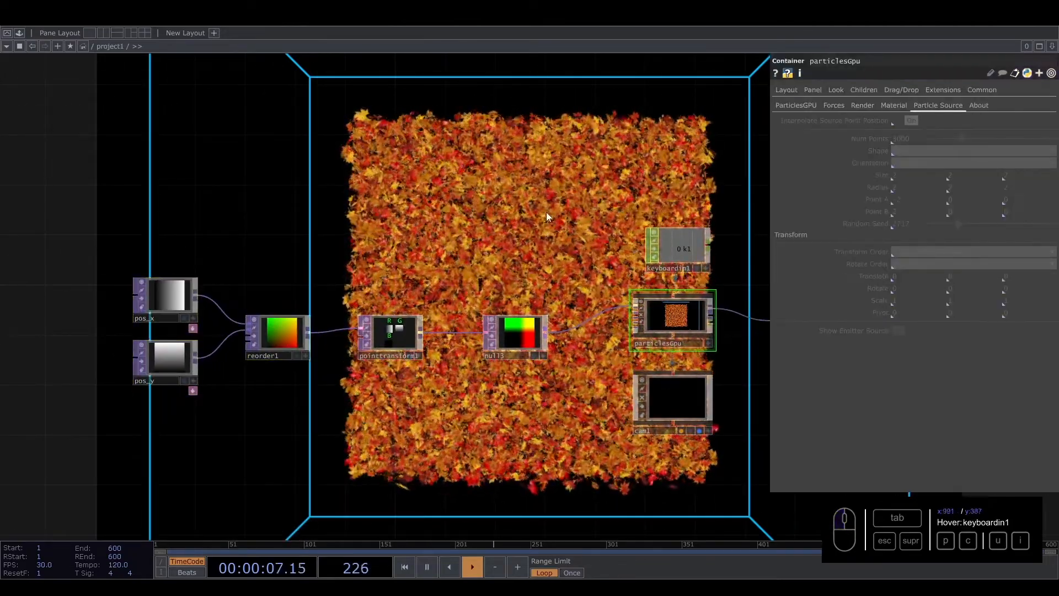
click(893, 106)
click(921, 120)
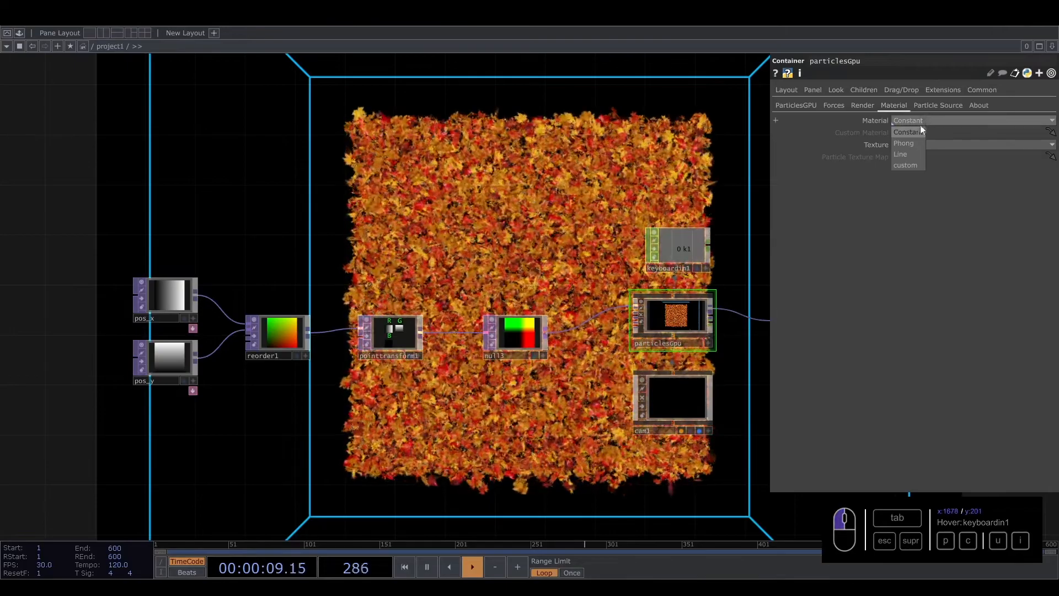
click(901, 151)
Step: Inspect the point settings of the line1 material inside particlesGpu and return to the parent network
drag(585, 193, 534, 199)
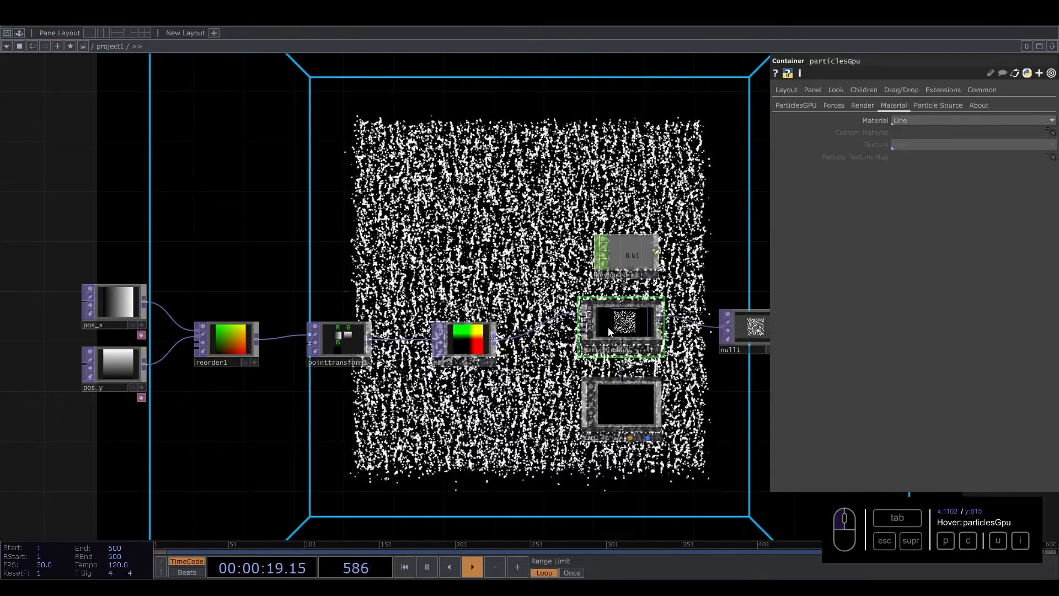
key(i)
scroll(499, 318, up, 8)
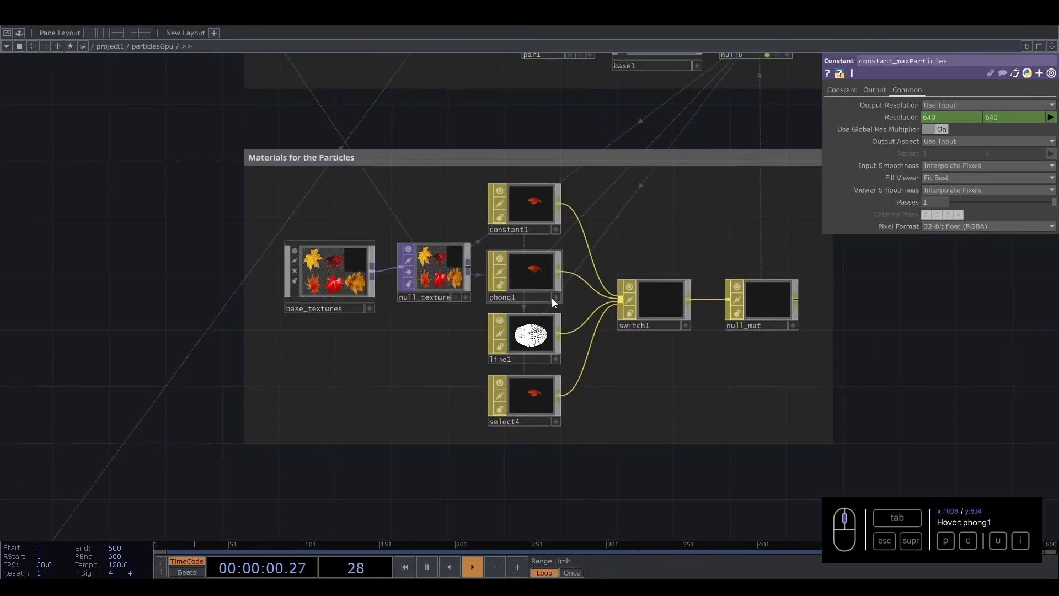
click(541, 347)
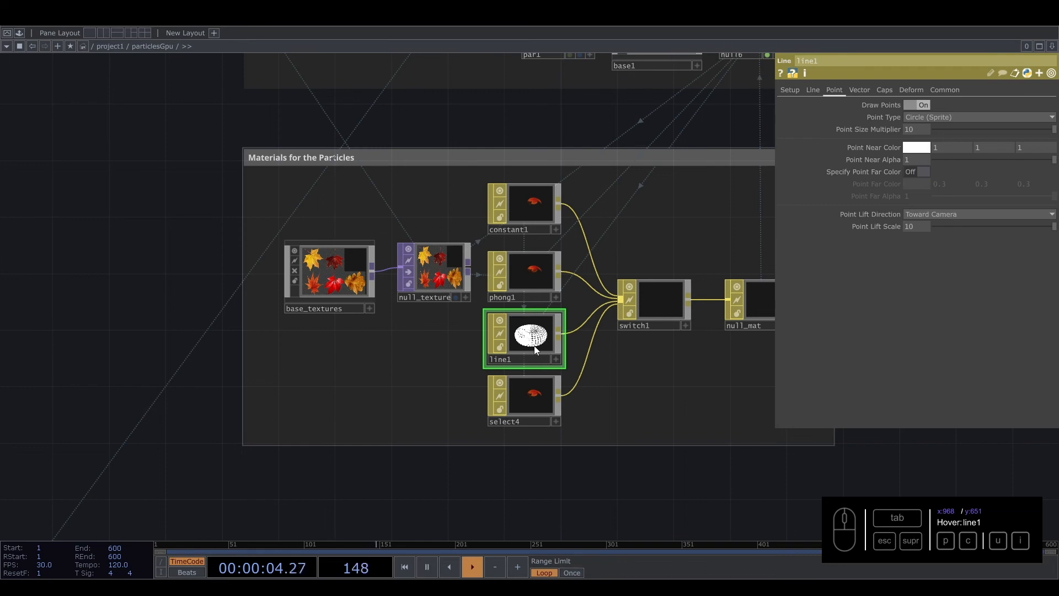
key(u)
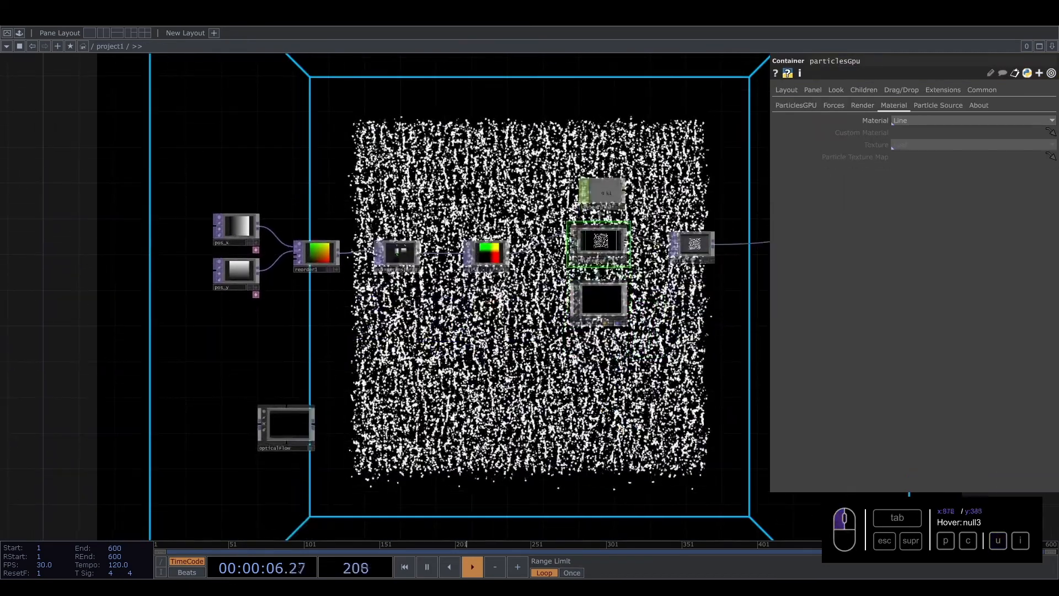
Step: Move opticalFlow below null3 and add a Ramp TOP beside it, on its input side
drag(306, 429, 473, 408)
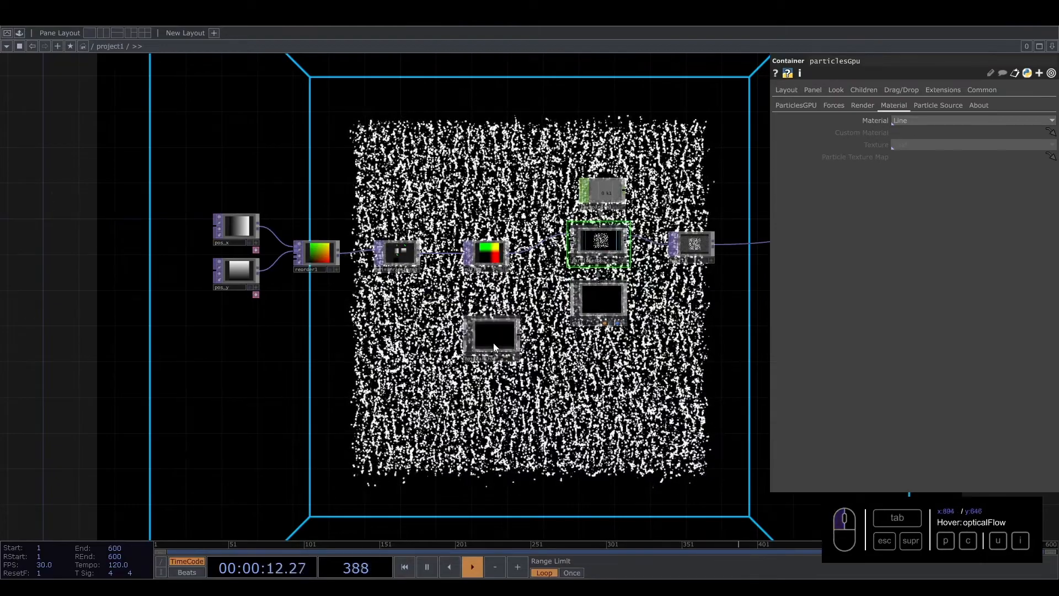
scroll(491, 336, up, 5)
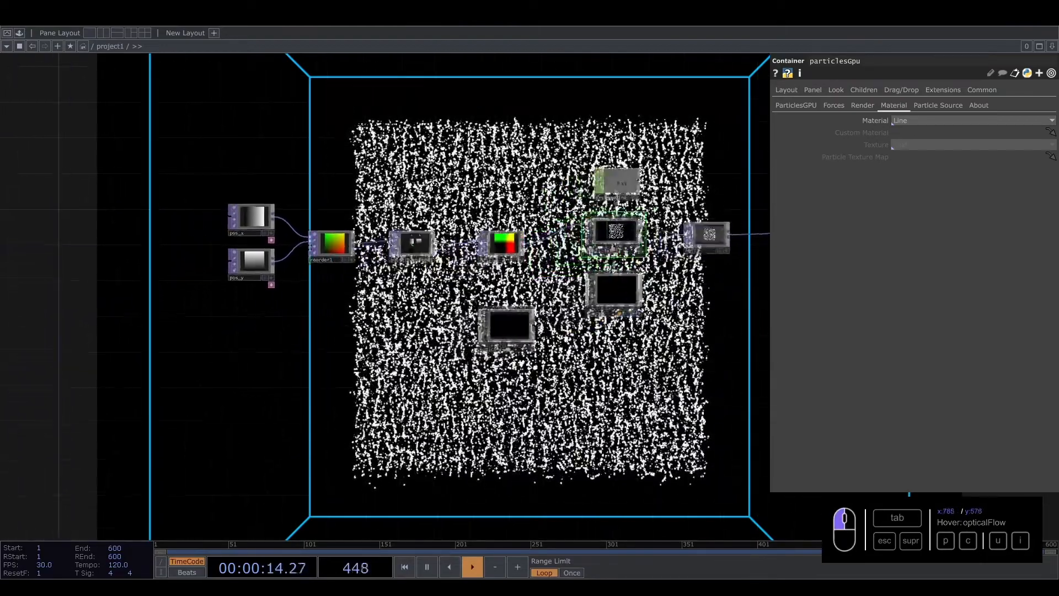
scroll(357, 341, up, 2)
key(Tab)
text(ra)
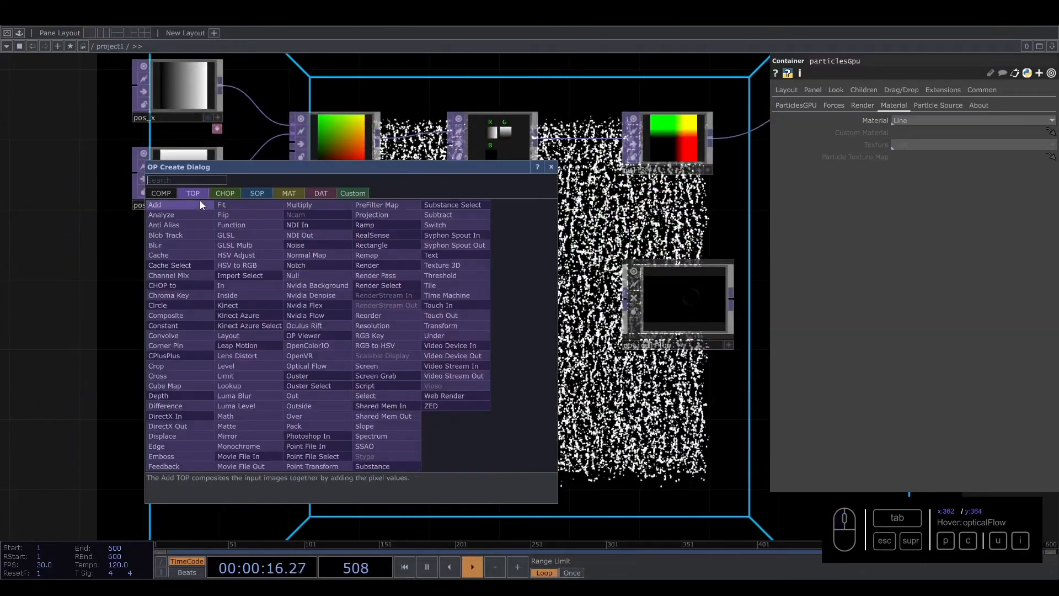
click(378, 222)
click(380, 346)
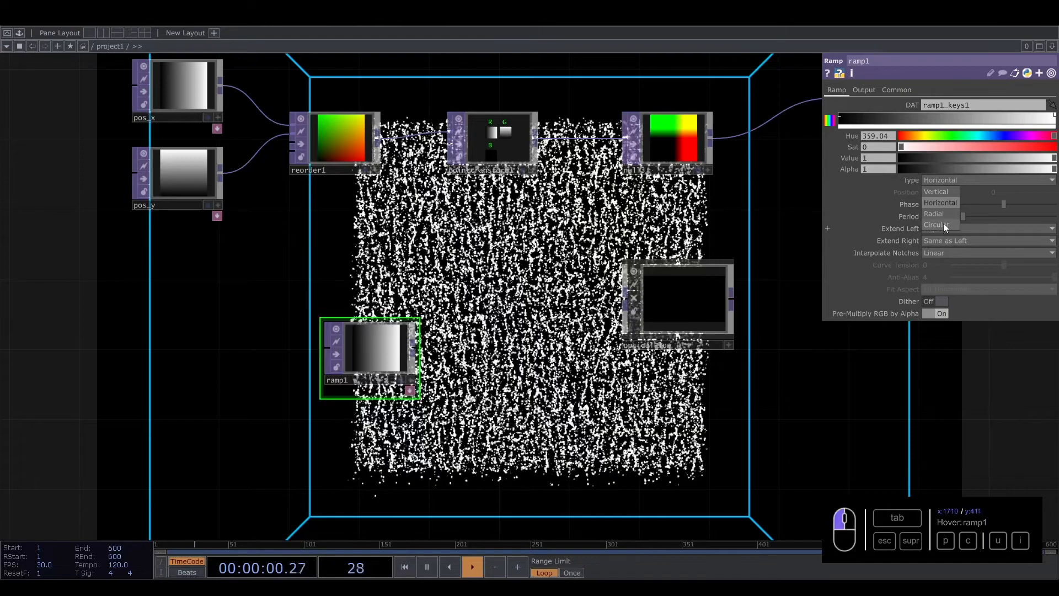
Step: Set ramp1's Type to Circular and drive its Phase with the expression absTime.seconds
click(944, 224)
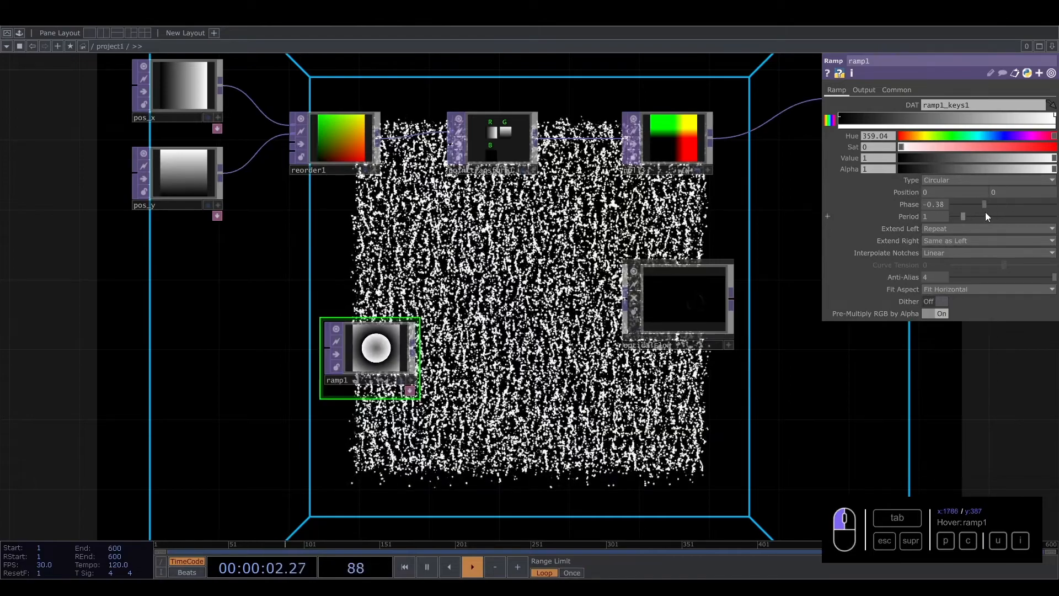
drag(986, 211, 1023, 203)
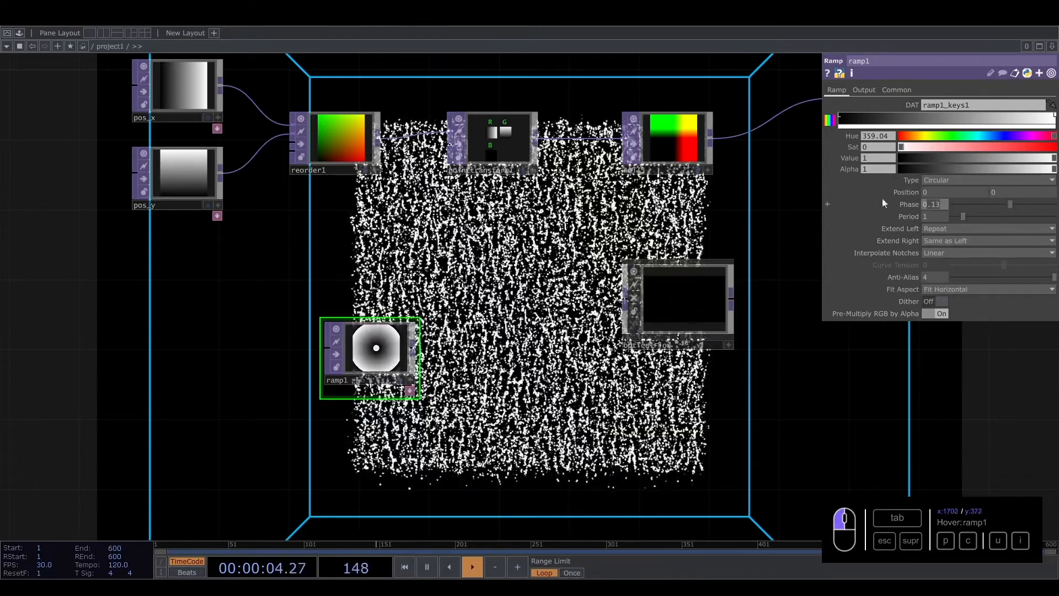
text(abs)
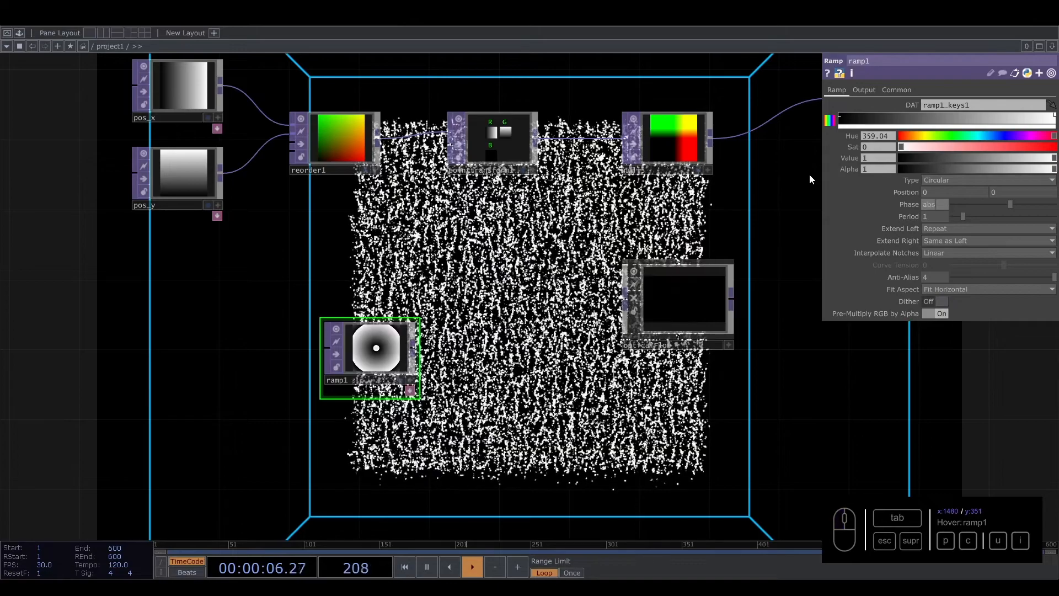
text(Tuime)
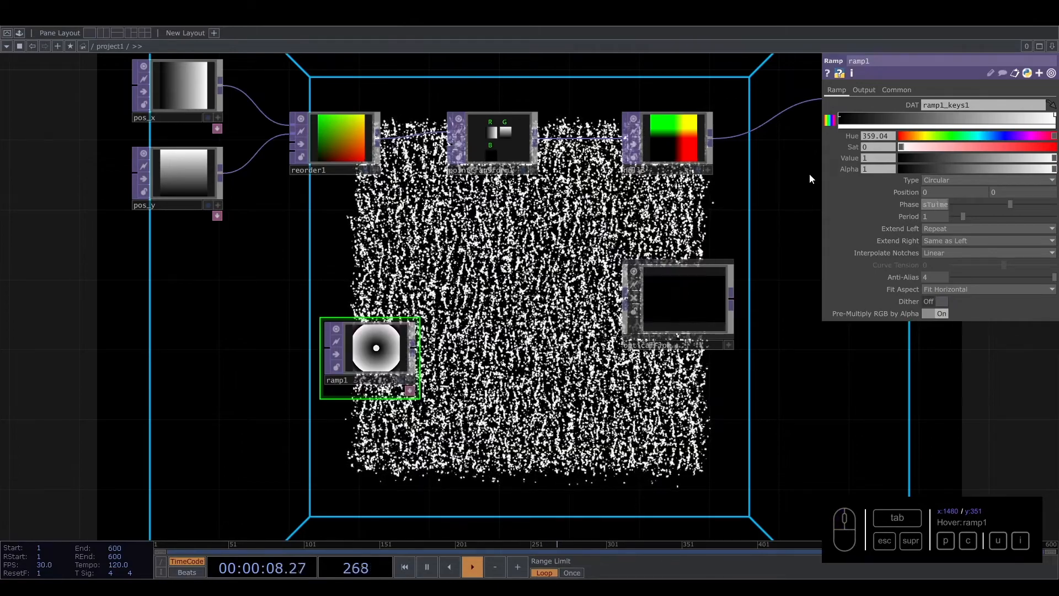
key(BackSpace)
key(BackSpace)
key(BackSpace)
key(BackSpace)
text(ime.)
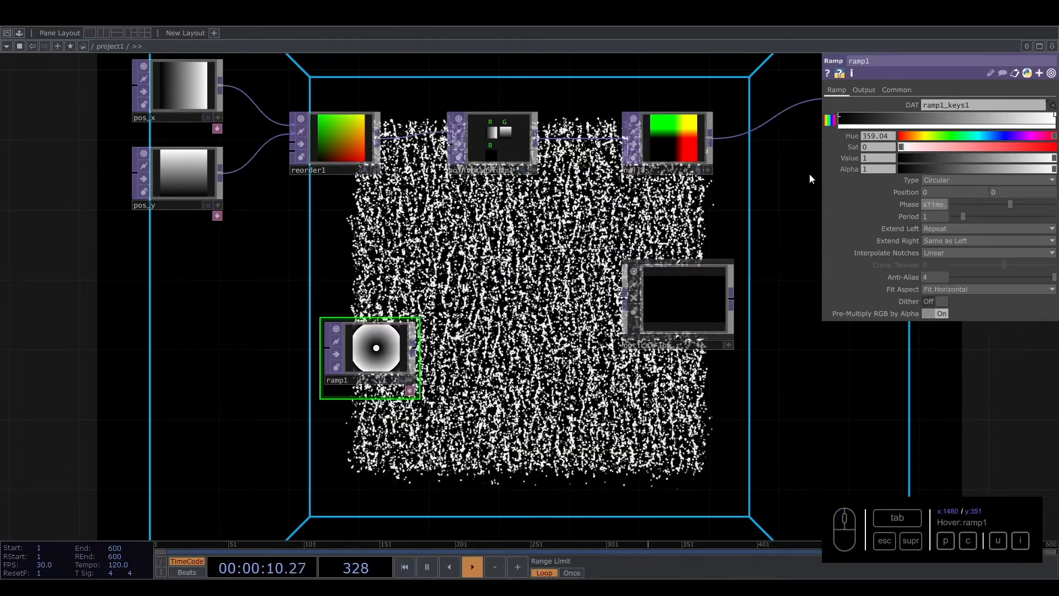
text(seconds)
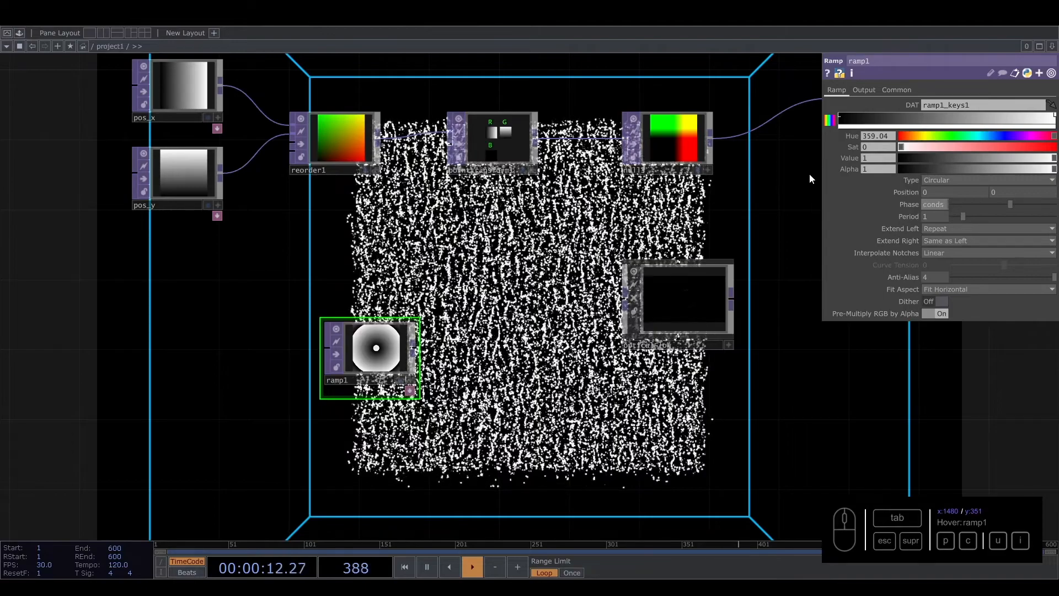
key(Return)
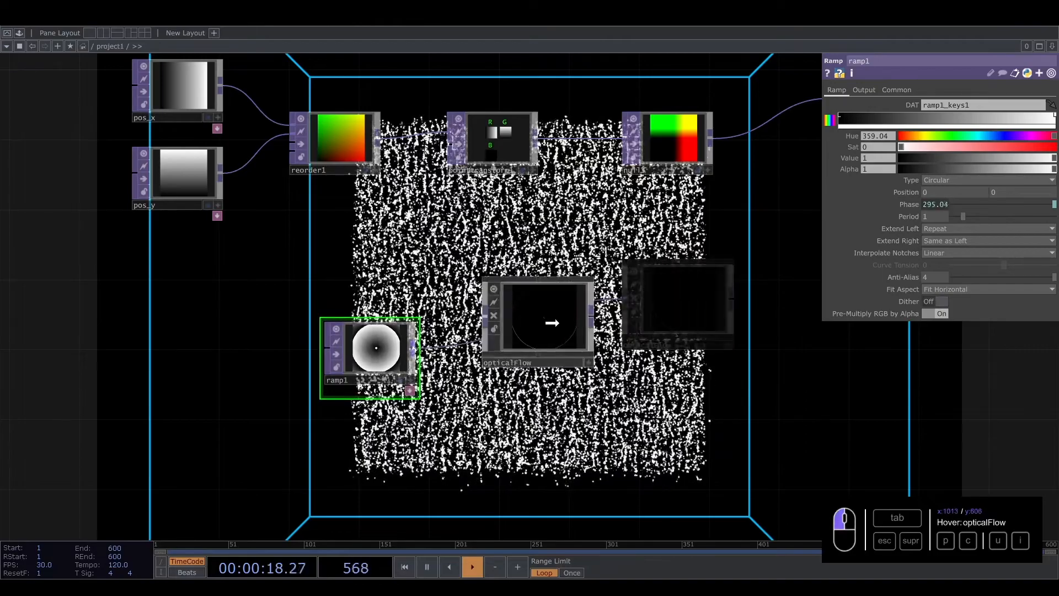
Step: Replace the time expressions in particlesGpu's Turbulence Transform Y and Z with constant values of 0
scroll(555, 351, up, 3)
scroll(554, 351, down, 5)
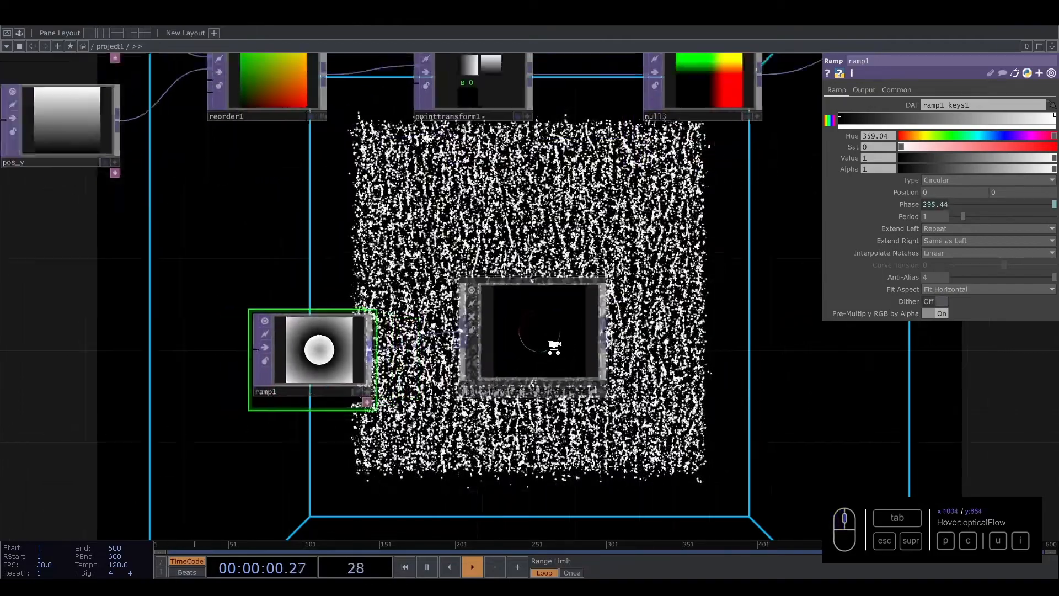
scroll(717, 223, up, 2)
click(738, 208)
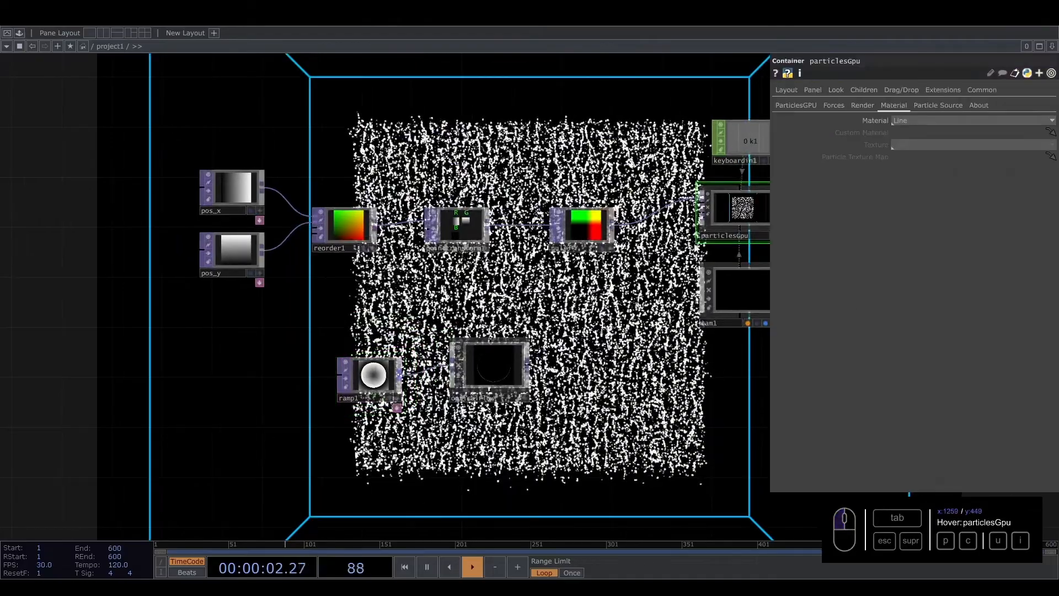
scroll(615, 261, up, 4)
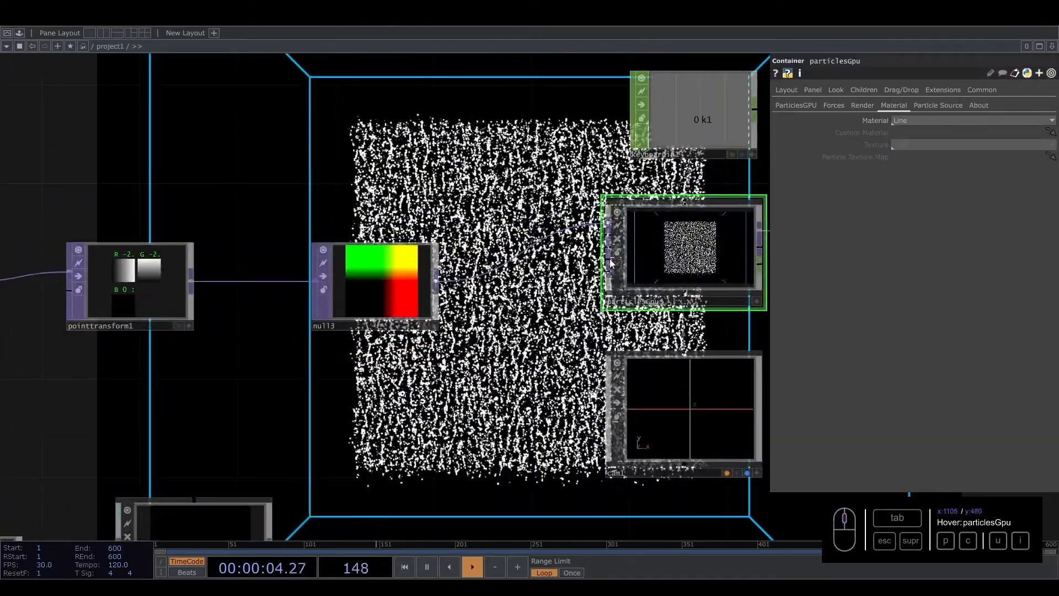
drag(311, 496, 290, 462)
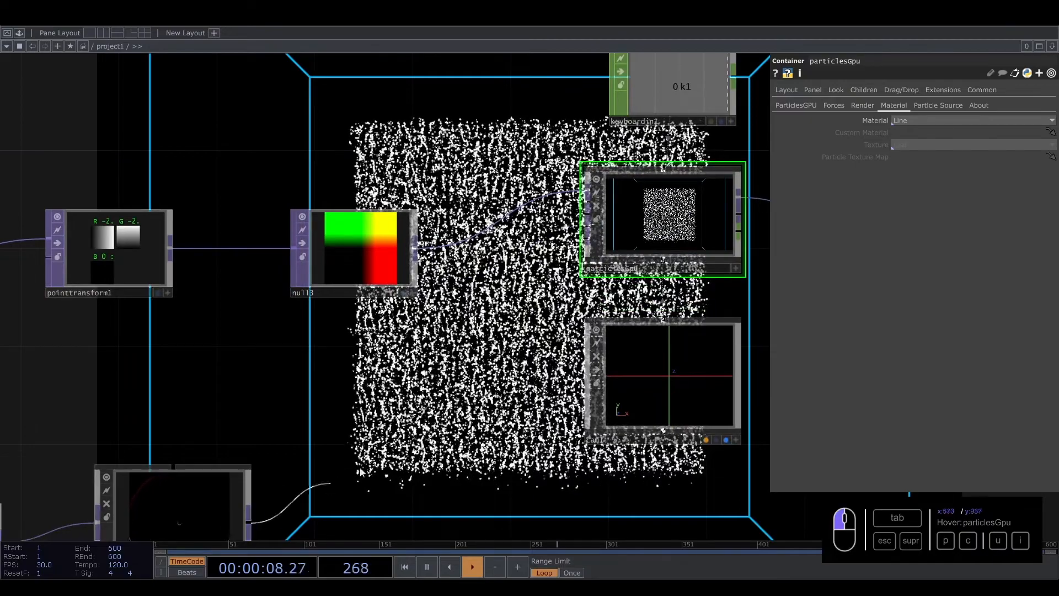
click(834, 105)
click(875, 356)
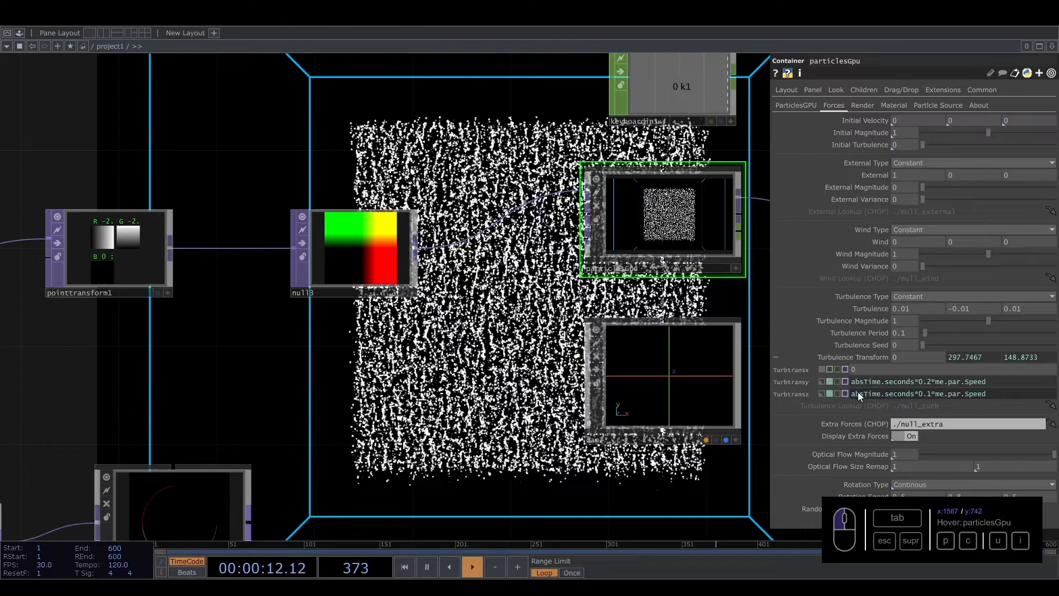
click(822, 393)
click(823, 381)
click(863, 356)
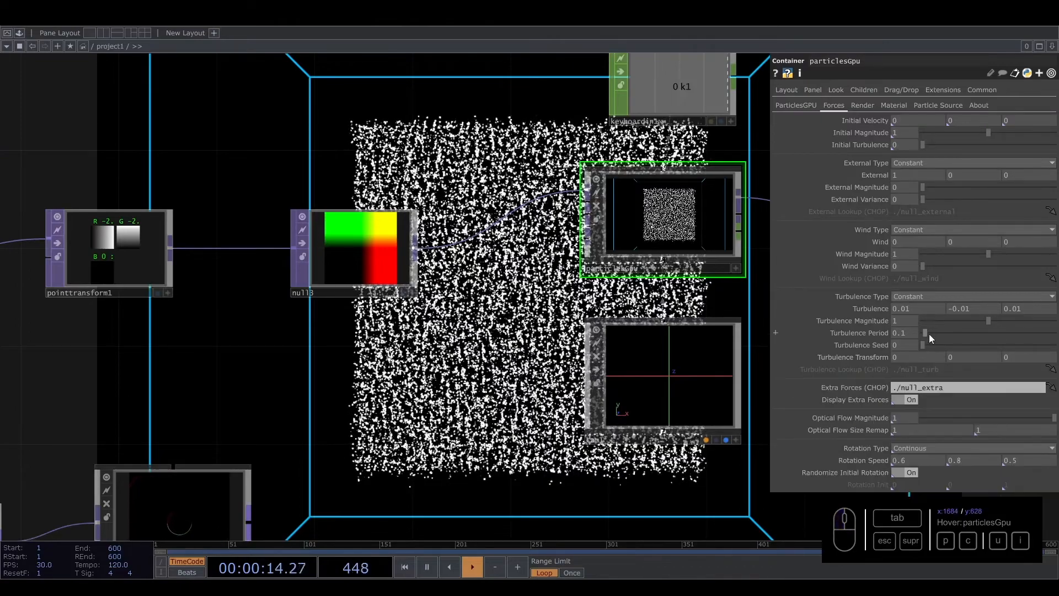
Step: Set particlesGpu's Particle Size Min to 0.5 and Particle Size Max to 1.2
click(860, 105)
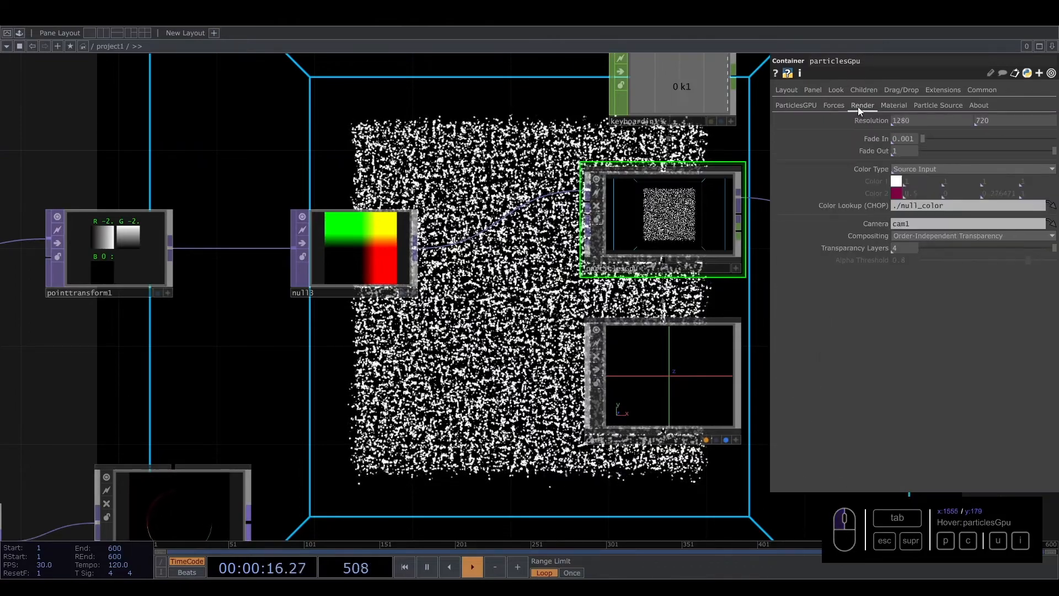
click(796, 107)
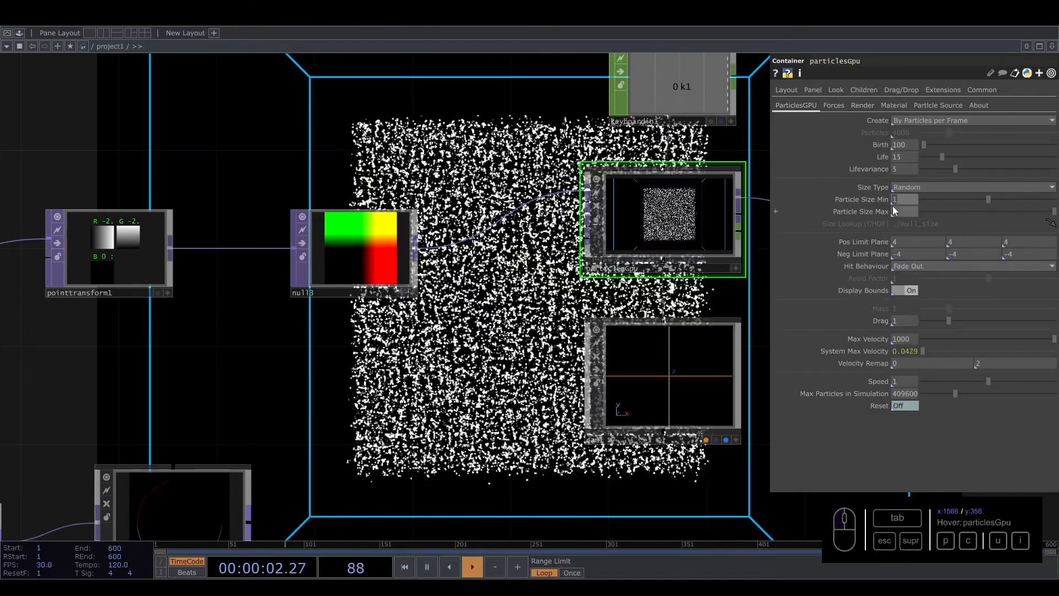
text(0.5)
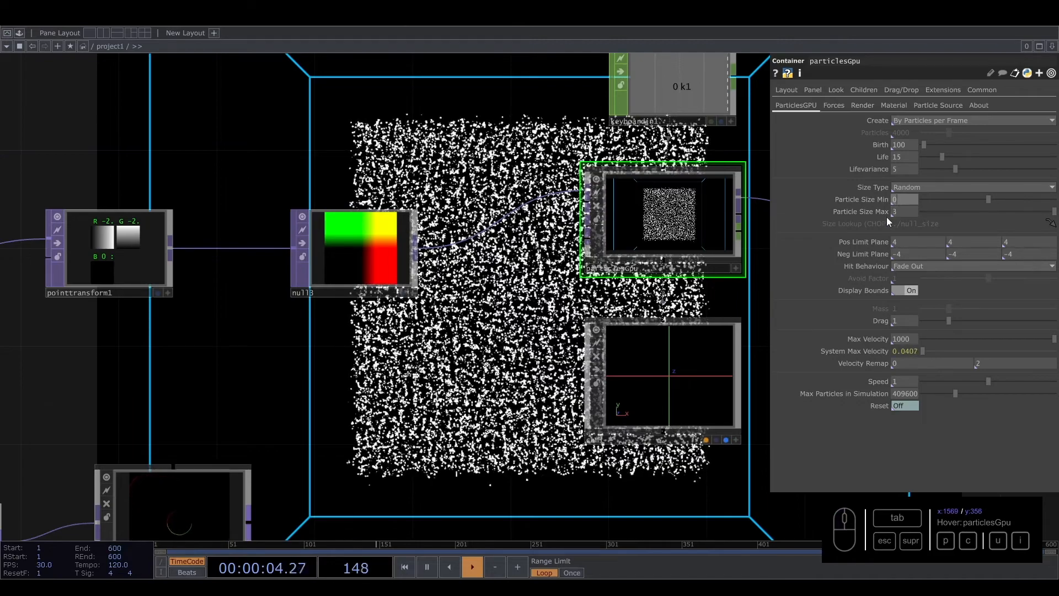
key(Tab)
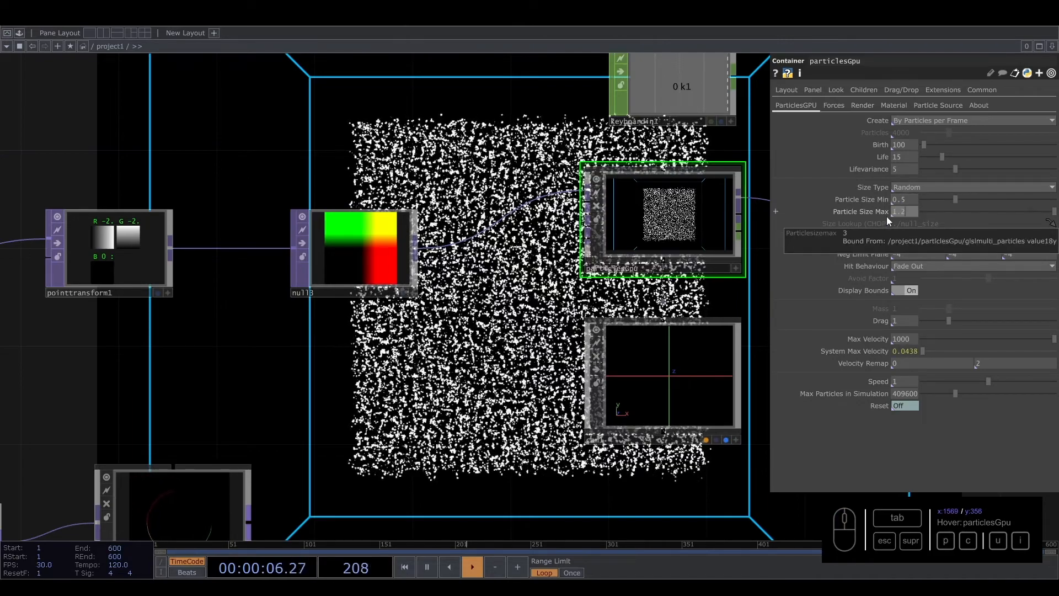
click(471, 333)
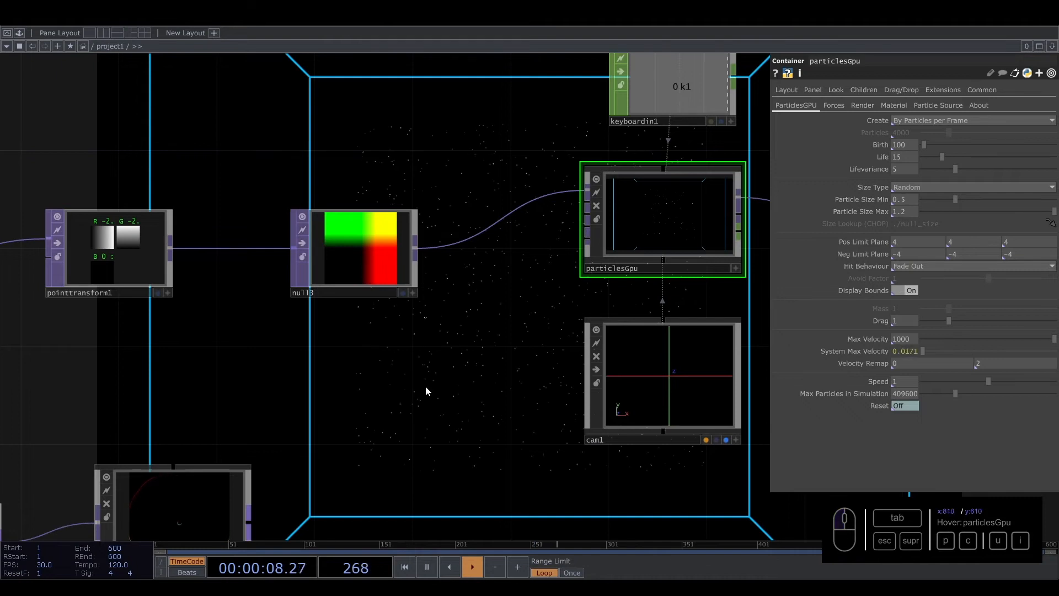
Step: Connect the opticalFlow output to the second visible input of particlesGpu, below the null3 connection
drag(499, 340, 414, 334)
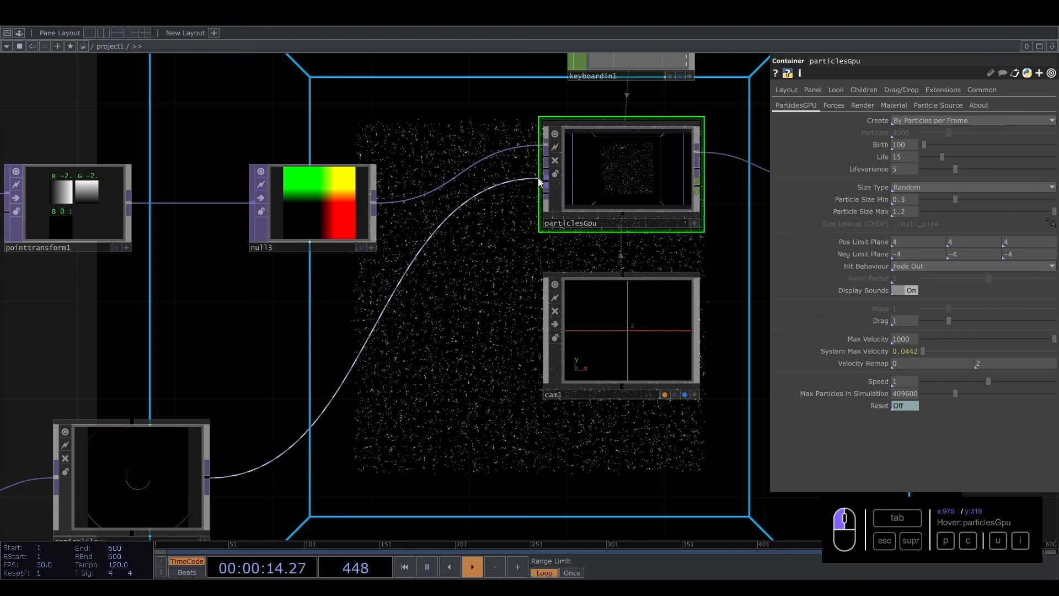
drag(447, 145, 552, 271)
scroll(551, 269, down, 5)
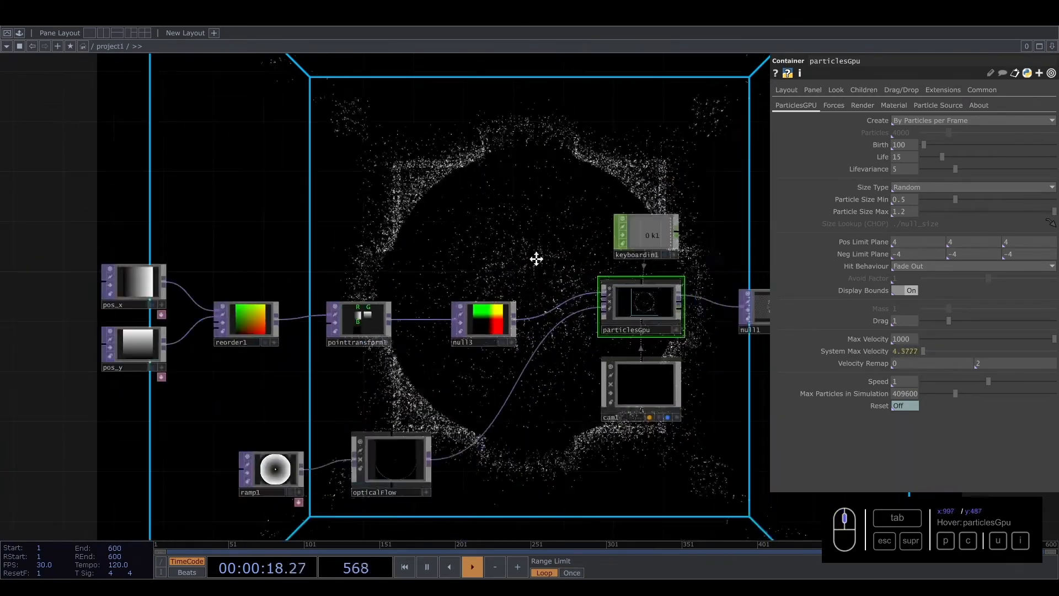
Step: Set cam1's Translate Z to 10
drag(451, 235, 368, 232)
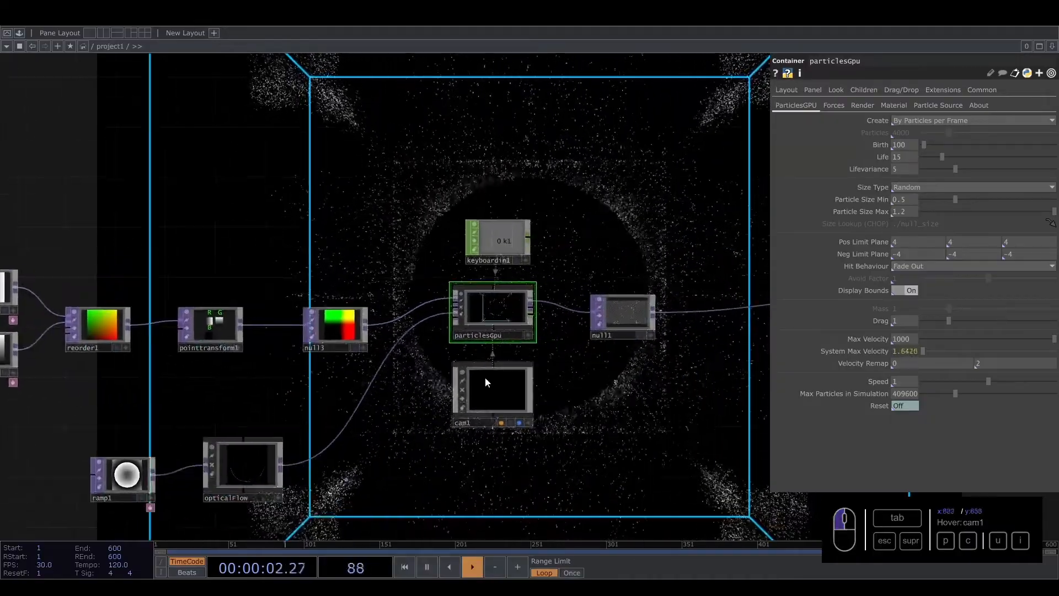
click(491, 389)
text(10)
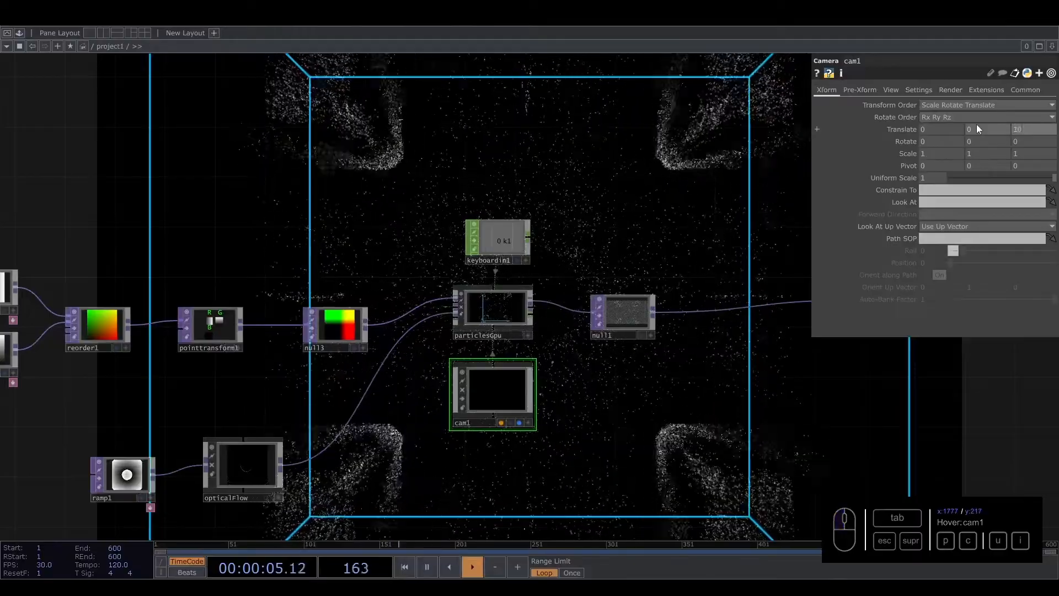
key(Return)
drag(654, 175, 700, 256)
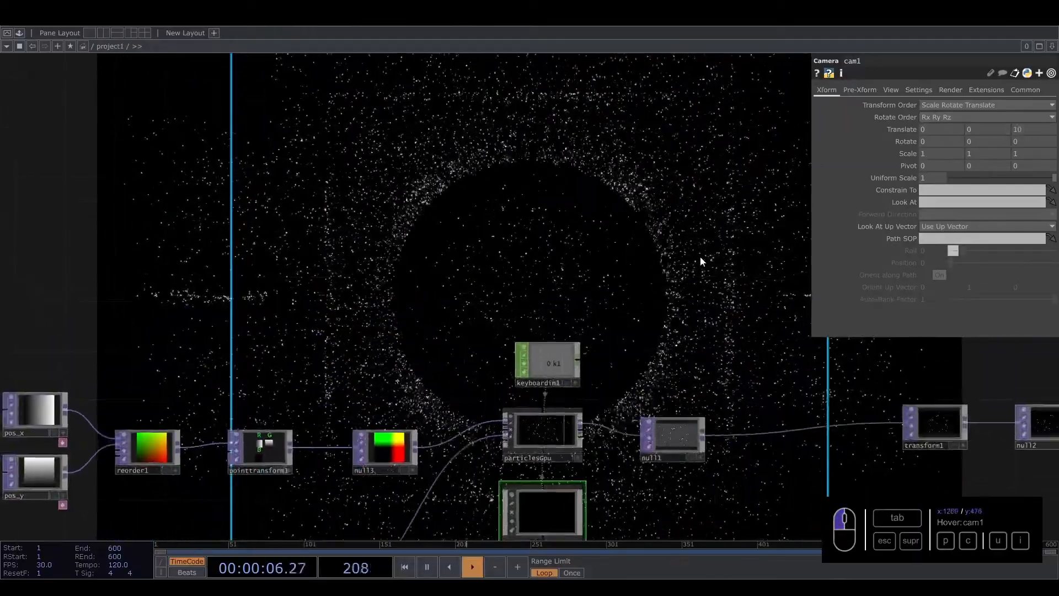
scroll(632, 275, down, 3)
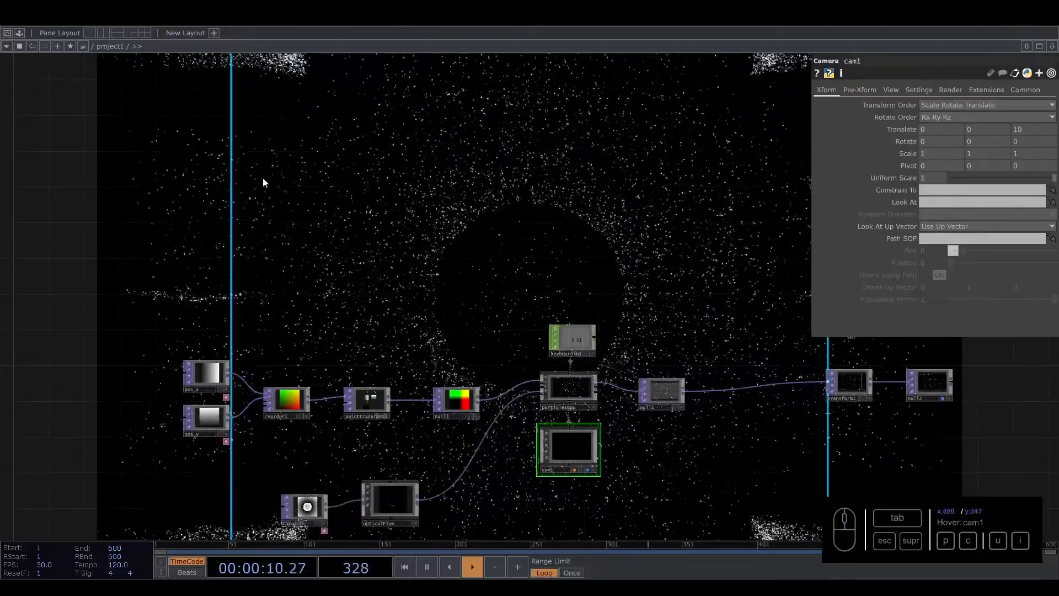
Step: Check the opticalFlow settings and set particlesGpu's Speed to 3
click(402, 496)
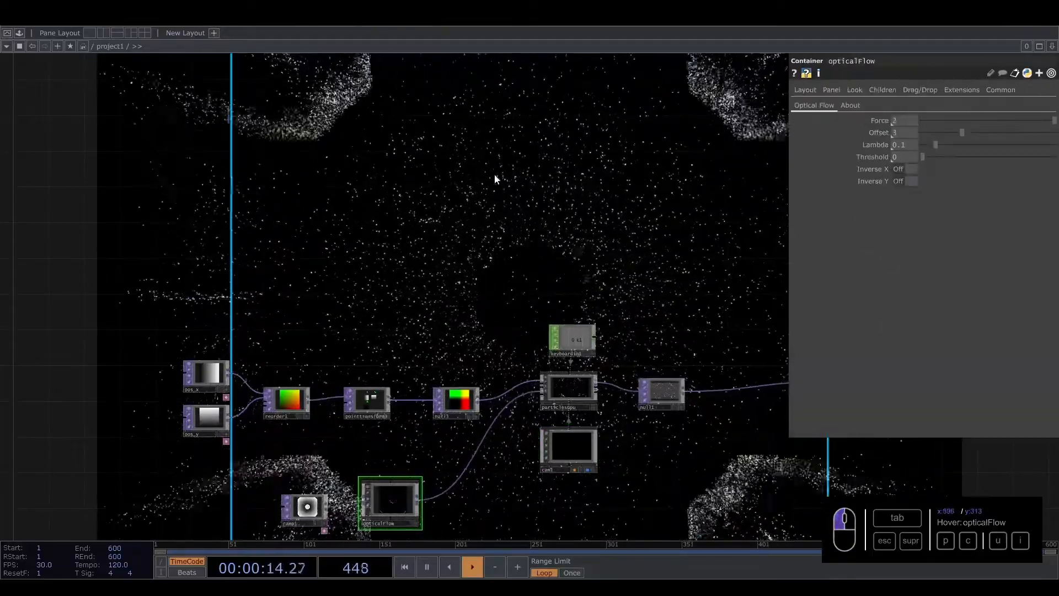
click(552, 404)
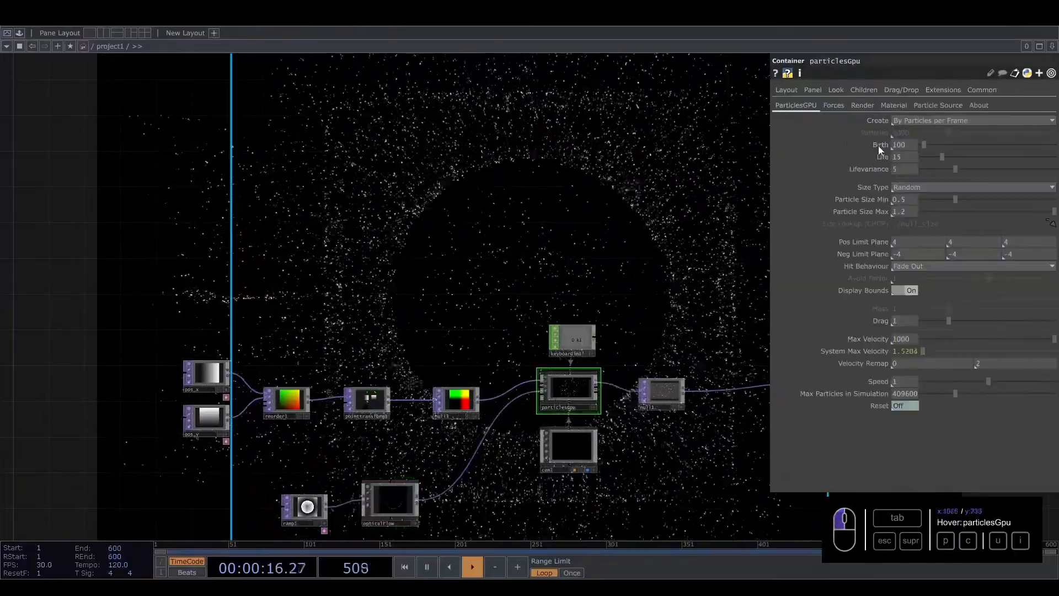
click(907, 381)
text(3)
key(Return)
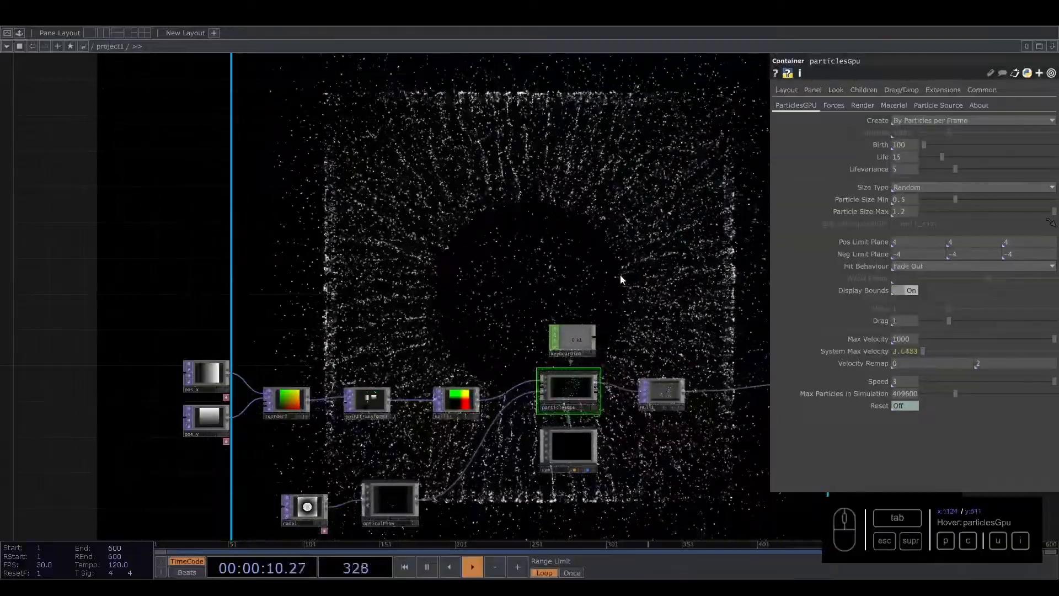
drag(622, 280, 556, 250)
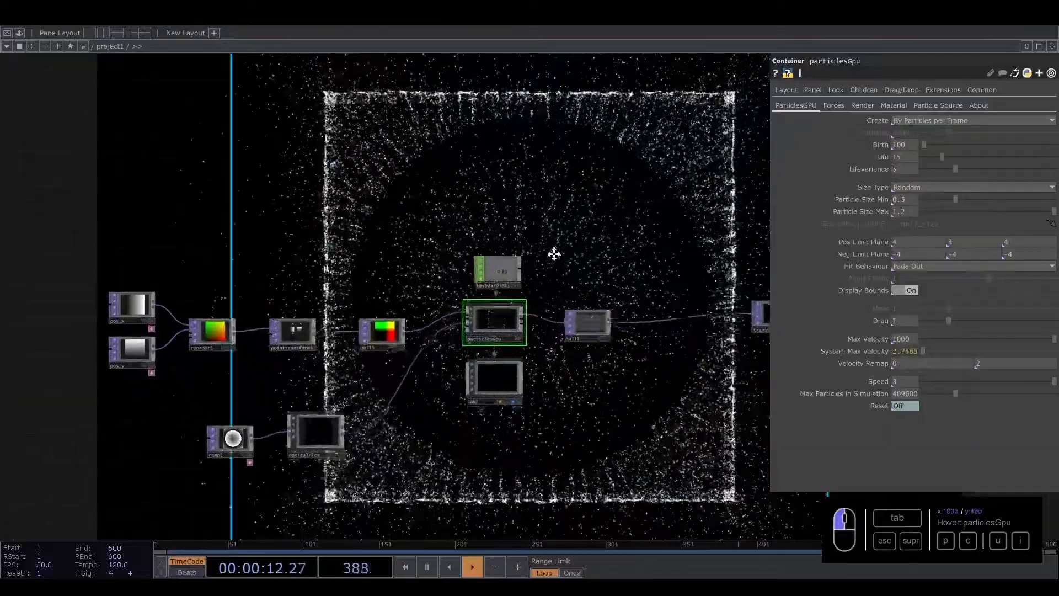
drag(425, 401, 536, 333)
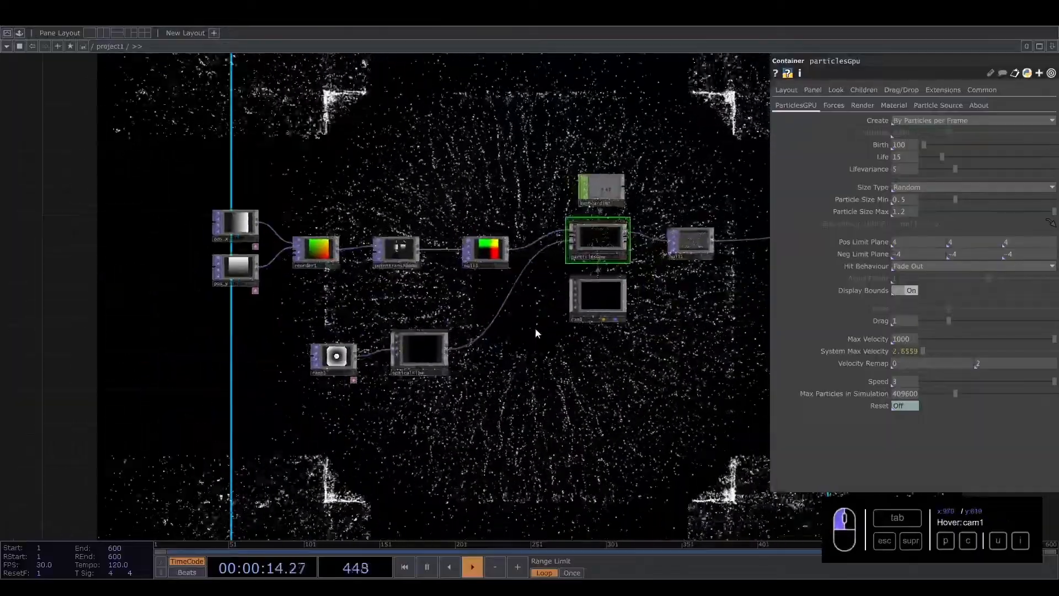
Step: Reposition ramp1 on the input side of opticalFlow and set its resolution to 1280 by 720
scroll(397, 338, up, 3)
drag(366, 283, 449, 226)
drag(389, 307, 252, 307)
click(905, 90)
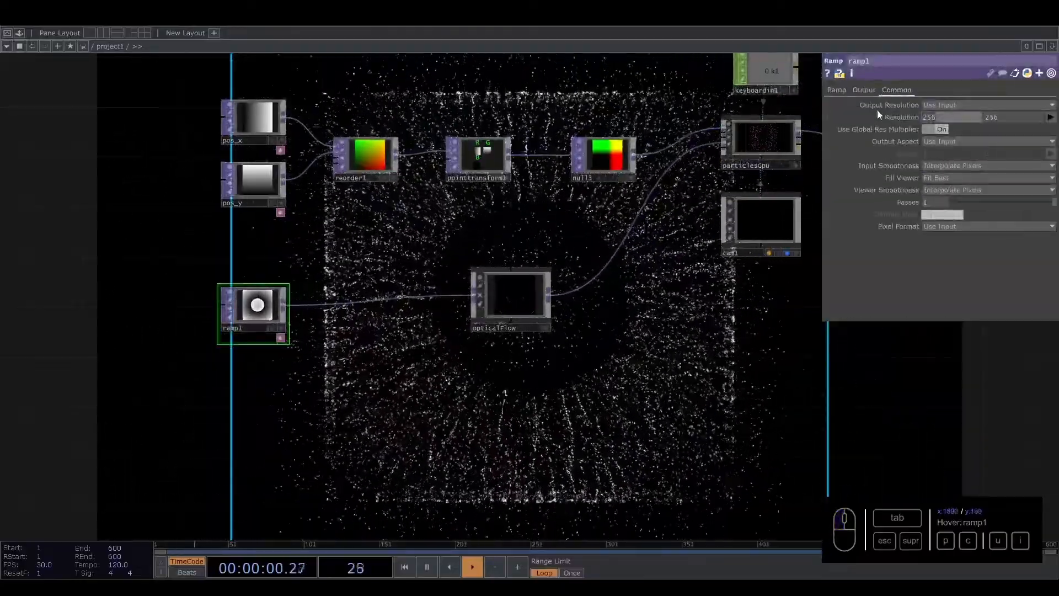
text(1920)
key(Tab)
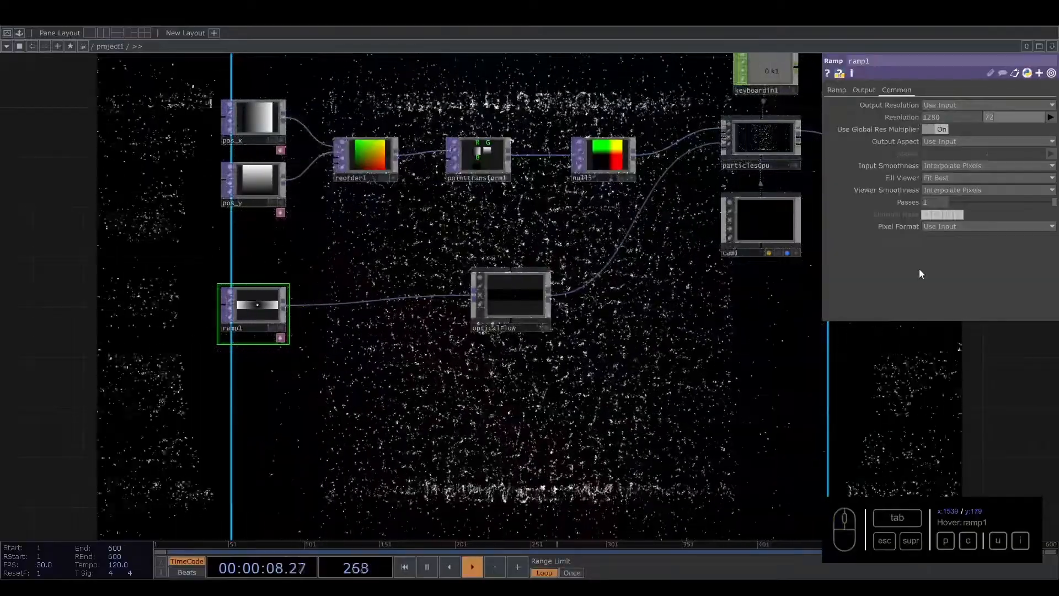
key(ctrl+z)
key(1)
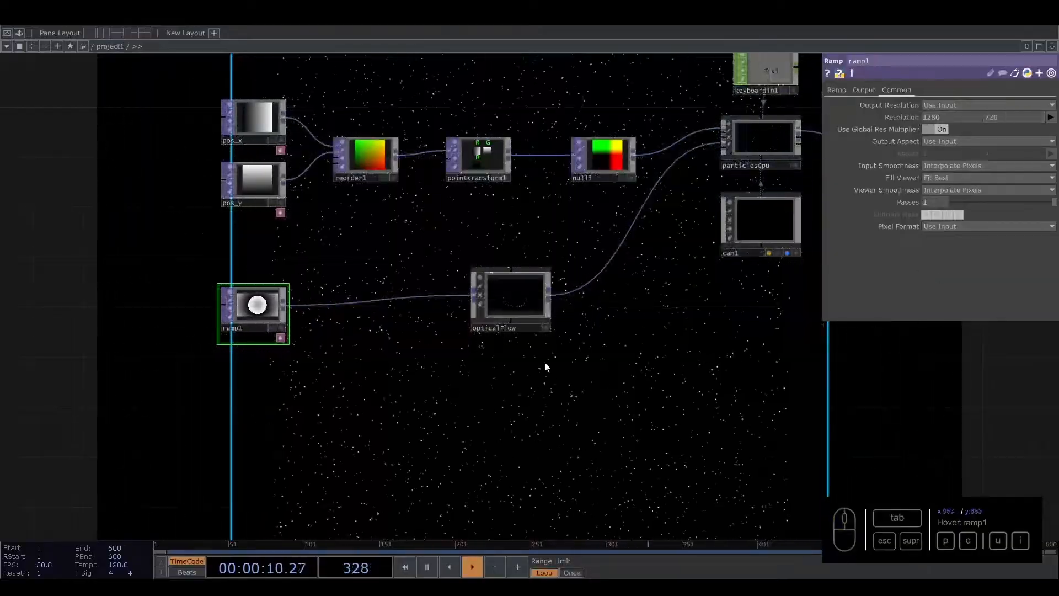
drag(528, 241, 483, 362)
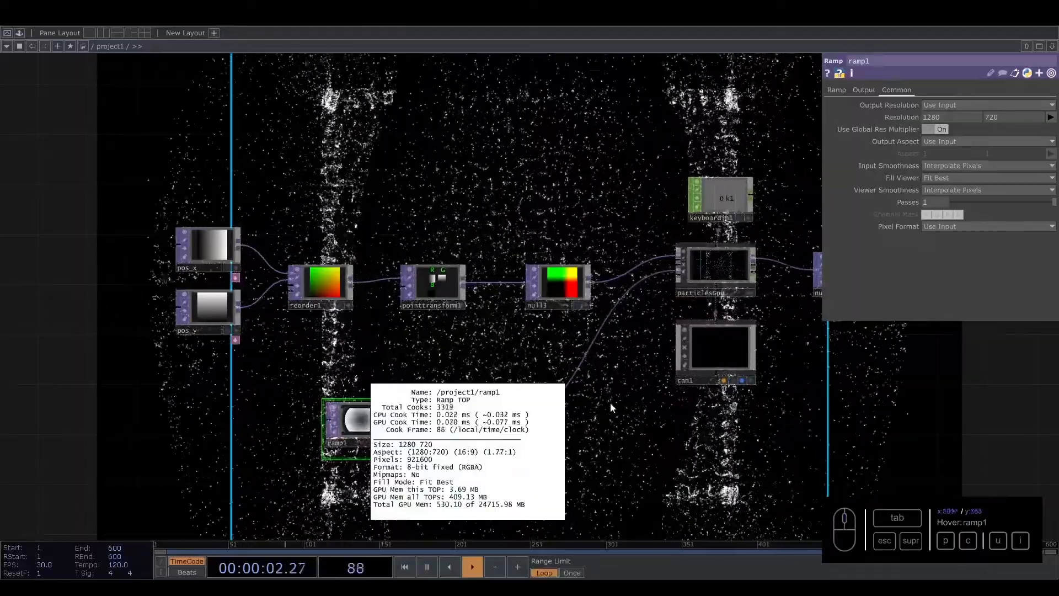
Step: Set the first Optical Flow Size Remap value of particlesGpu to 1.77 in its force settings
click(715, 268)
click(833, 105)
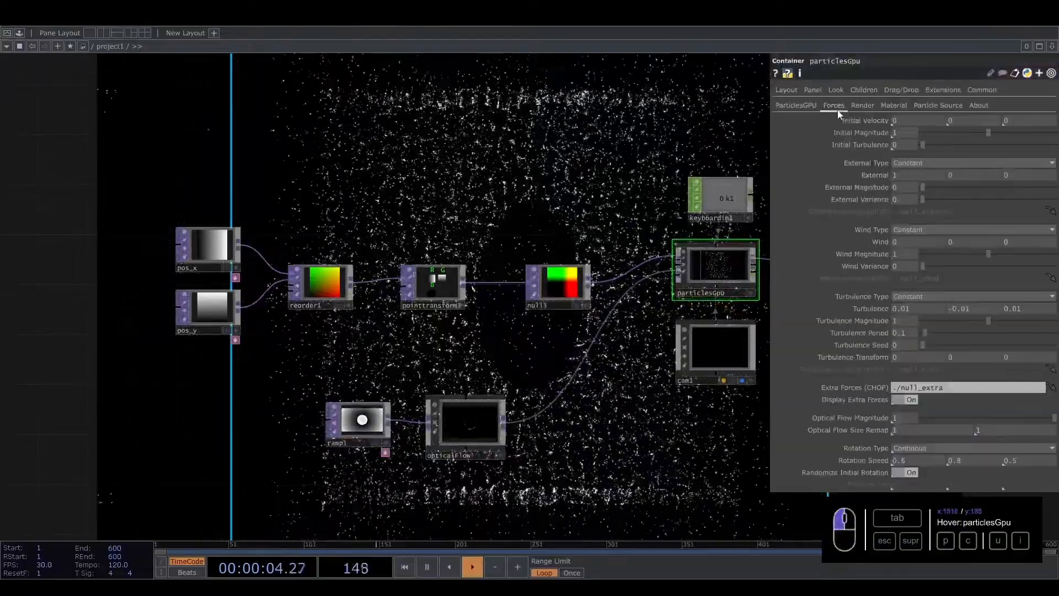
scroll(902, 437, down, 2)
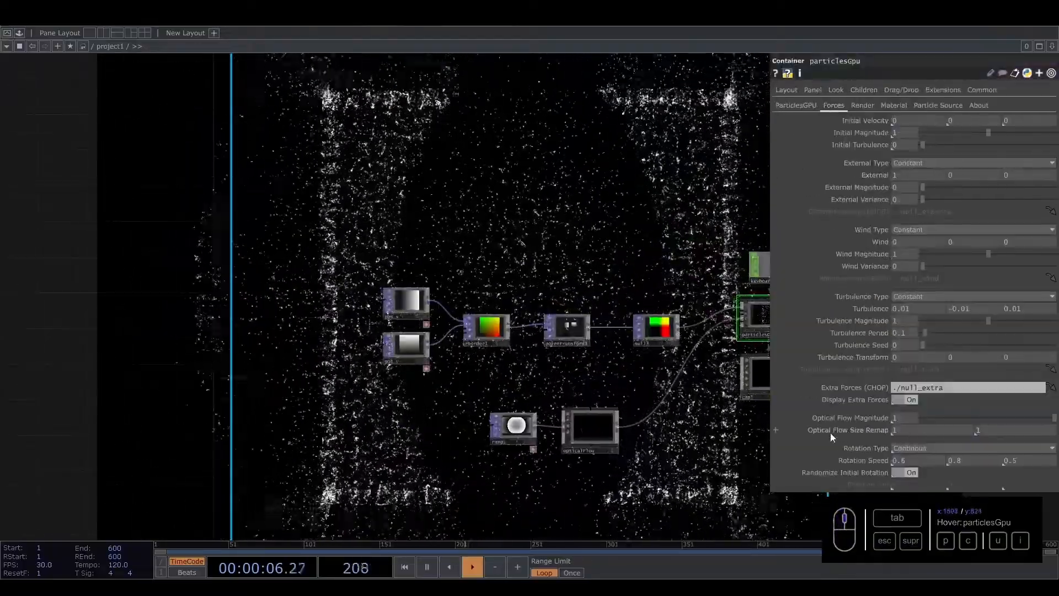
mouse_move(873, 431)
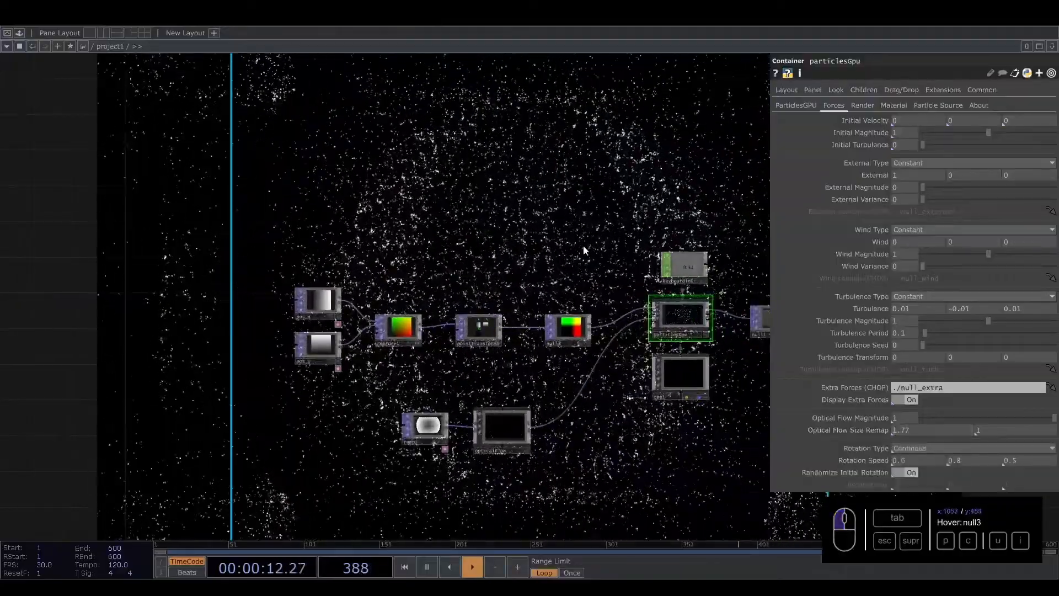
drag(517, 229, 384, 124)
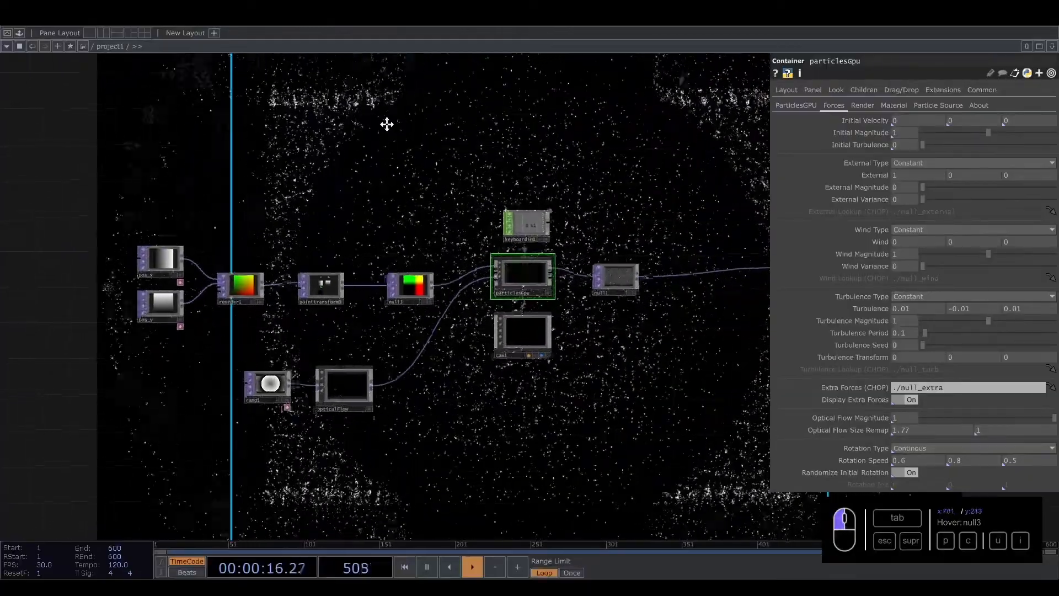
Step: Set ramp1's Extend Left to Mirror
click(275, 379)
scroll(430, 291, up, 4)
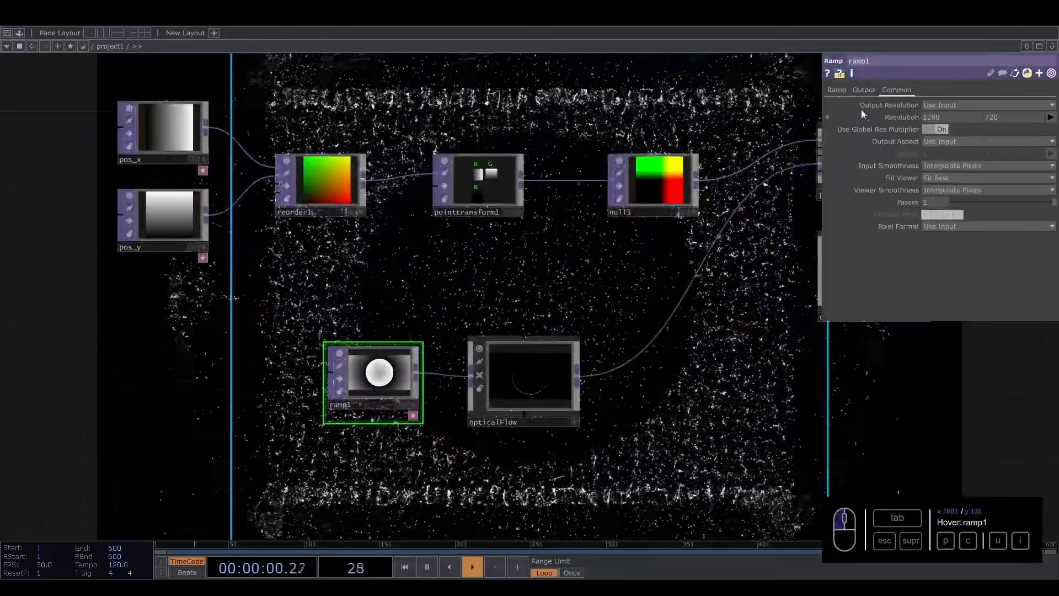
click(837, 90)
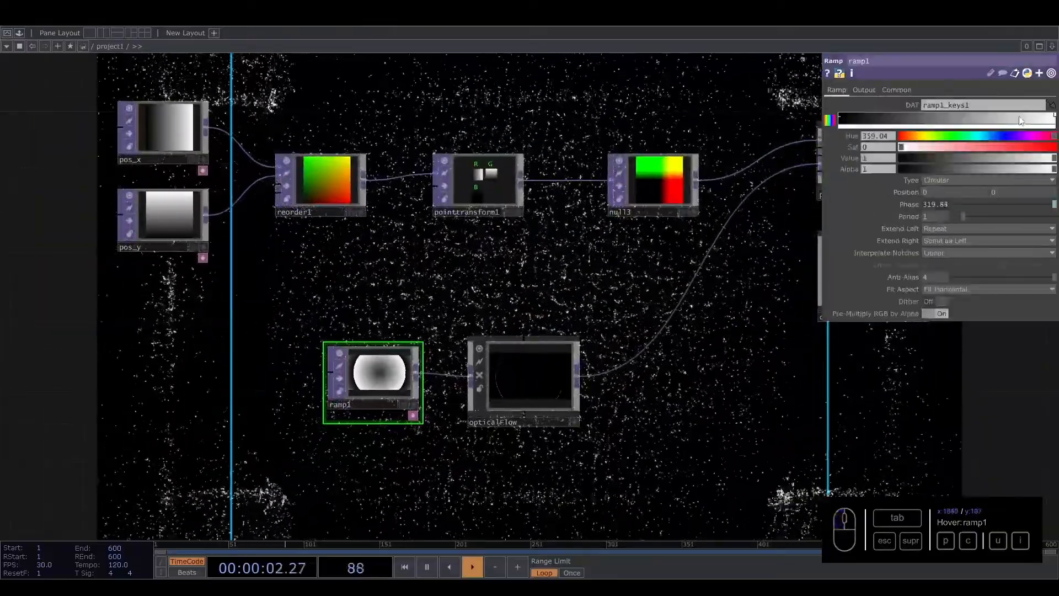
click(941, 229)
click(939, 231)
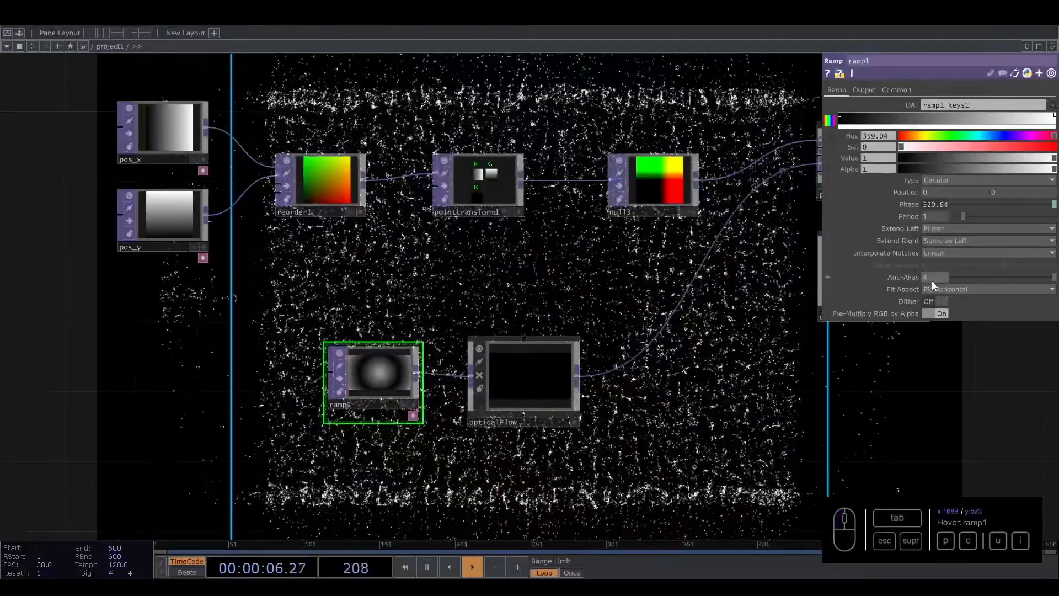
Step: Add a white key with value 1 just past the middle of ramp1's gradient and a black key with value 0 just before it
click(965, 120)
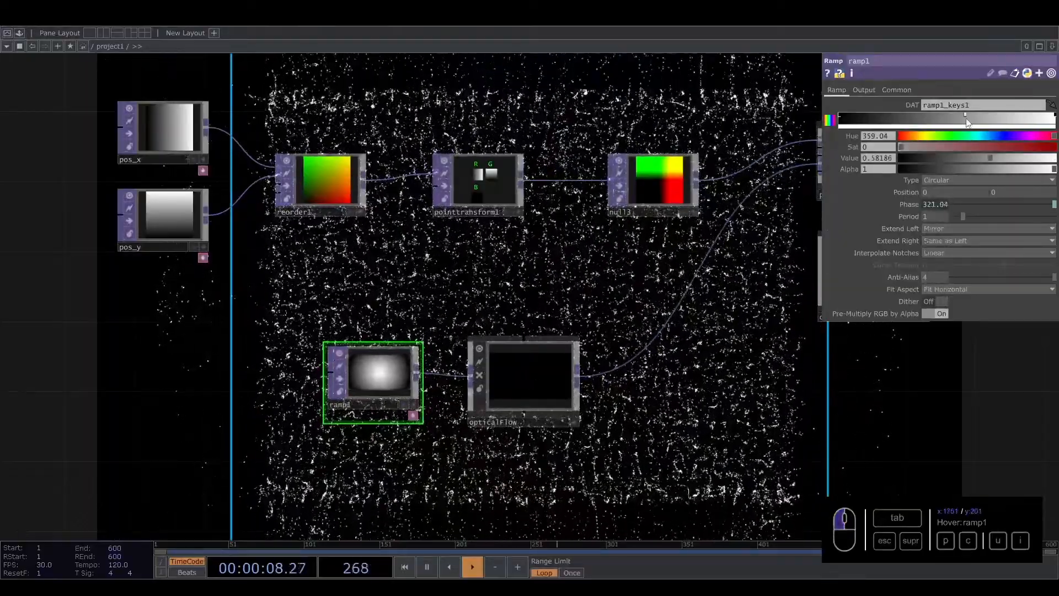
drag(991, 158, 1054, 158)
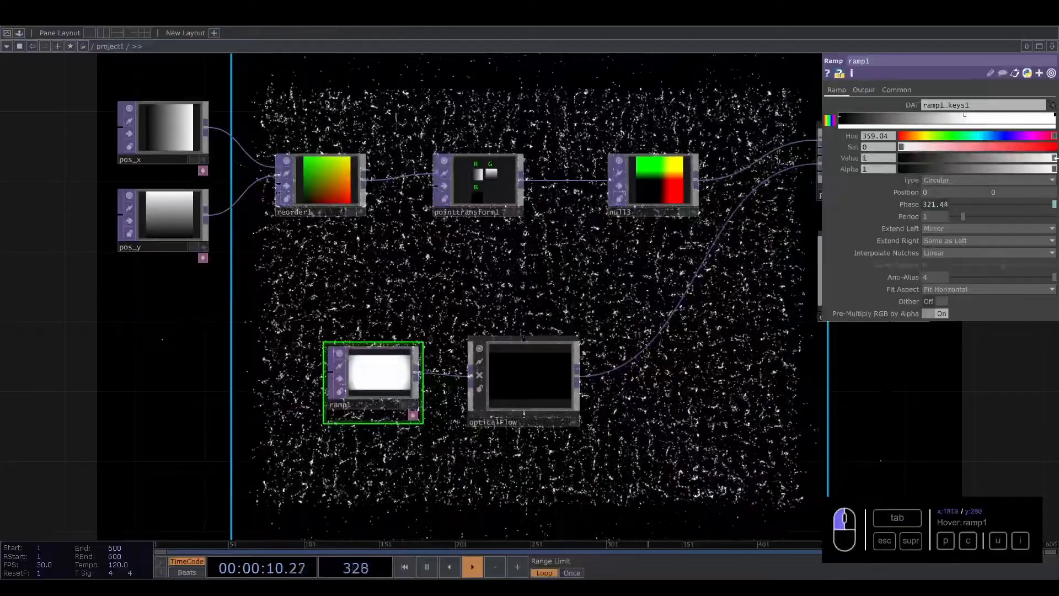
click(941, 118)
drag(982, 158, 813, 165)
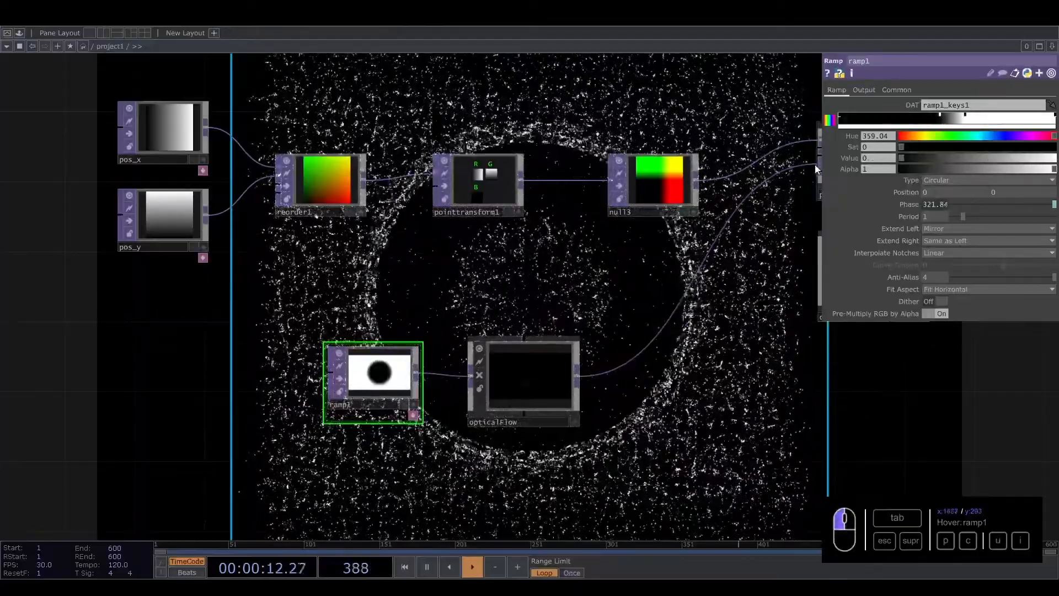
drag(578, 265, 575, 284)
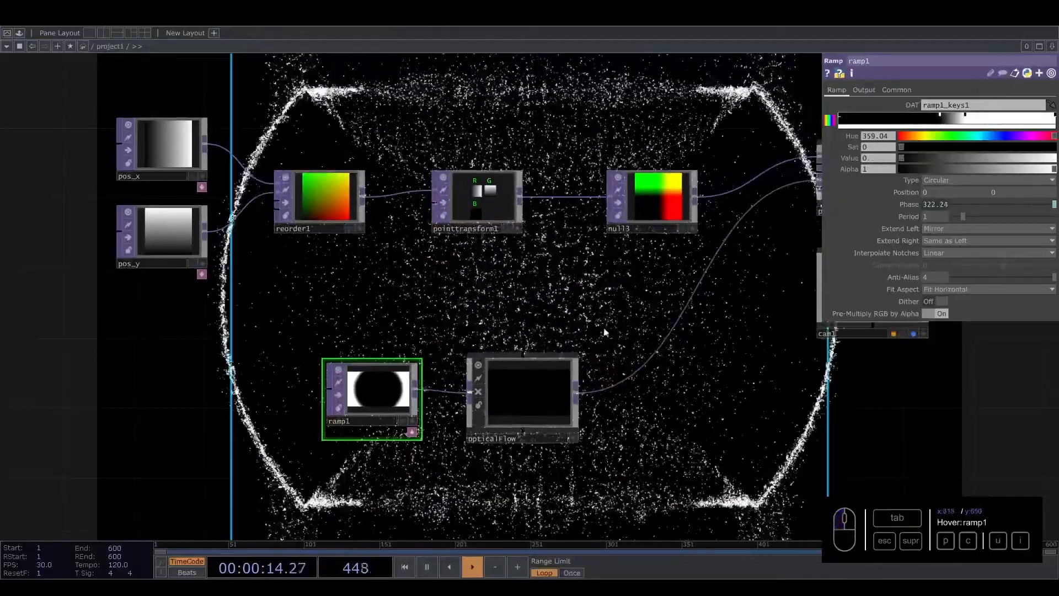
Step: Set ramp1's Extend Left to Repeat and its Period to 0.49
click(939, 229)
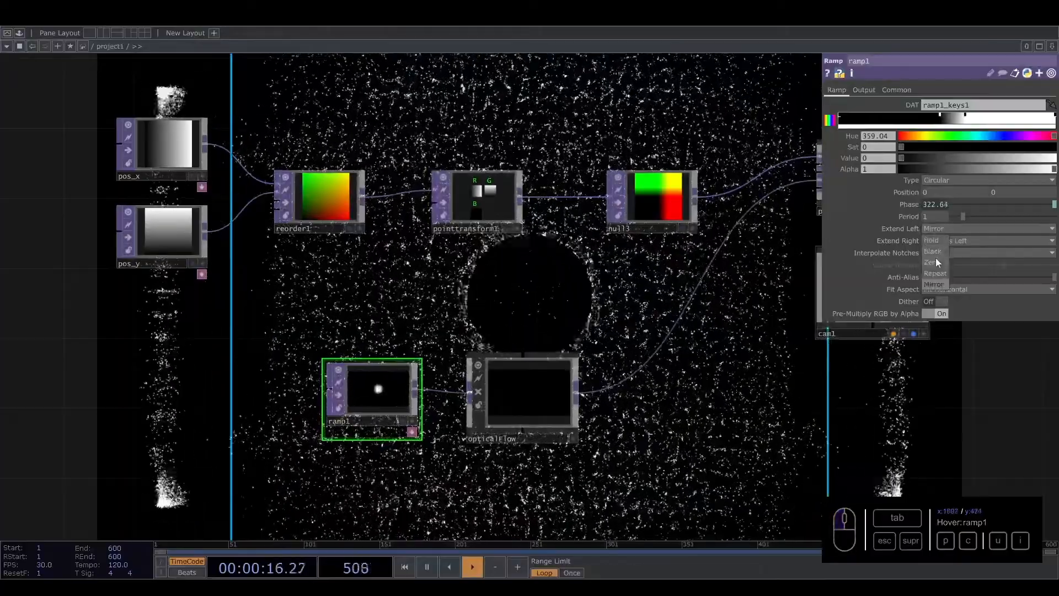
click(934, 273)
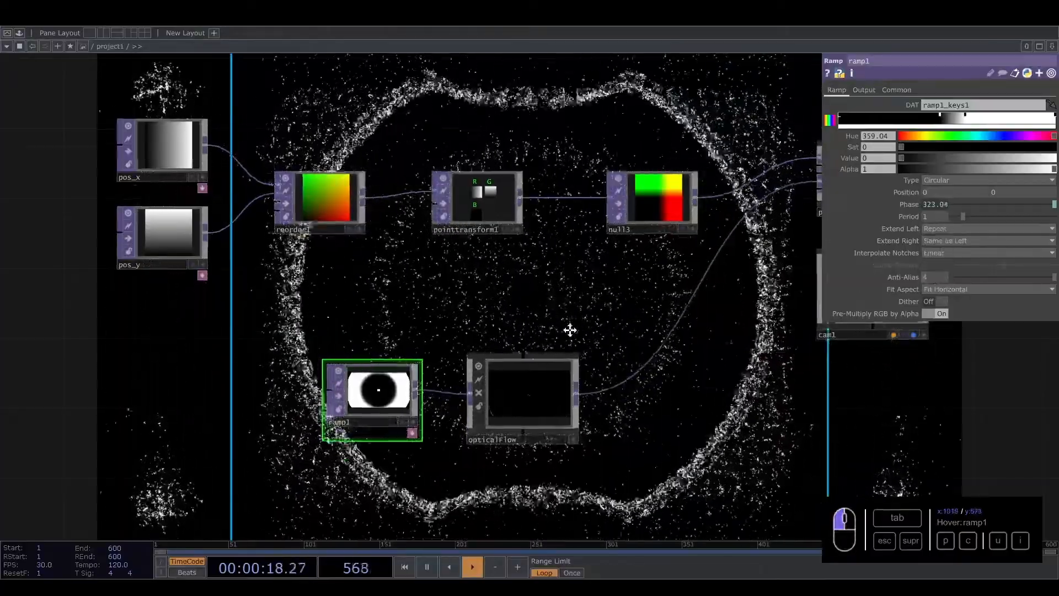
drag(659, 263, 683, 312)
drag(962, 216, 959, 217)
drag(615, 138, 380, 123)
drag(468, 142, 336, 281)
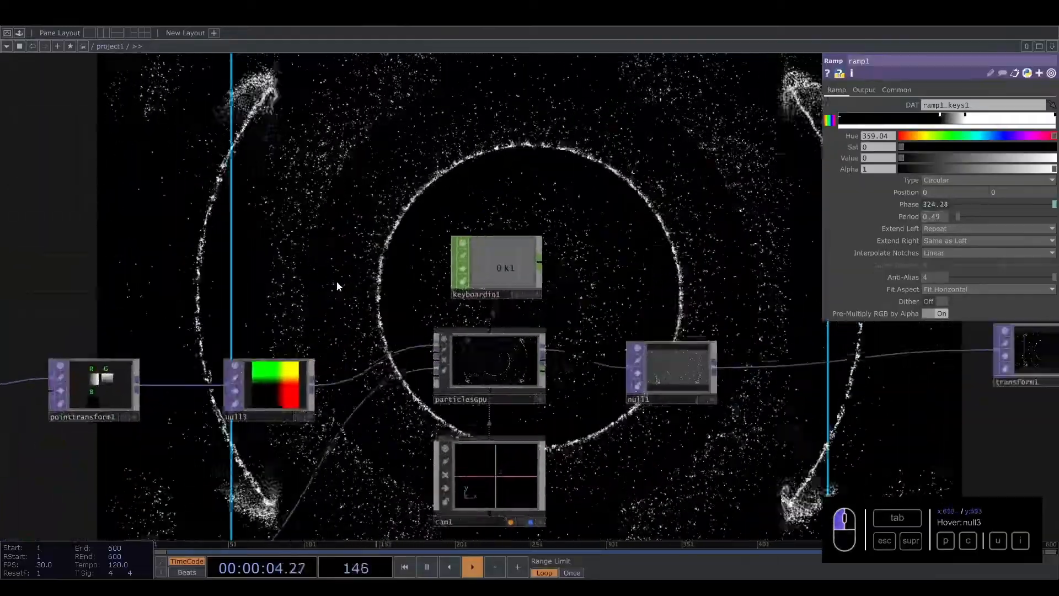
scroll(342, 281, down, 4)
drag(579, 220, 473, 227)
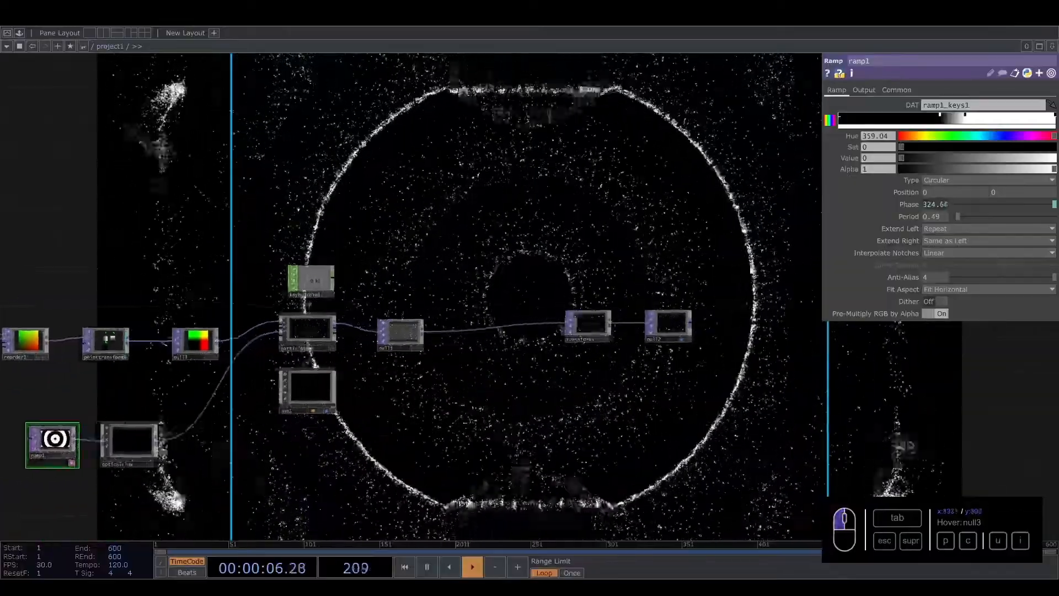
Step: Add a Feedback TOP branching off null1 and drive its Reset parameter from keyboardin1
right_drag(752, 265, 553, 352)
scroll(442, 320, up, 5)
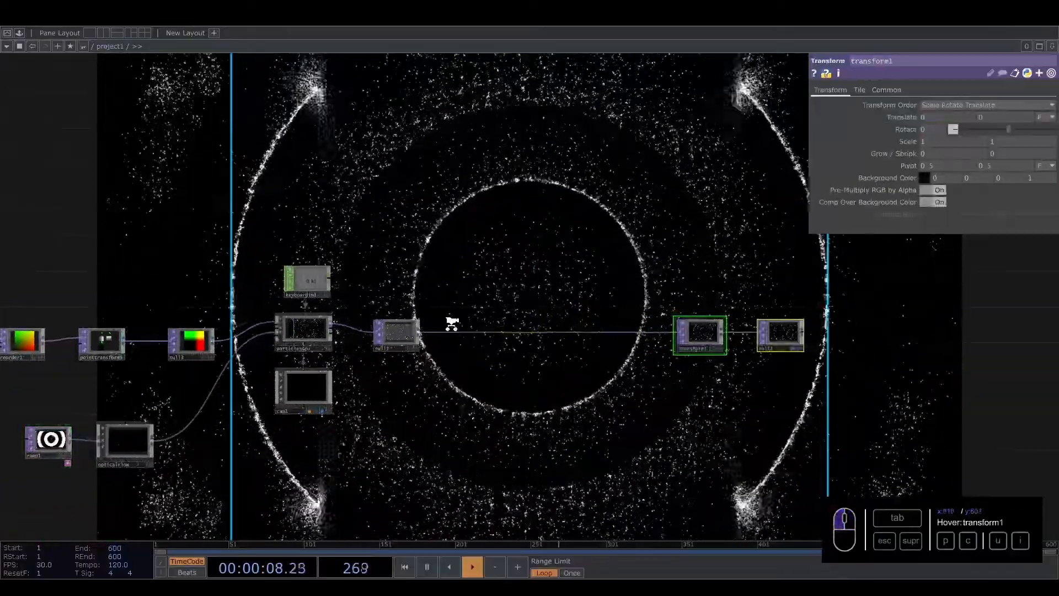
drag(434, 280, 444, 254)
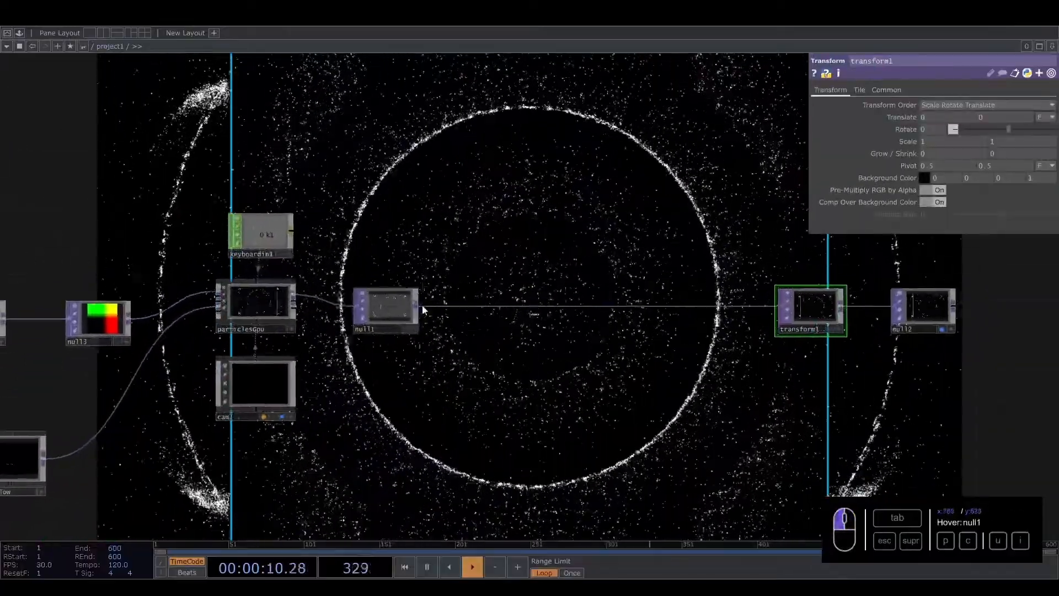
key(Tab)
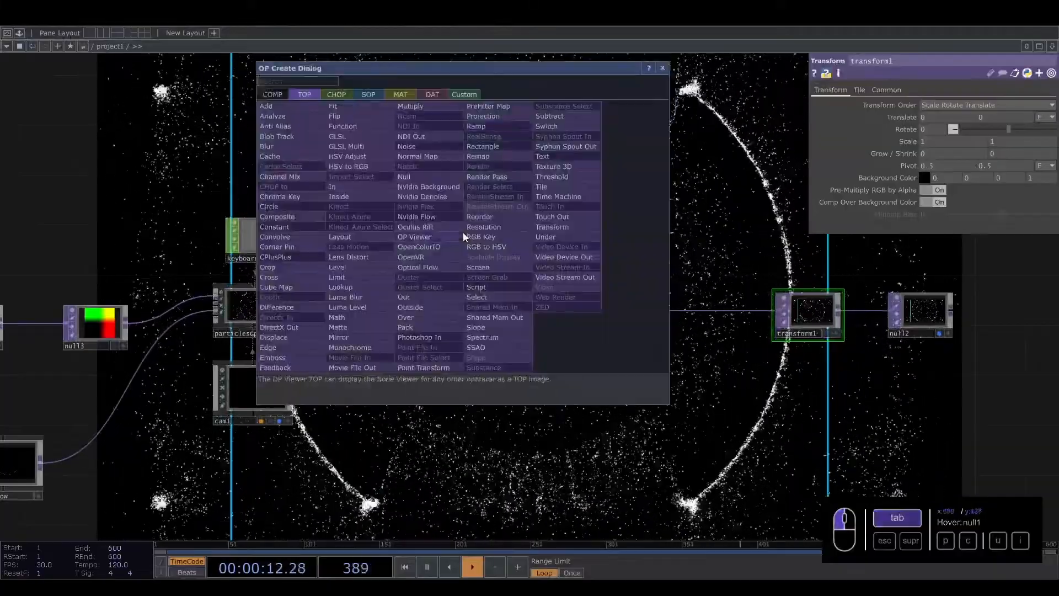
text(fe)
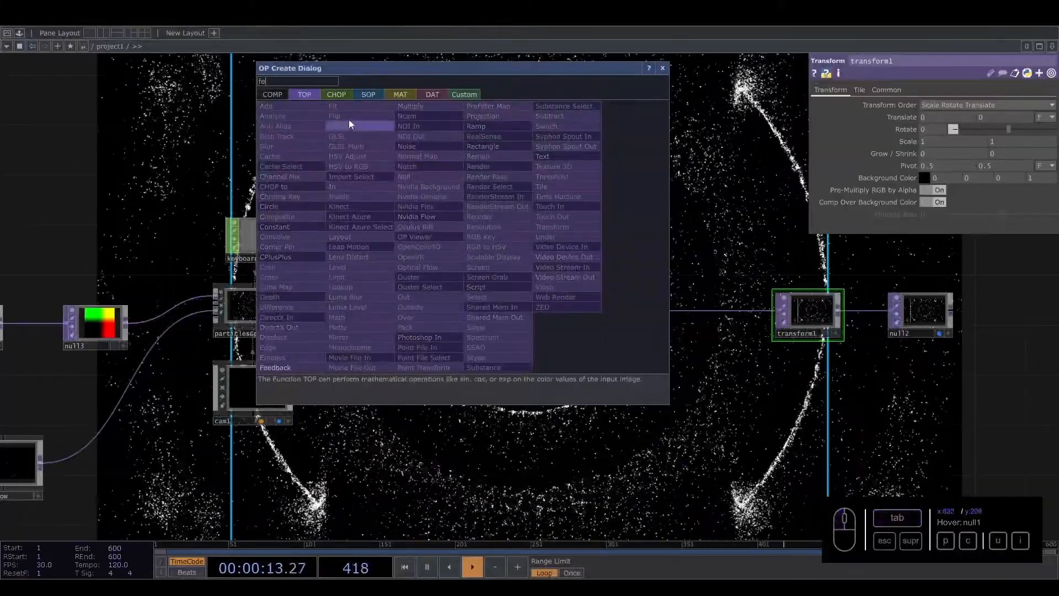
click(297, 369)
click(479, 228)
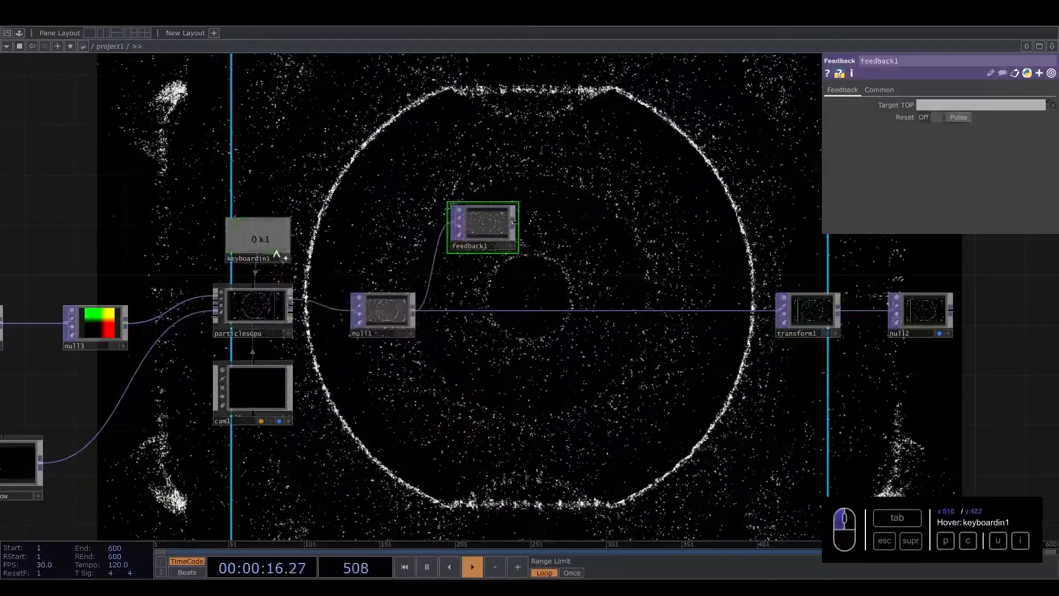
drag(926, 118, 927, 119)
click(934, 121)
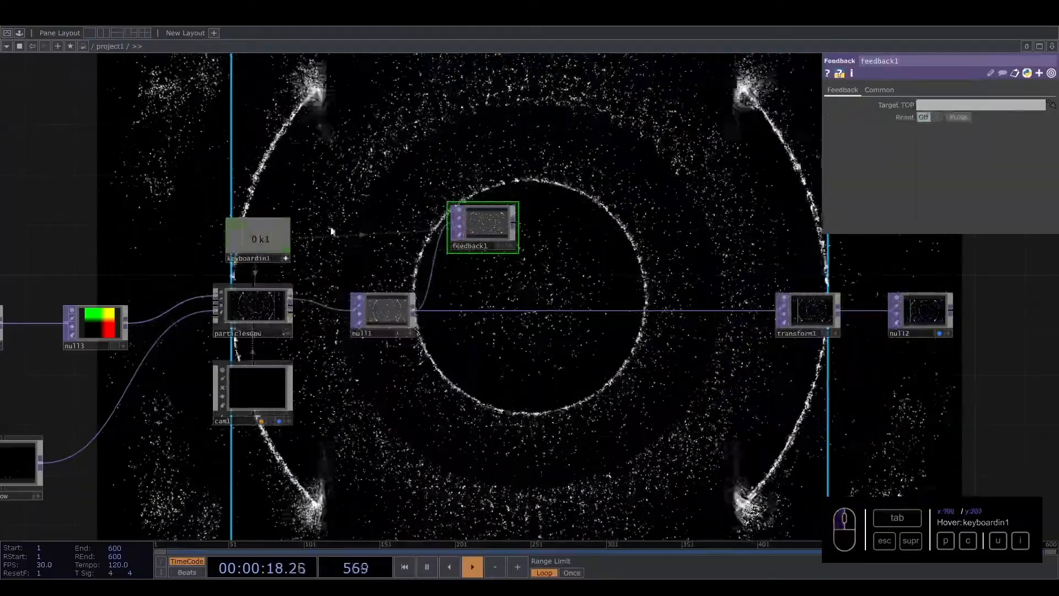
Step: Add a Transform TOP after feedback1
key(Tab)
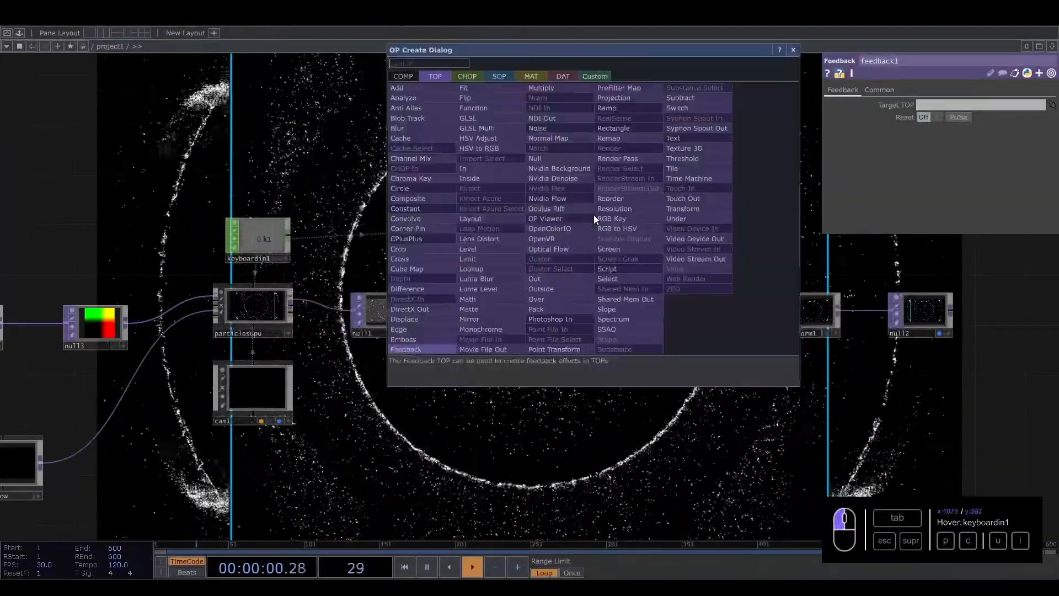
text(tra)
click(696, 209)
click(571, 225)
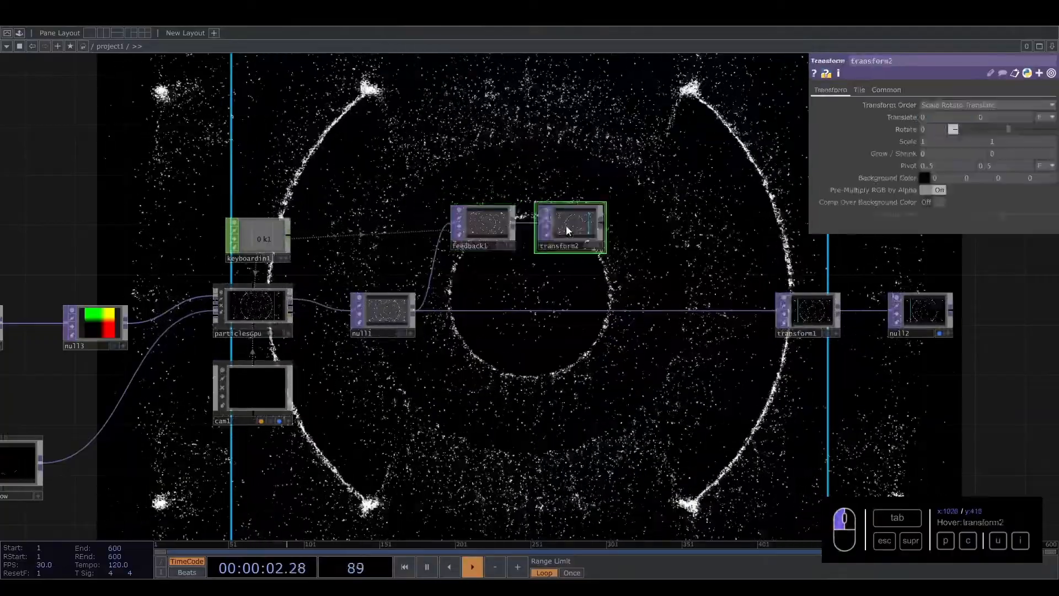
Step: Add a Level TOP after transform2 in the feedback branch
drag(629, 218, 581, 244)
text(leve)
click(494, 278)
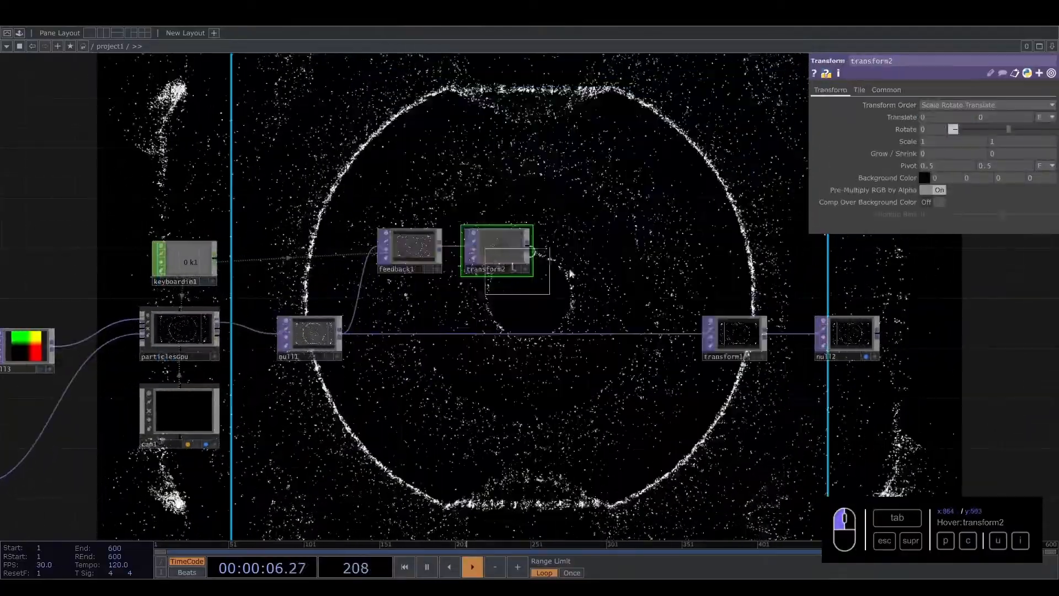
click(596, 248)
Step: Make room before transform1 and insert a Composite TOP on the wire between null1 and transform1
drag(733, 281, 618, 279)
right_drag(598, 297, 702, 364)
drag(620, 332, 758, 332)
right_click(585, 330)
click(599, 317)
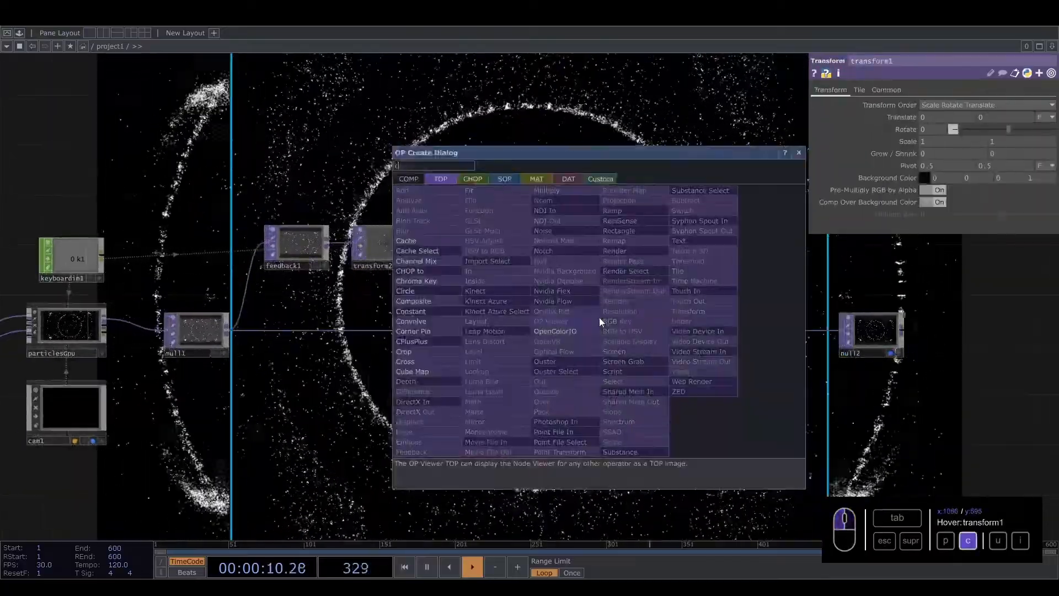
text(com)
click(444, 309)
click(612, 320)
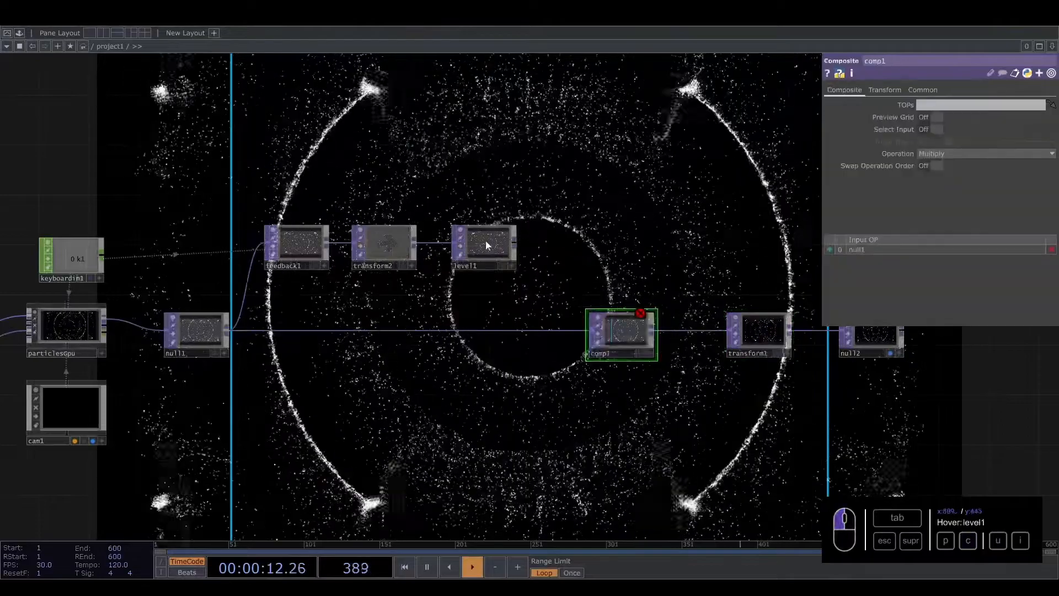
Step: Connect level1 to comp1's second input and lower level1's Opacity slightly in its Post settings
click(461, 257)
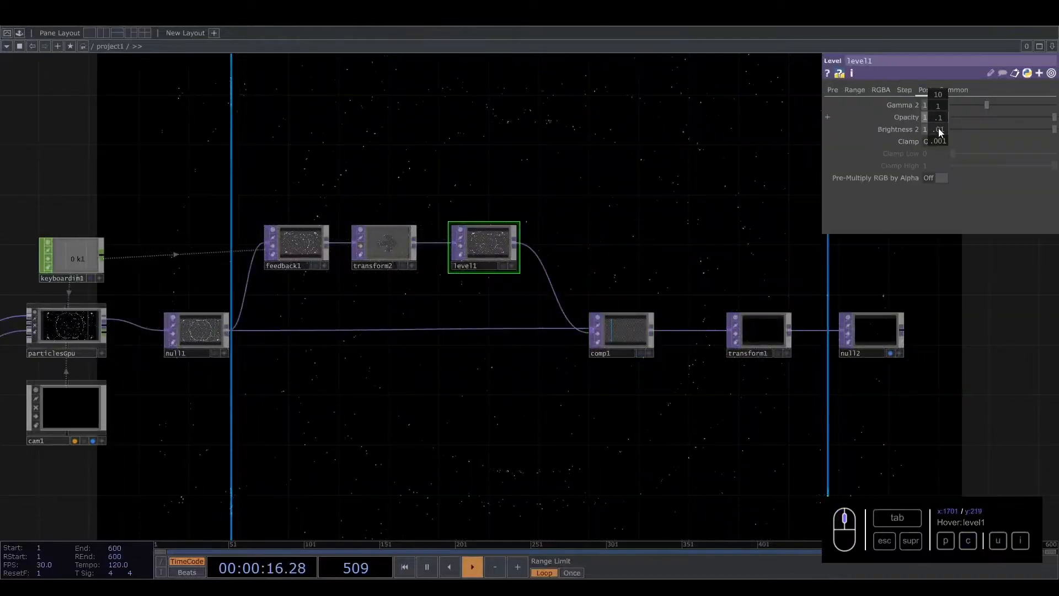
middle_drag(938, 132, 906, 132)
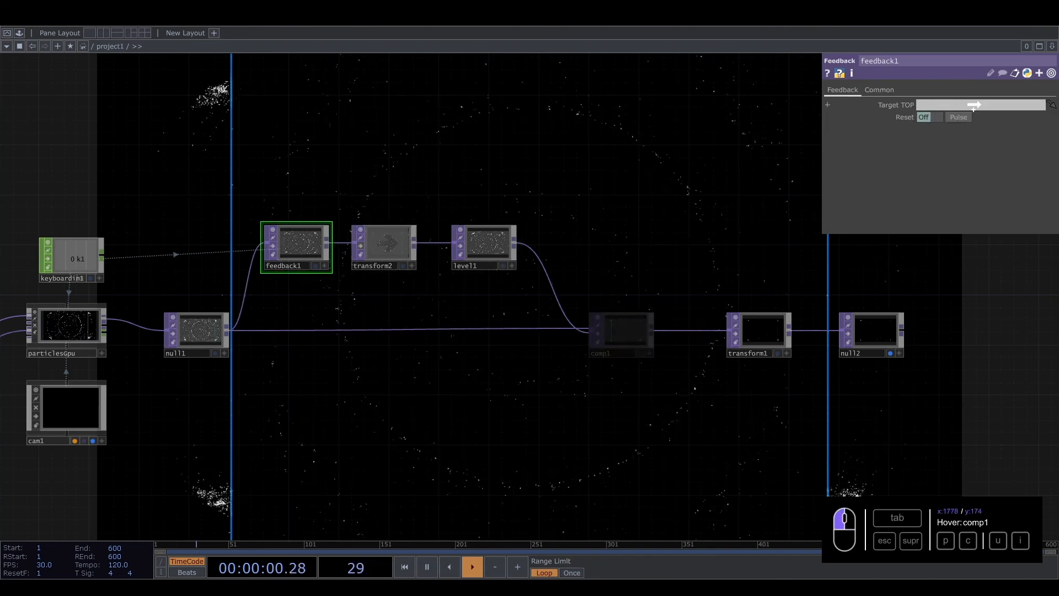
Step: Set feedback1's Target TOP to comp1 and change comp1's Operation to Maximum
click(963, 154)
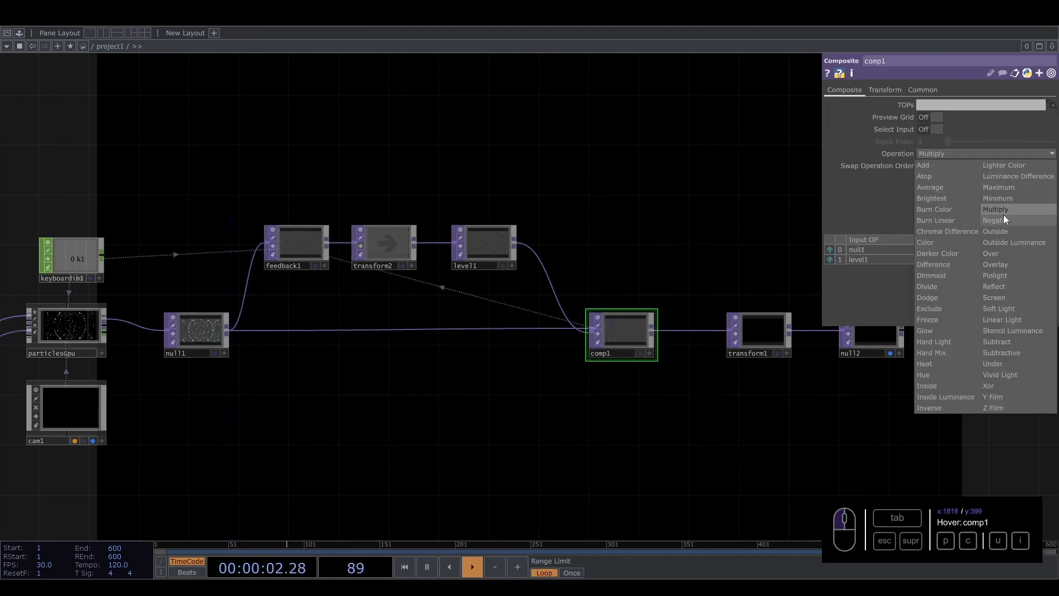
click(1008, 188)
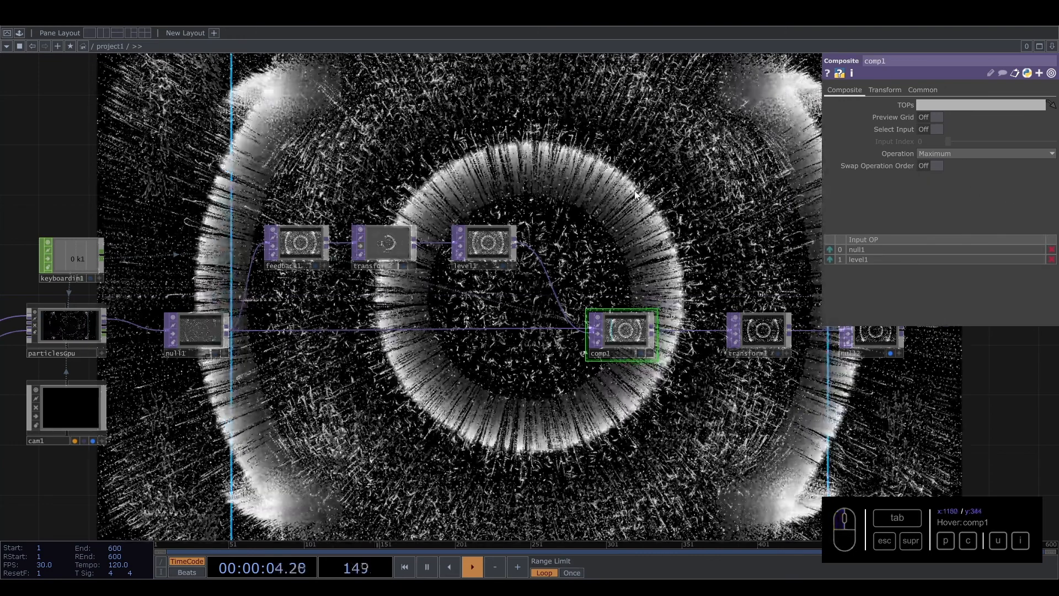
Step: Set level1's Opacity to 0.832 to shorten the particle trails
drag(449, 172, 478, 215)
click(513, 286)
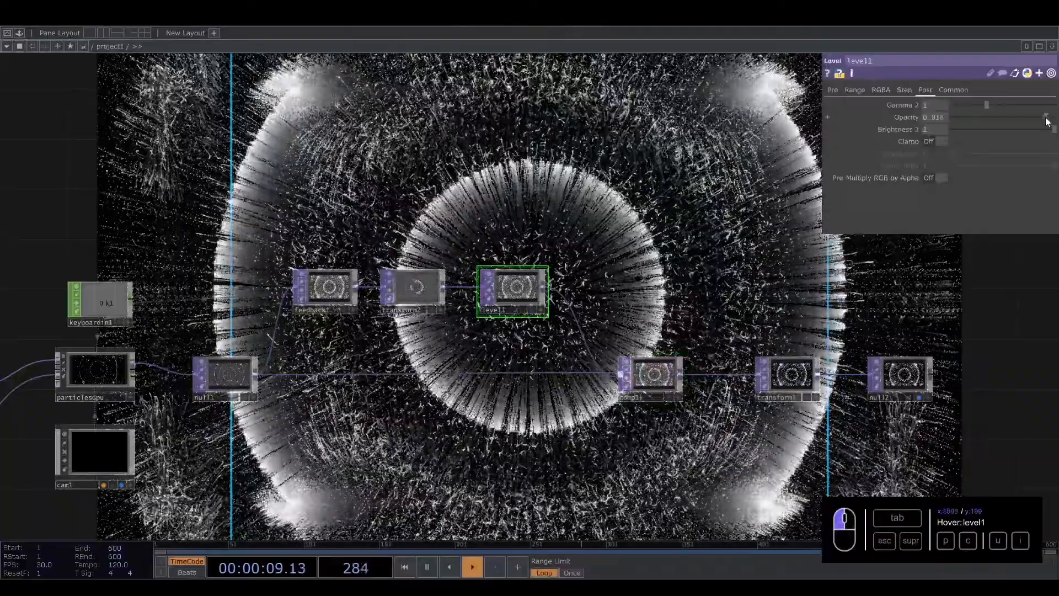
drag(1047, 121, 1039, 124)
Step: Turn off Display Bounds in the main ParticlesGPU settings of particlesGpu
drag(355, 231, 659, 199)
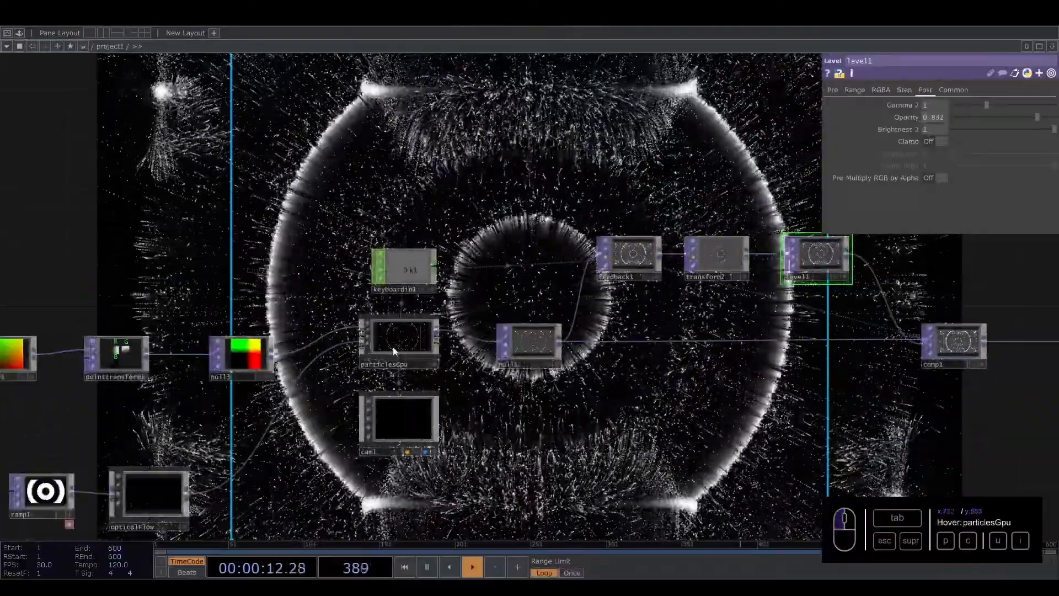
click(394, 349)
click(795, 105)
click(909, 291)
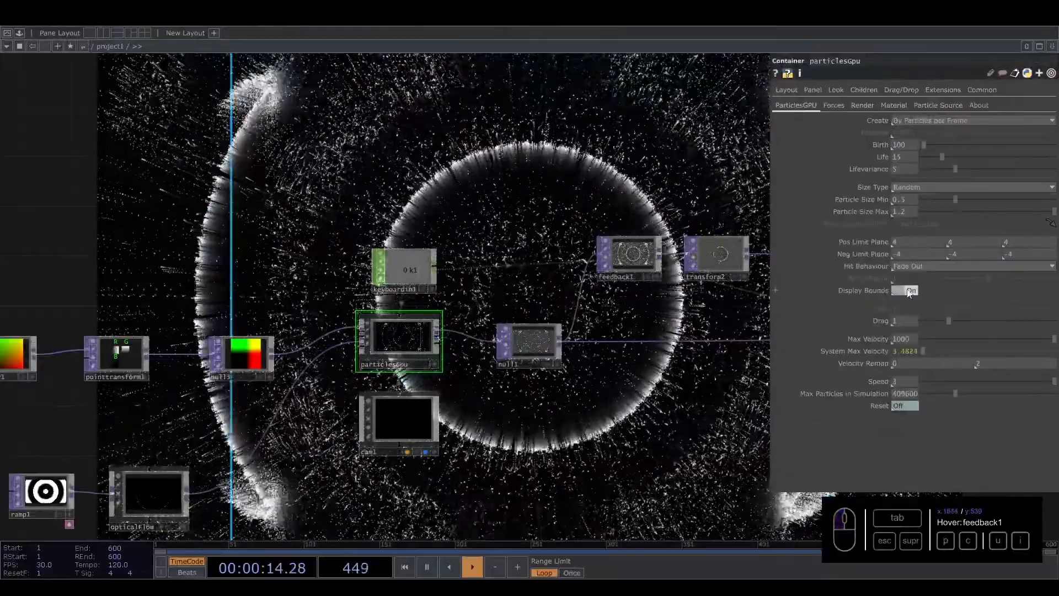
click(909, 291)
Step: Try adjusting the Scale of transform2 inside the feedback loop
drag(517, 171, 483, 226)
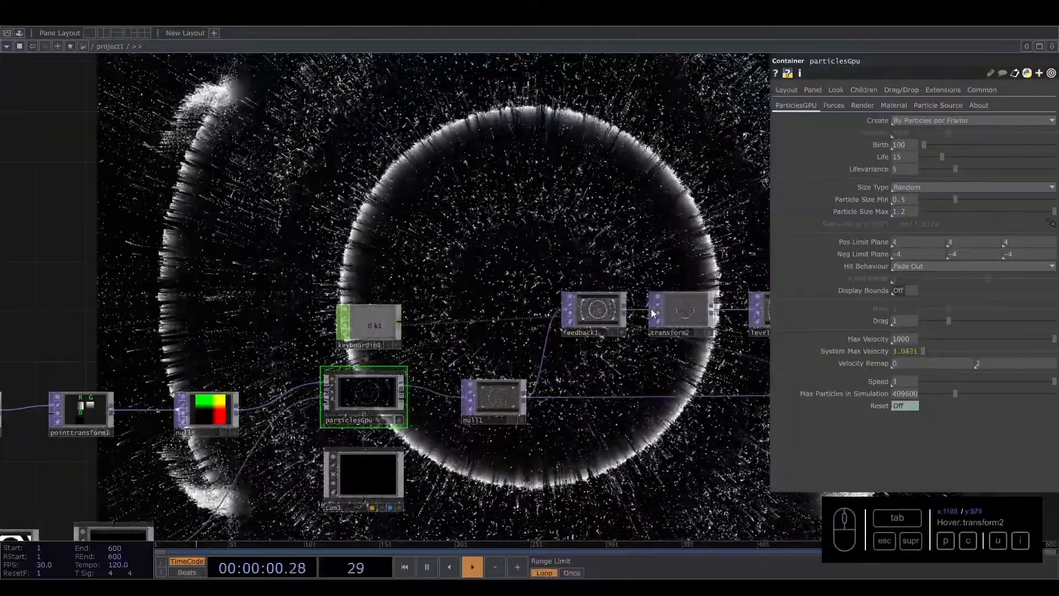
click(657, 309)
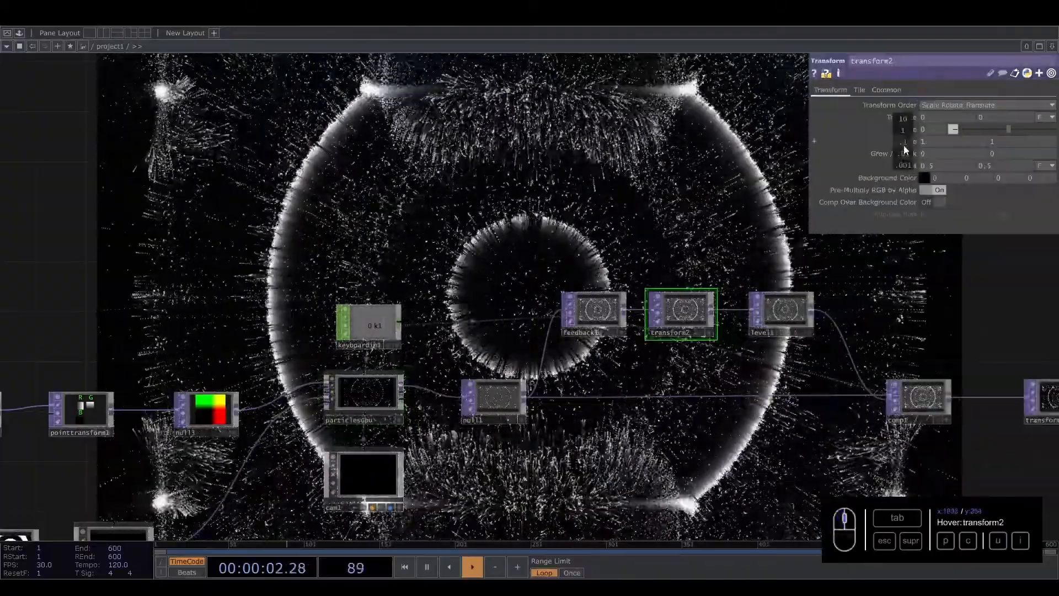
middle_drag(902, 142, 930, 127)
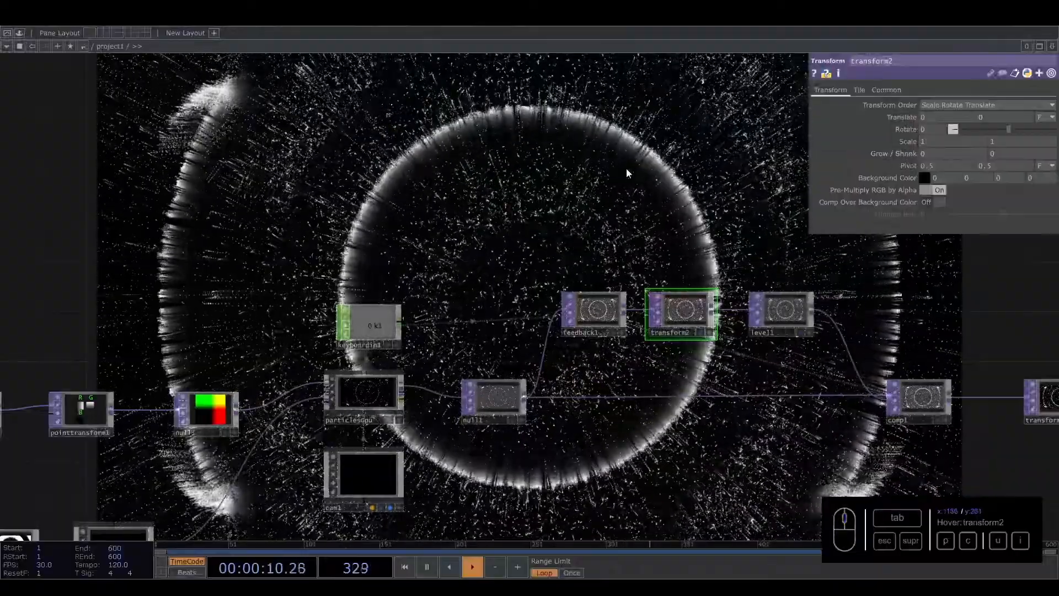
Step: Make room after transform2 and insert a Blur TOP on the wire between transform2 and level1
drag(714, 283, 529, 280)
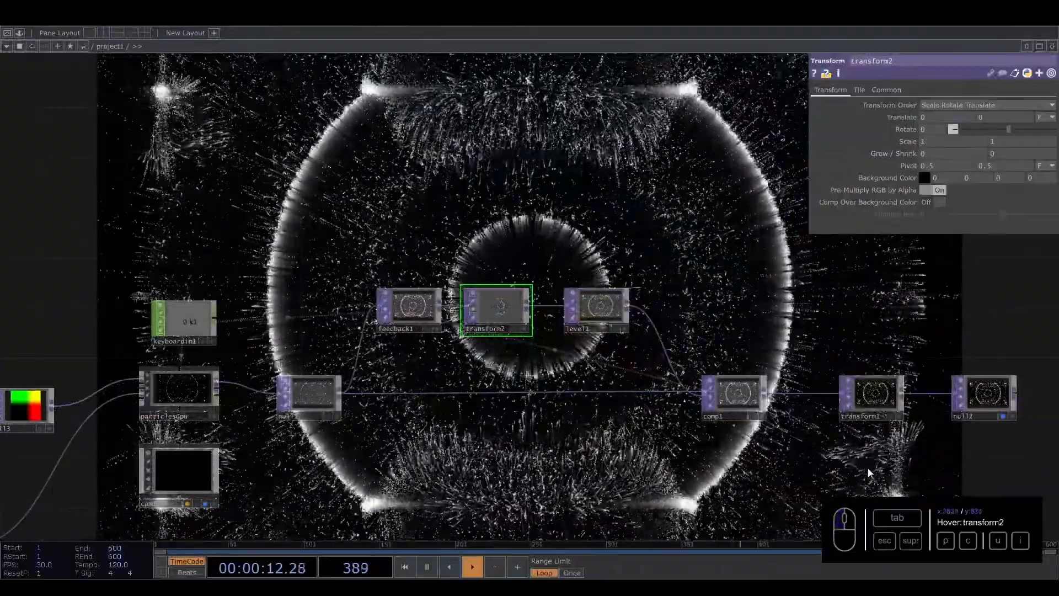
drag(825, 448, 710, 444)
right_drag(951, 448, 478, 276)
drag(476, 293, 617, 301)
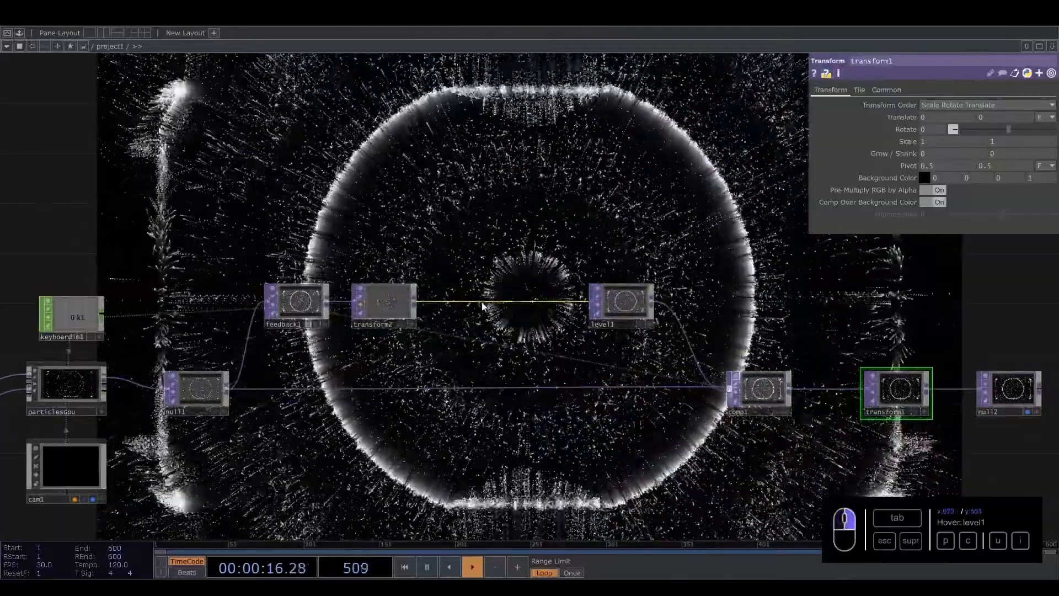
click(498, 291)
text(blu)
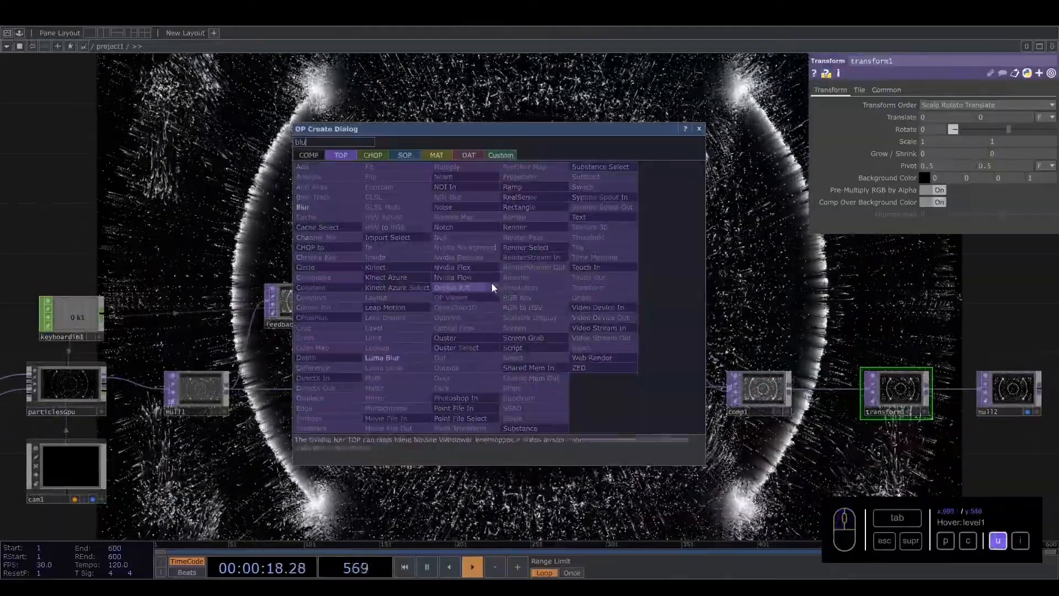
click(298, 219)
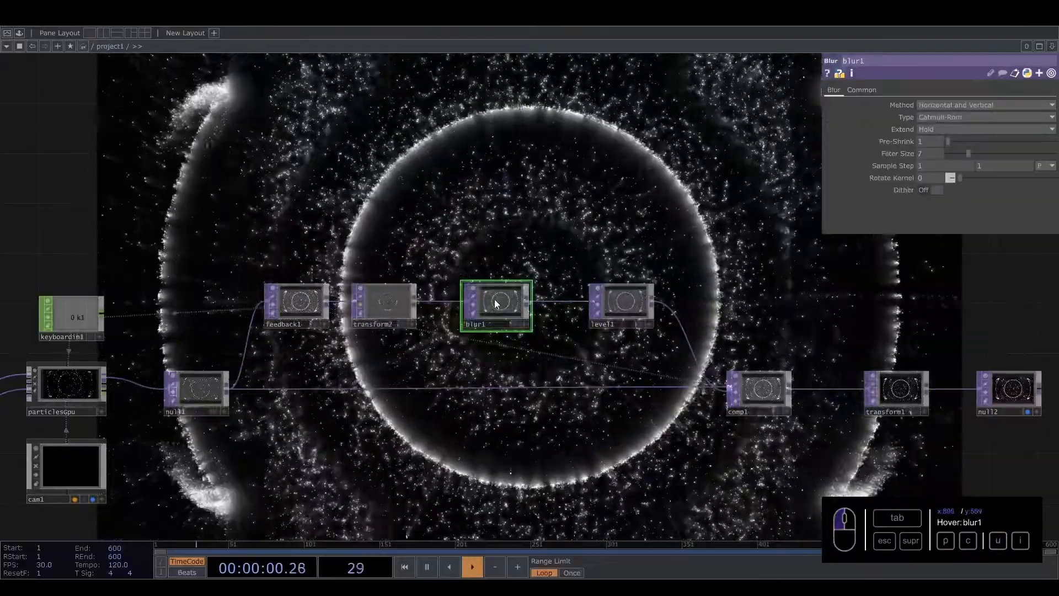
Step: Try a Filter Size of 16 on blur1, and settle on a Filter Size of 3
drag(524, 206, 543, 258)
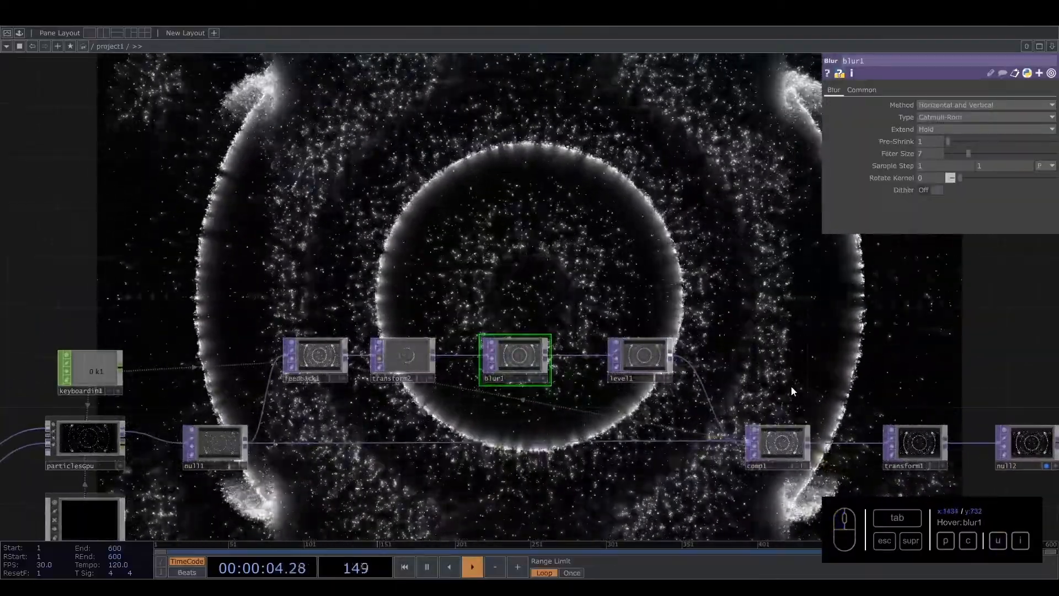
click(491, 362)
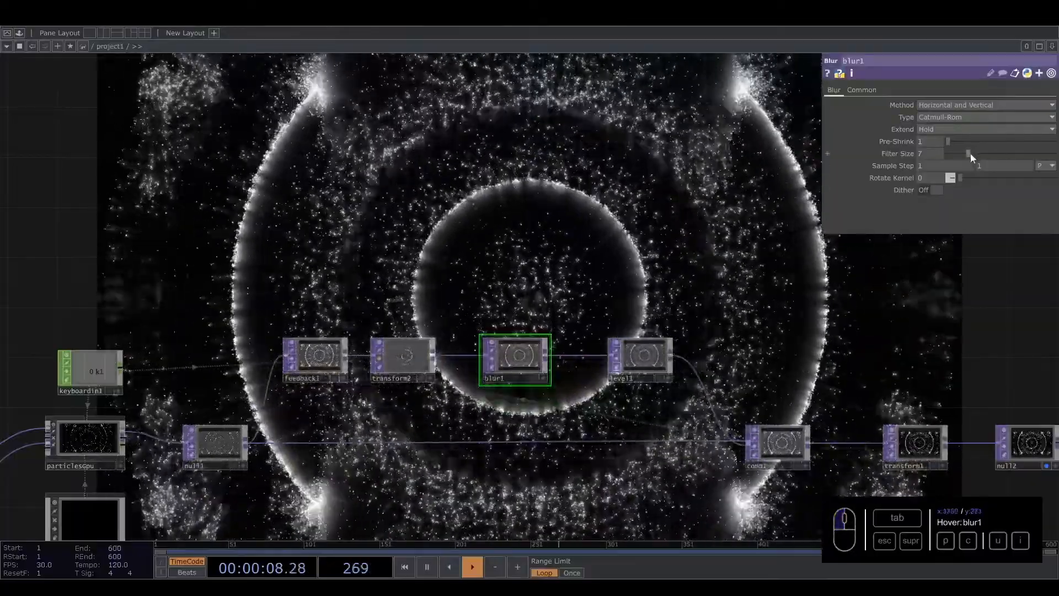
drag(1012, 160, 1000, 160)
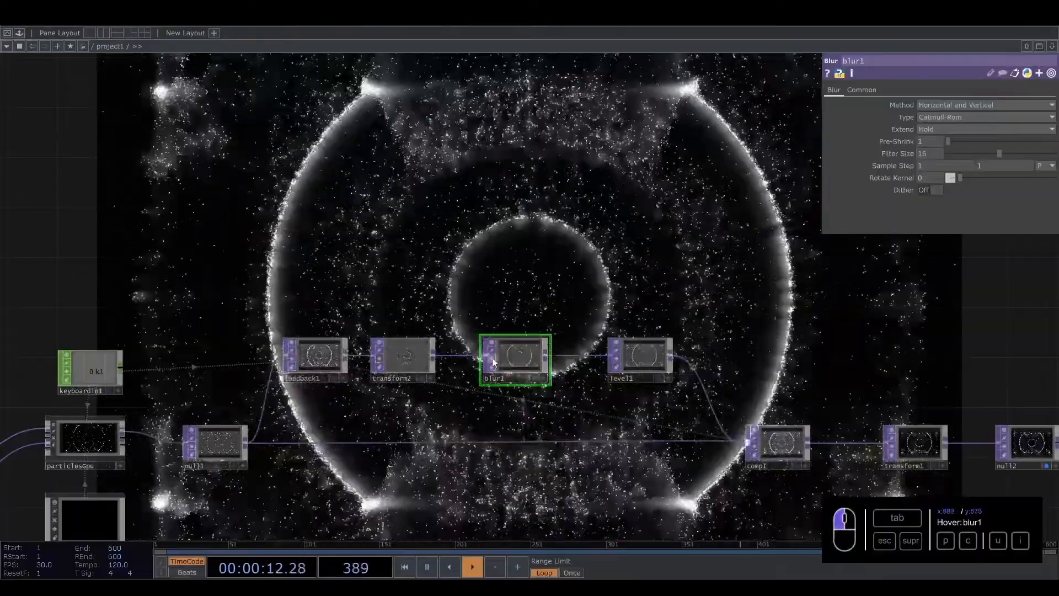
drag(1000, 153, 952, 153)
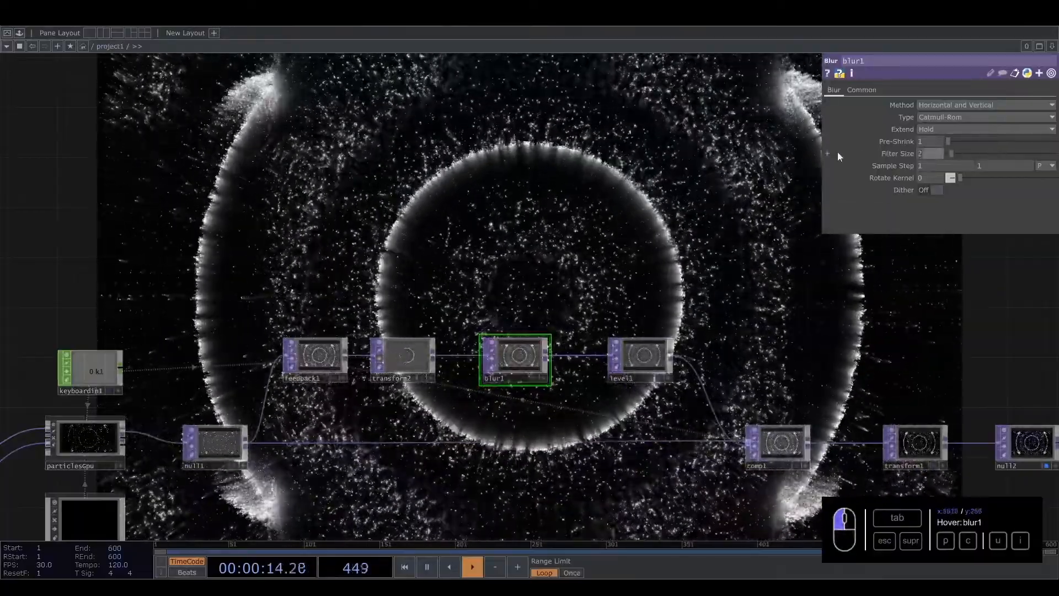
Step: Turn on Display Bounds for particlesGpu
drag(485, 283, 655, 291)
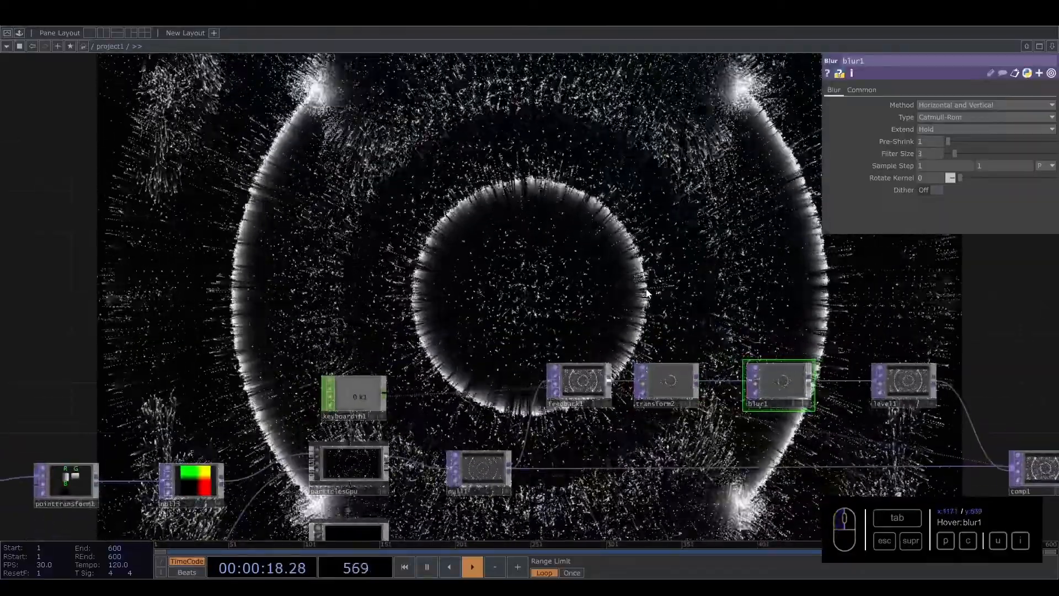
drag(646, 248, 671, 149)
drag(312, 383, 459, 298)
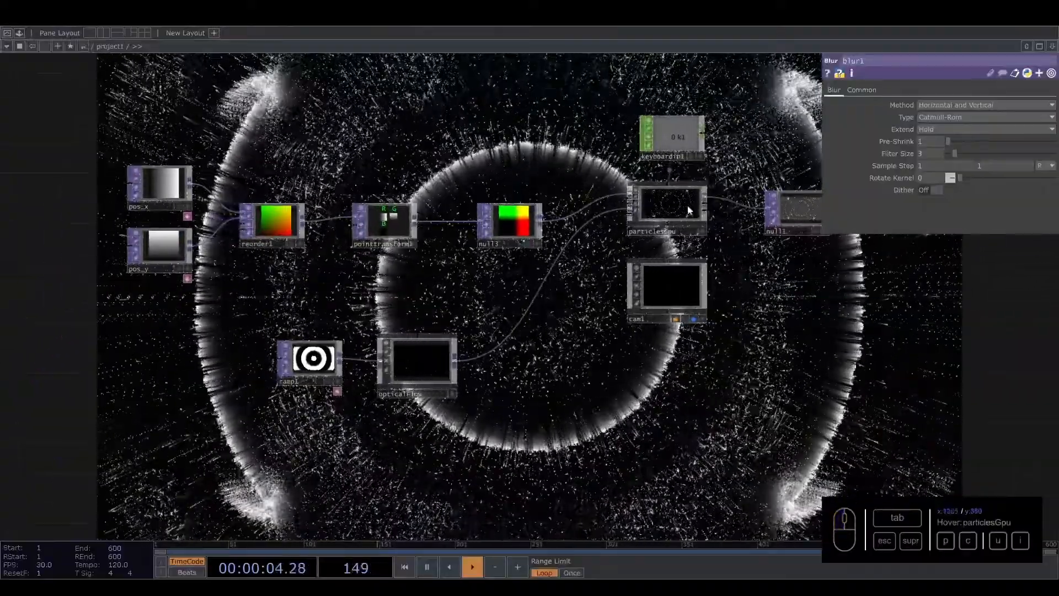
click(672, 197)
click(906, 290)
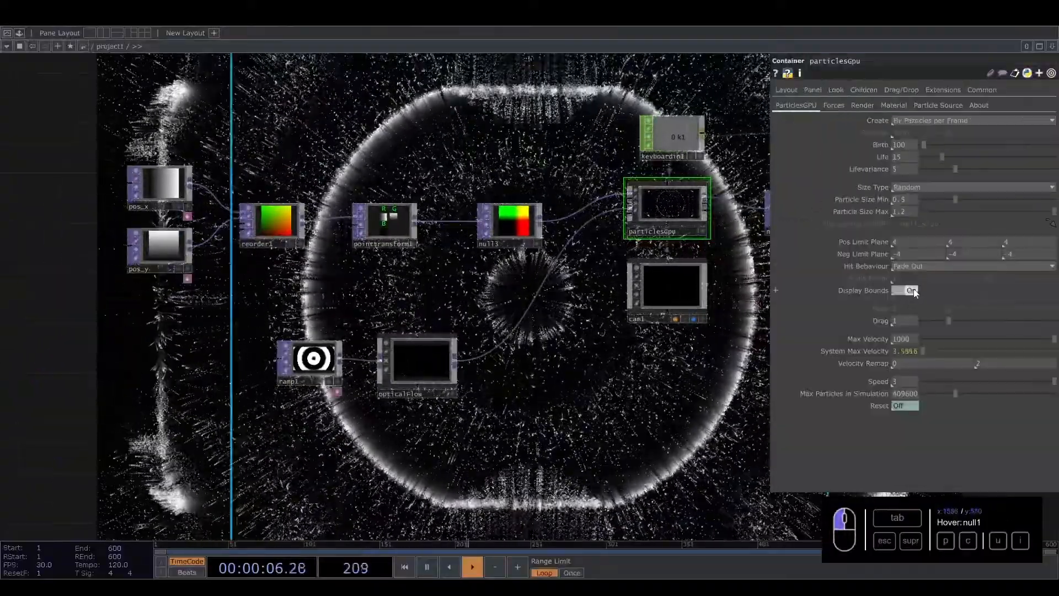
Step: Set the first Neg Limit Plane value of particlesGpu to -6 and the first Pos Limit Plane value to 6
drag(599, 379, 415, 383)
scroll(525, 332, down, 3)
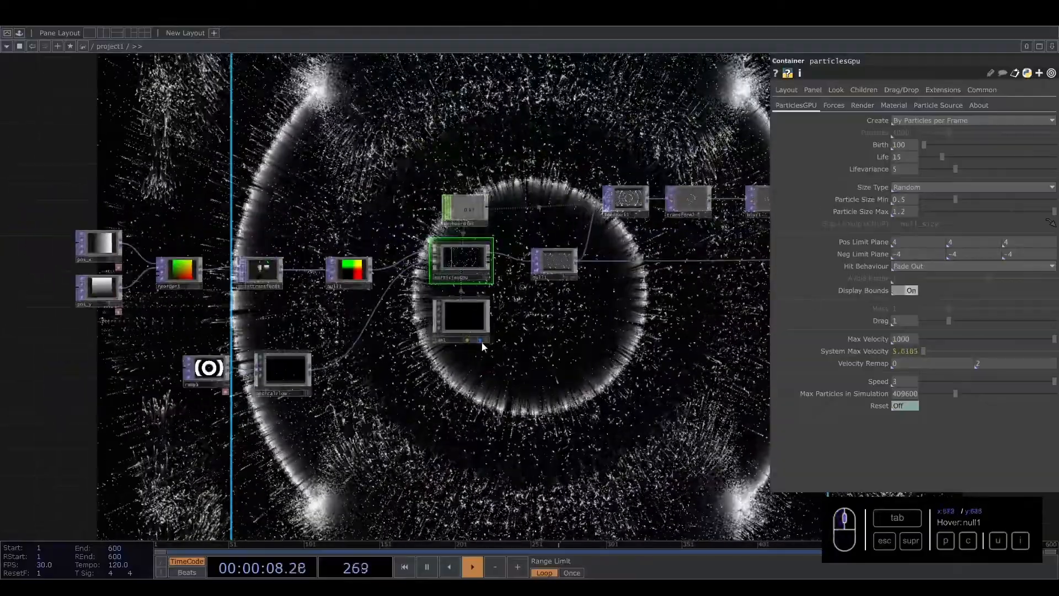
drag(604, 365, 612, 400)
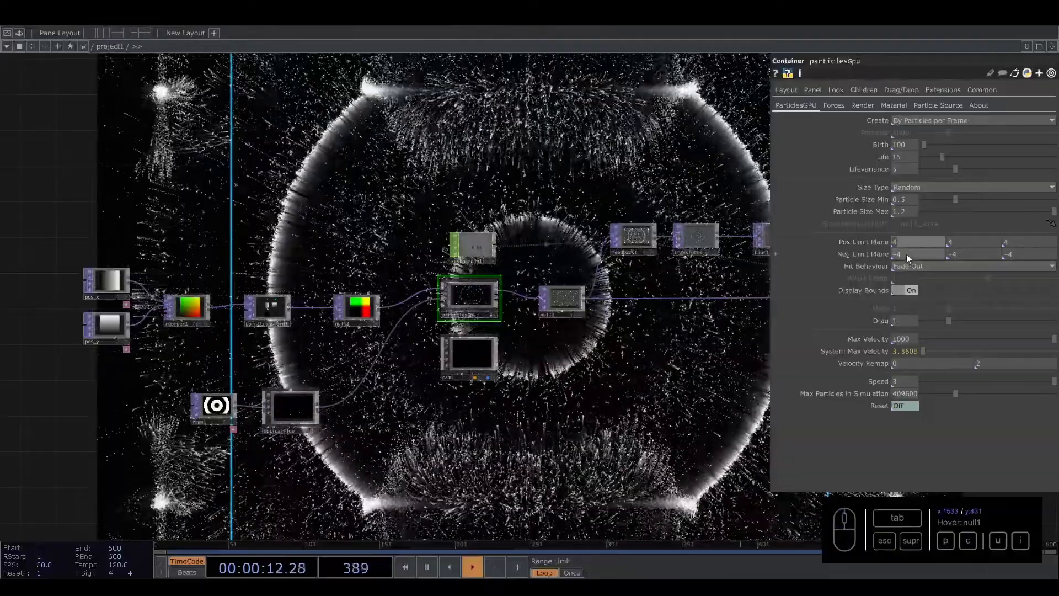
click(901, 253)
text(-6)
click(898, 240)
text(6)
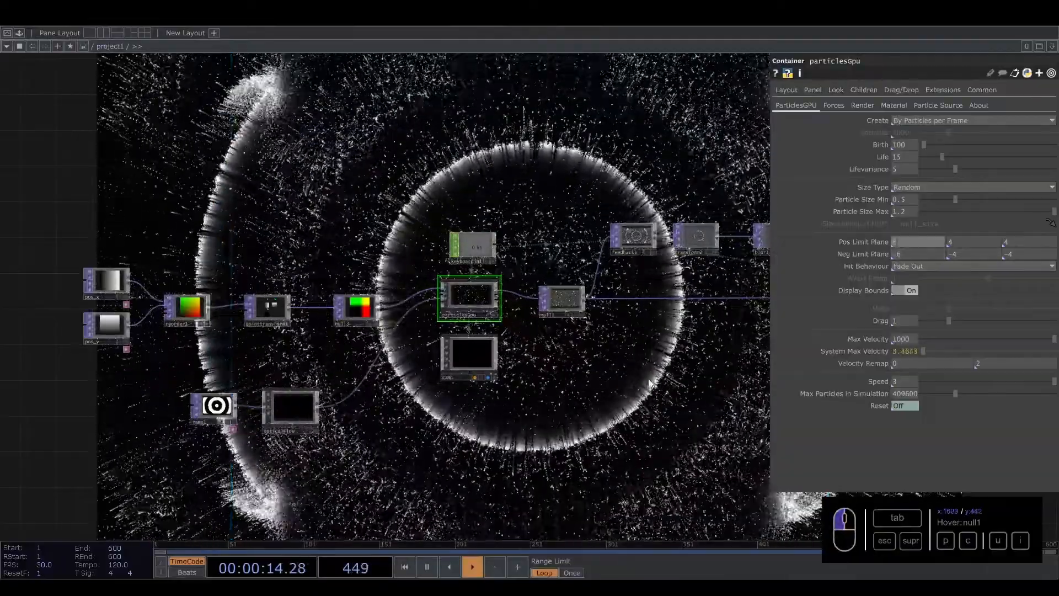
Step: Add a Noise TOP just below ramp1, next to opticalFlow
drag(638, 371, 497, 417)
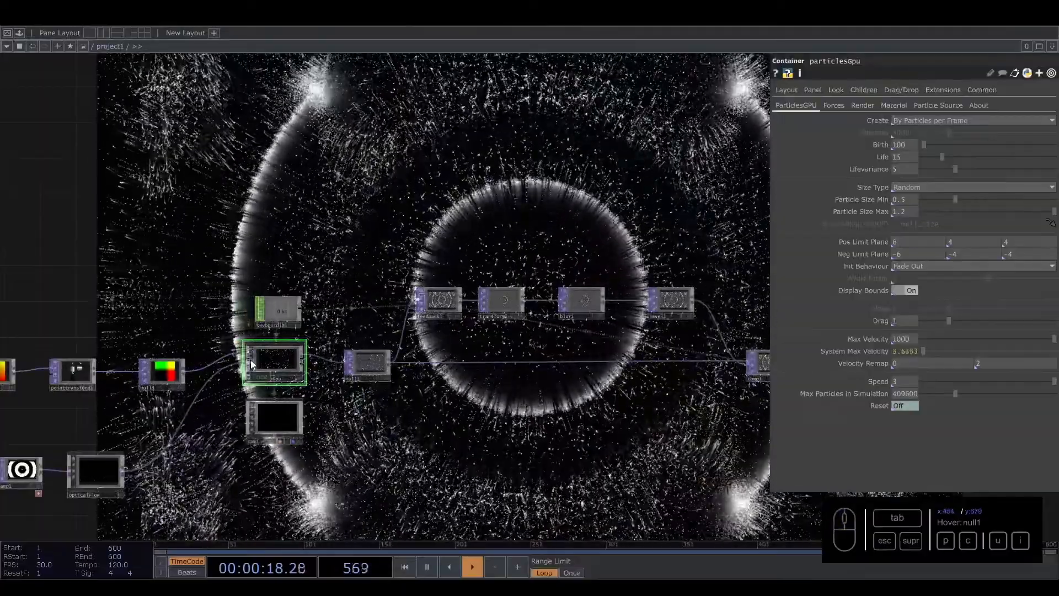
drag(528, 192, 845, 115)
drag(309, 435, 358, 385)
scroll(357, 385, up, 4)
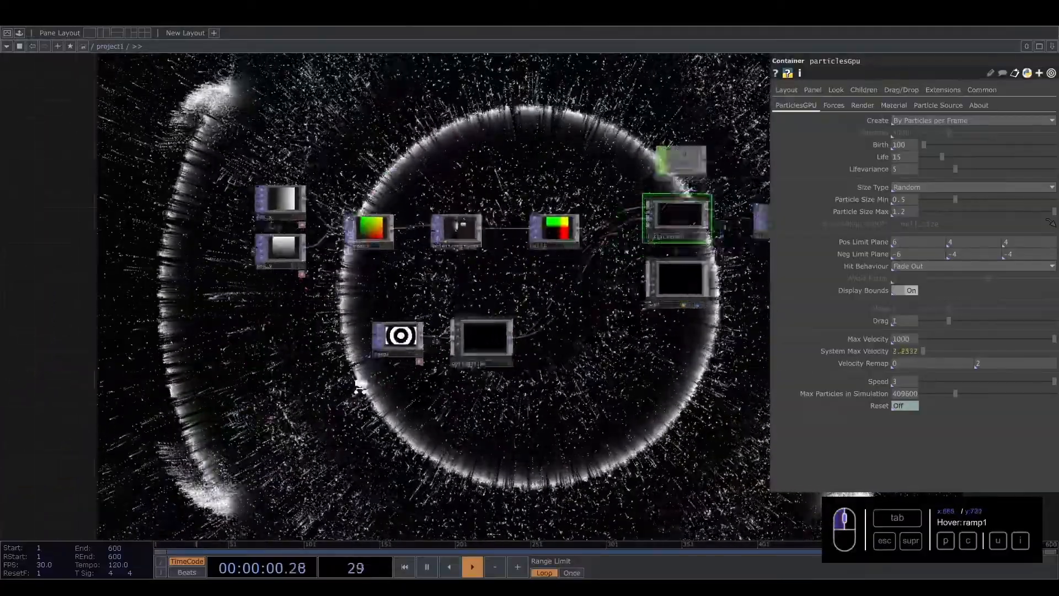
key(Tab)
text(noise)
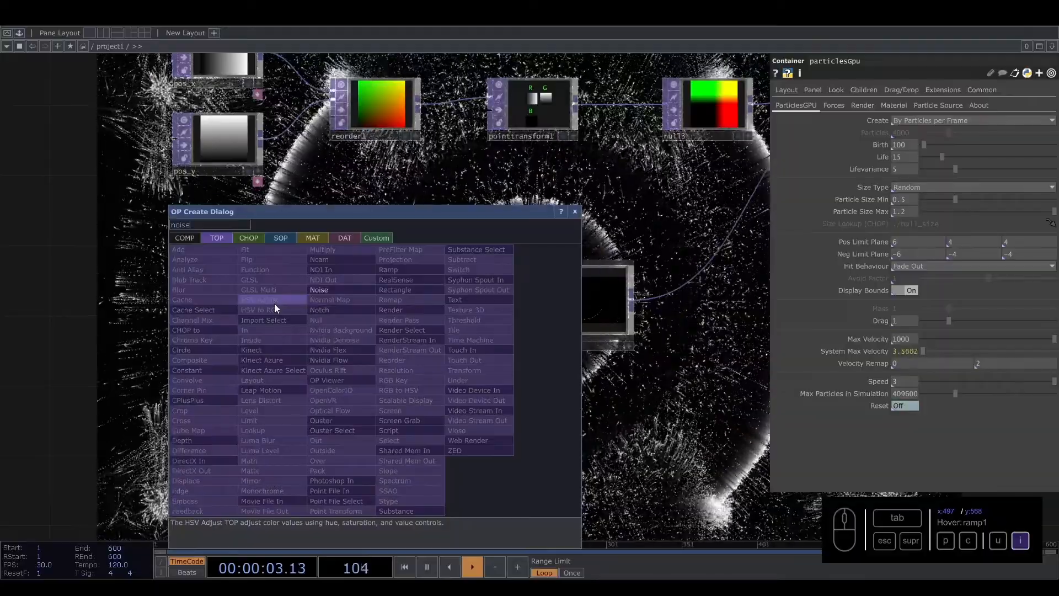
click(320, 290)
click(427, 386)
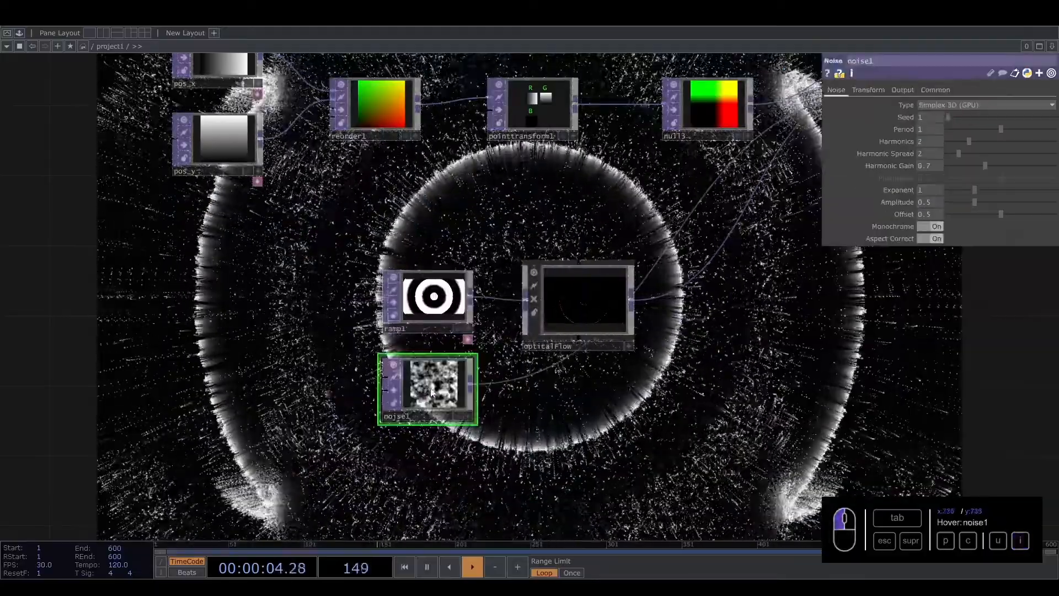
Step: Disconnect the noise1 and opticalFlow wires running into particlesGpu, and reconnect opticalFlow to its optical flow input
right_click(690, 204)
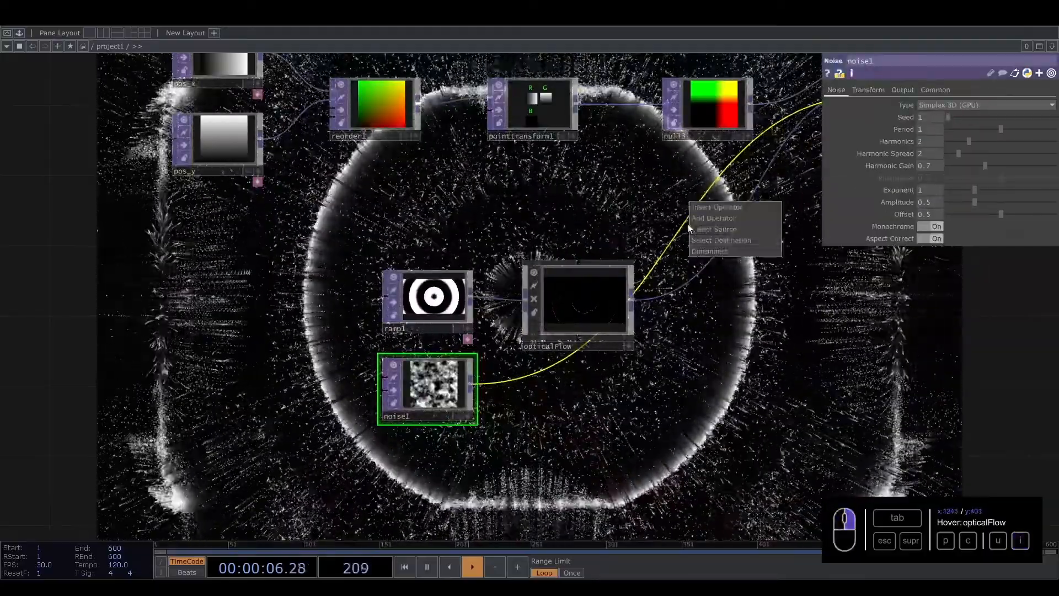
click(721, 251)
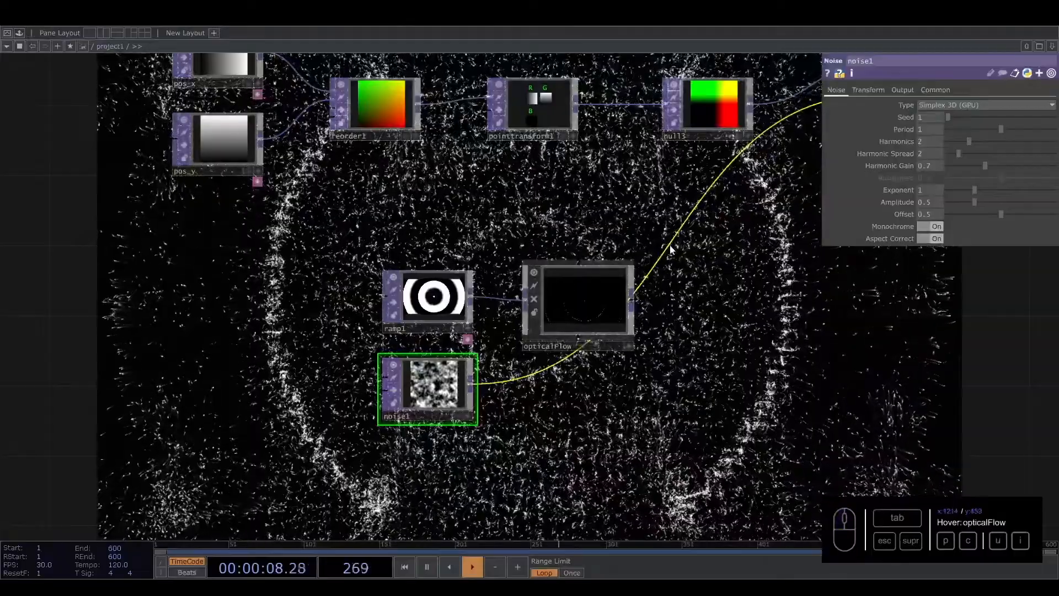
right_click(673, 228)
click(691, 277)
drag(640, 289, 694, 160)
Step: Wire noise1 into opticalFlow in place of ramp1, and move ramp1 and noise1 farther away from opticalFlow
drag(324, 390, 408, 352)
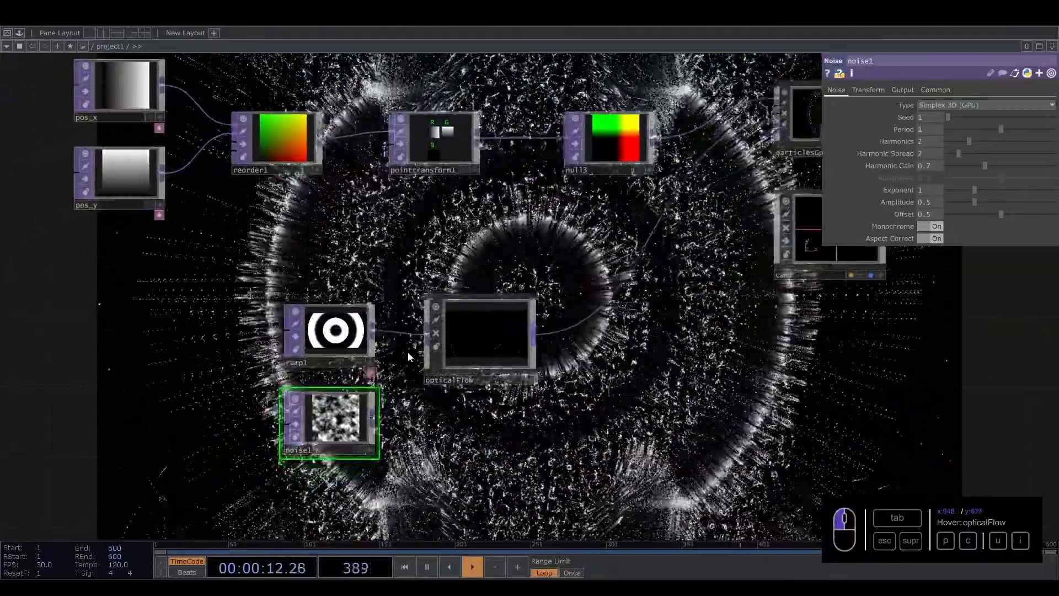
drag(376, 419, 430, 333)
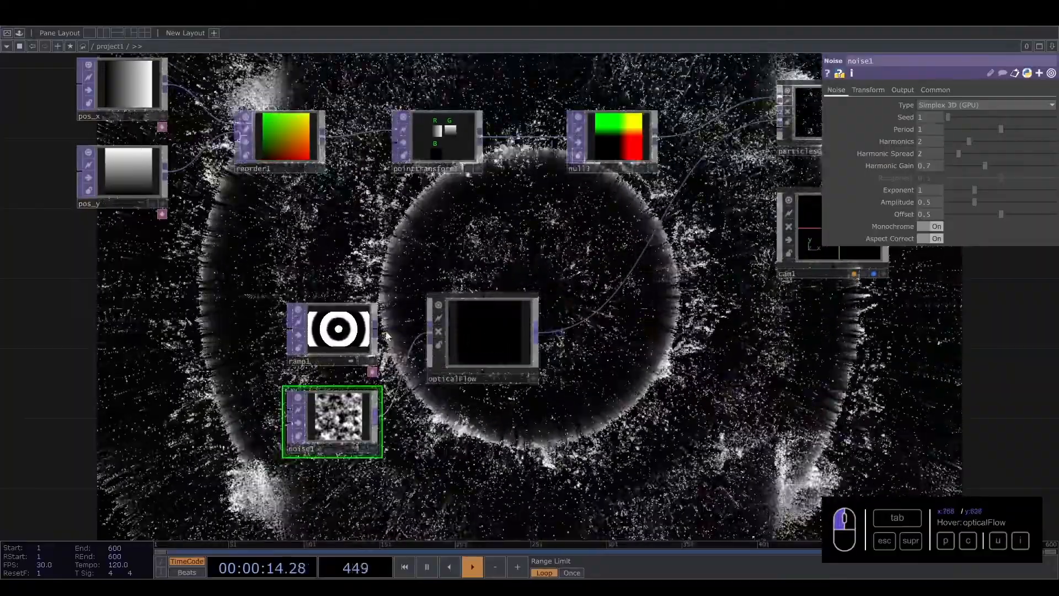
drag(346, 331, 310, 331)
drag(334, 409, 300, 410)
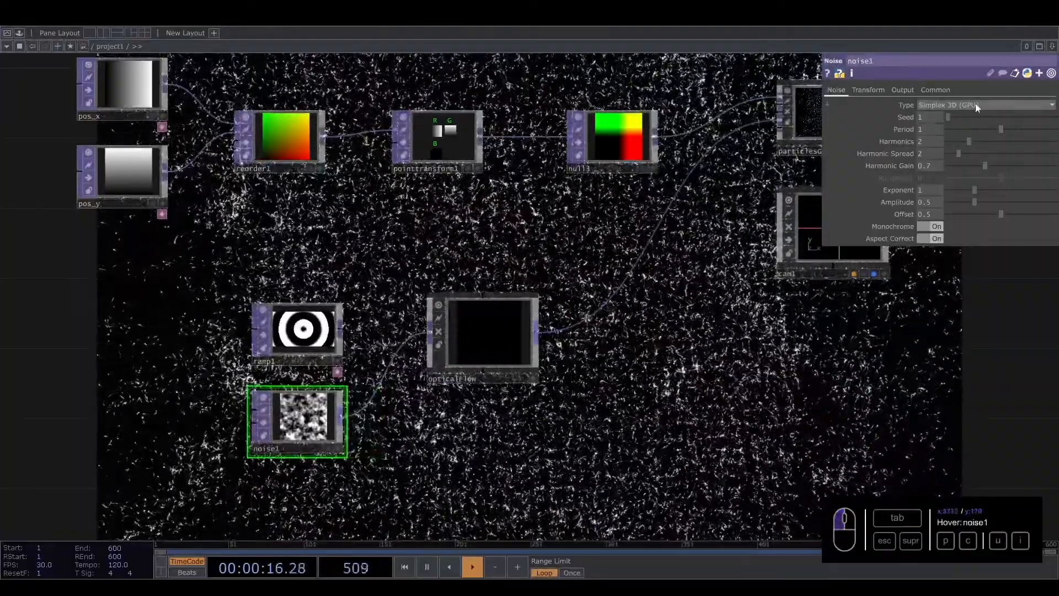
Step: Set noise1's resolution to 1280 by 720 and its Pixel Format to 32-bit float (RGBA)
click(908, 89)
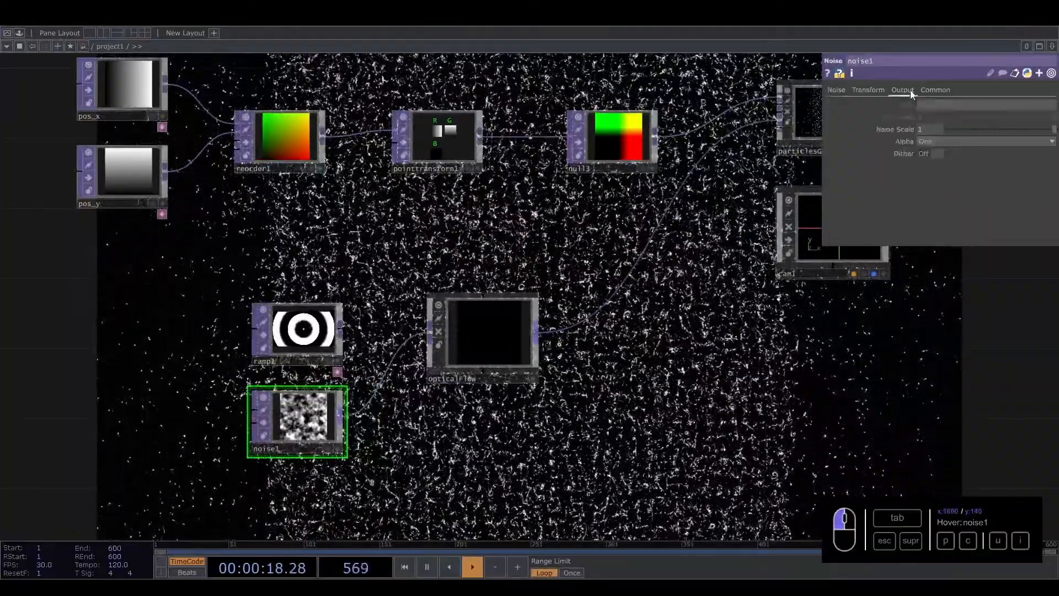
click(937, 90)
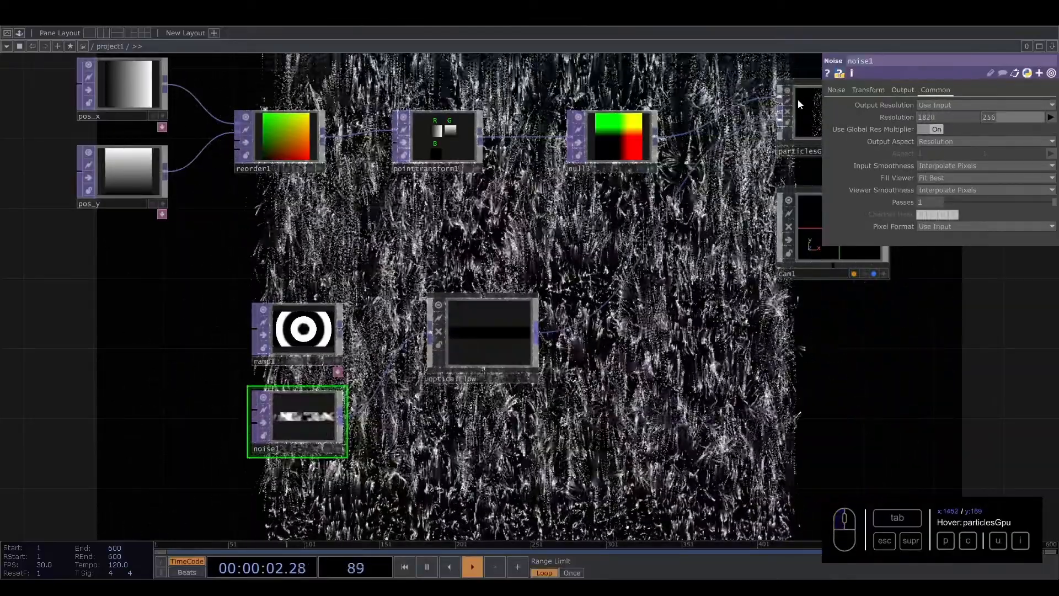
text(0)
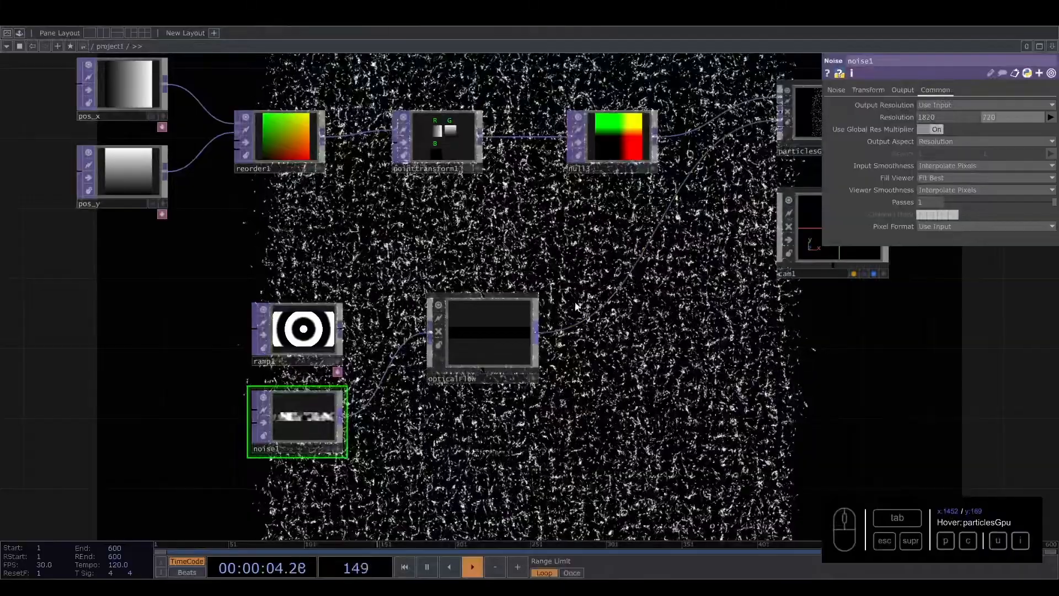
key(Return)
drag(472, 439, 498, 452)
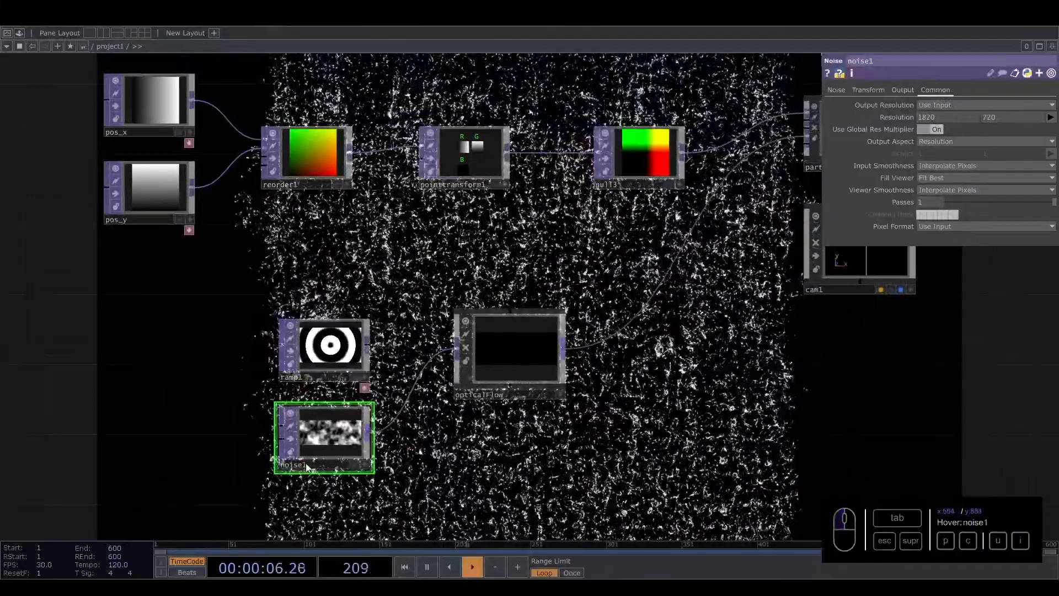
drag(930, 118, 923, 116)
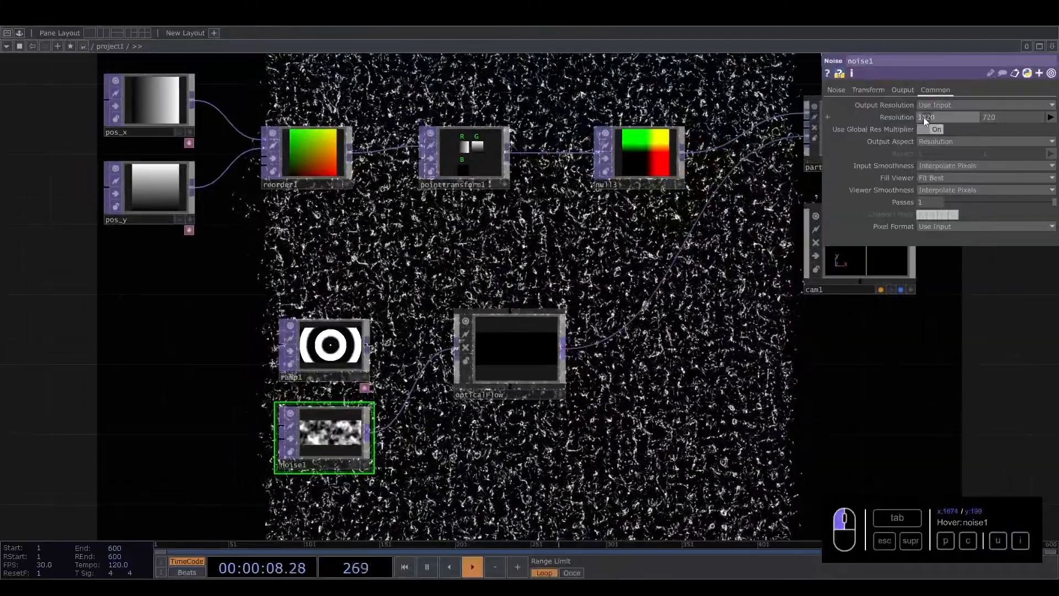
text(28)
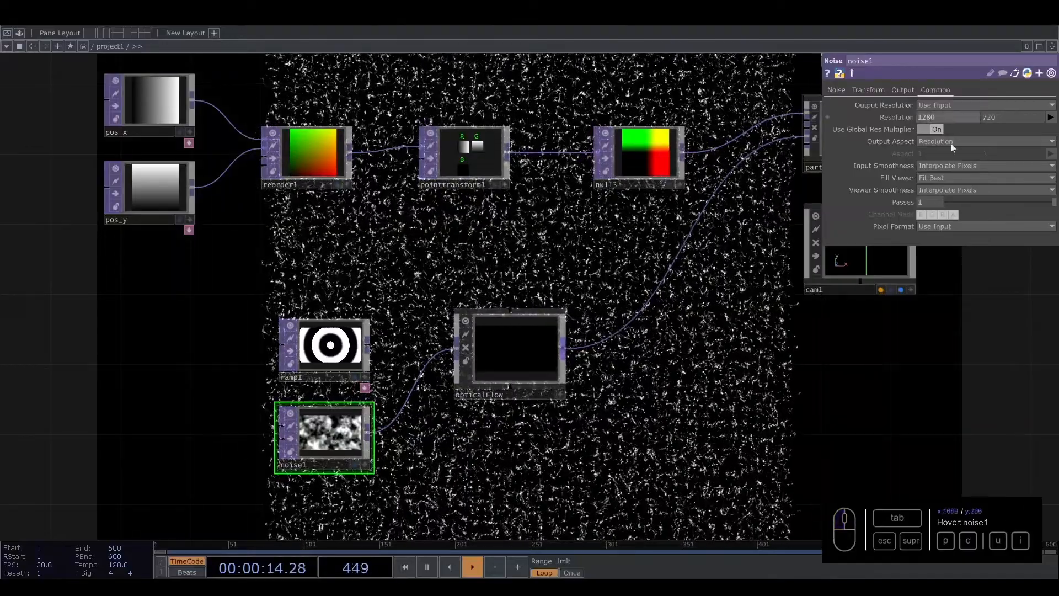
click(961, 231)
click(942, 280)
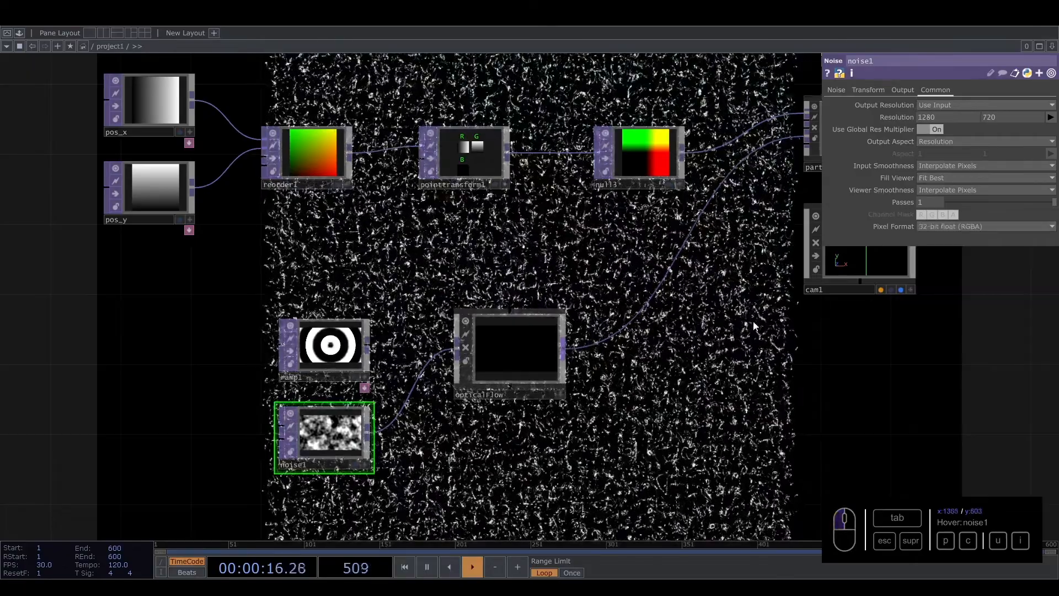
Step: Switch opticalFlow's input to ramp1 and back to noise1 to compare the particle motion
drag(734, 270, 670, 311)
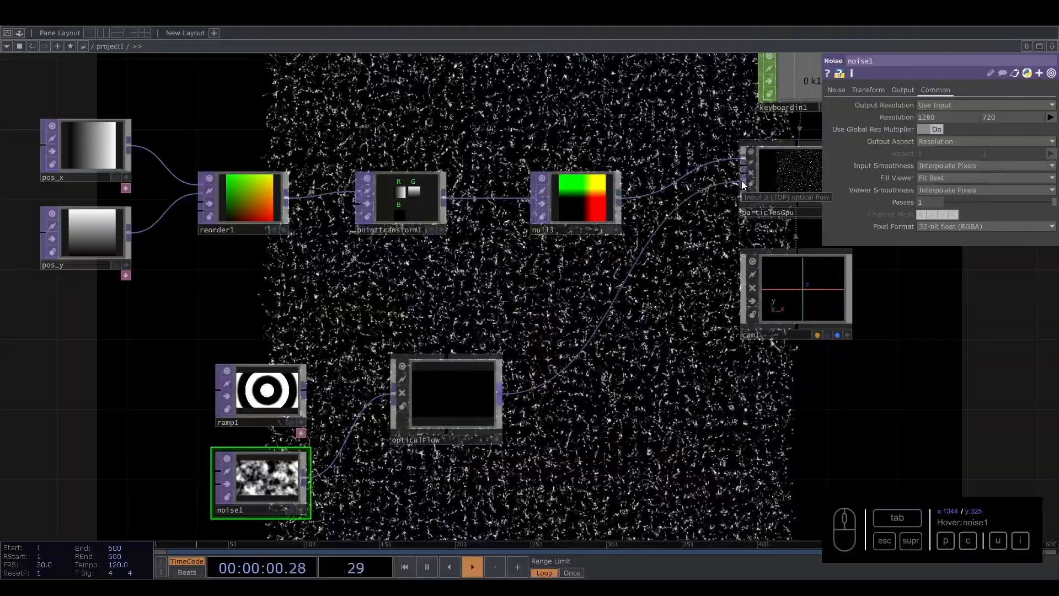
drag(386, 397, 391, 395)
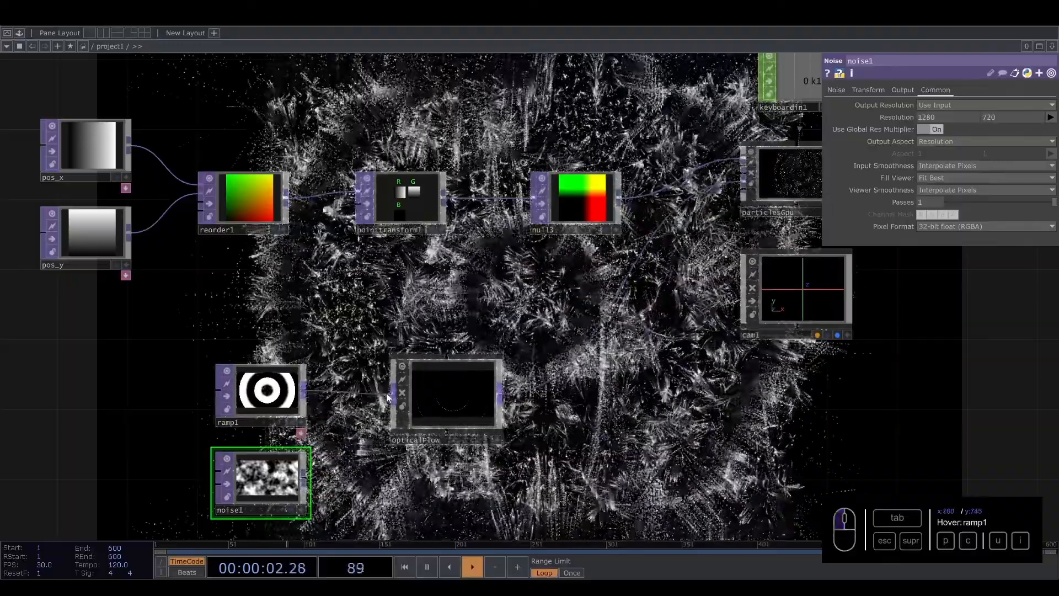
drag(307, 481, 393, 394)
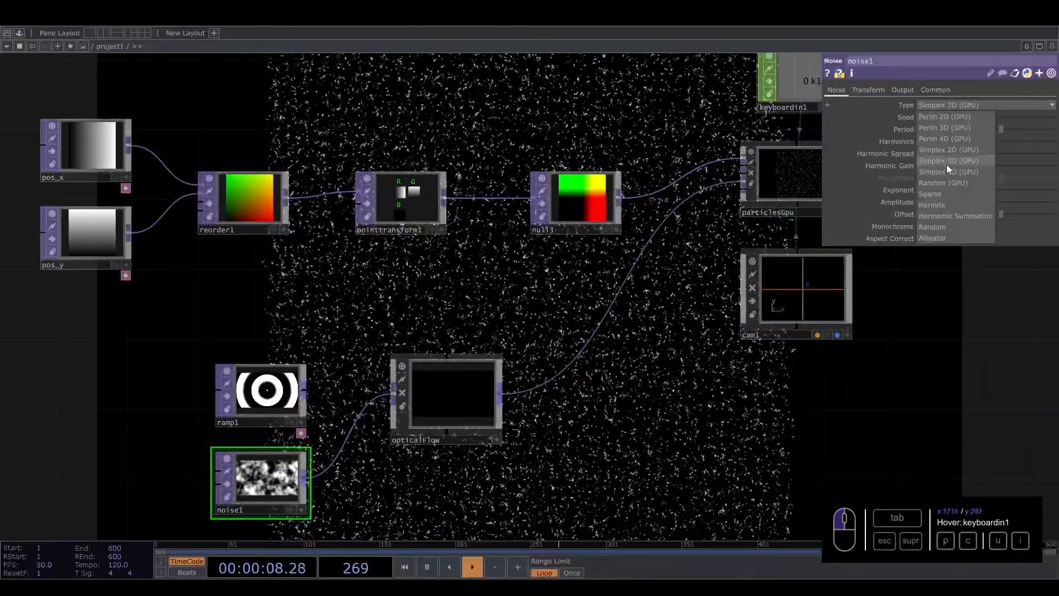
Step: Set noise1's Type to Simplex 4D (GPU) and animate its Translate 4D with the expression absTime.seconds * 0.2
click(946, 163)
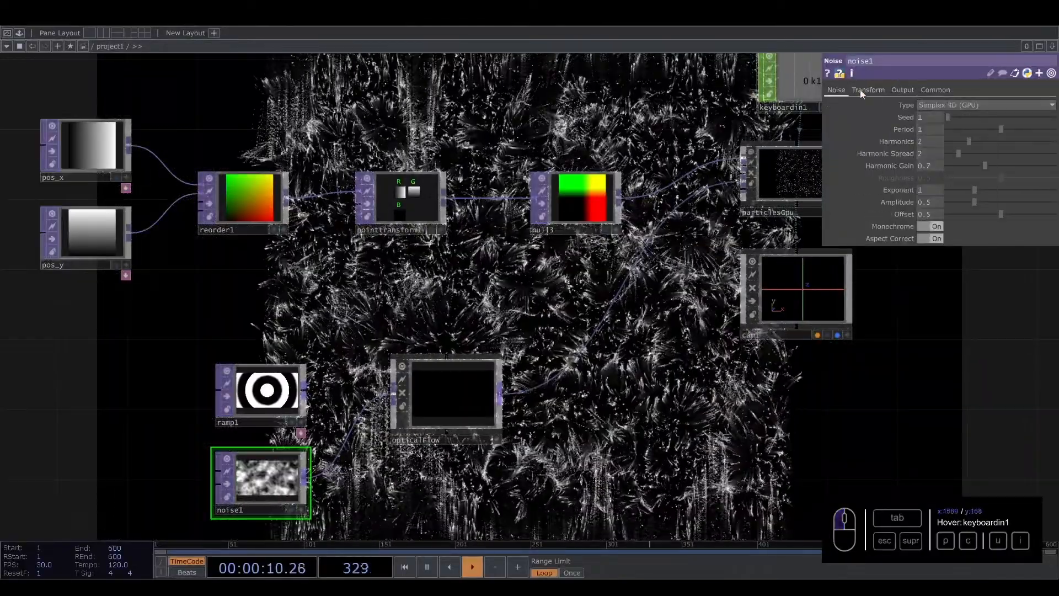
click(863, 91)
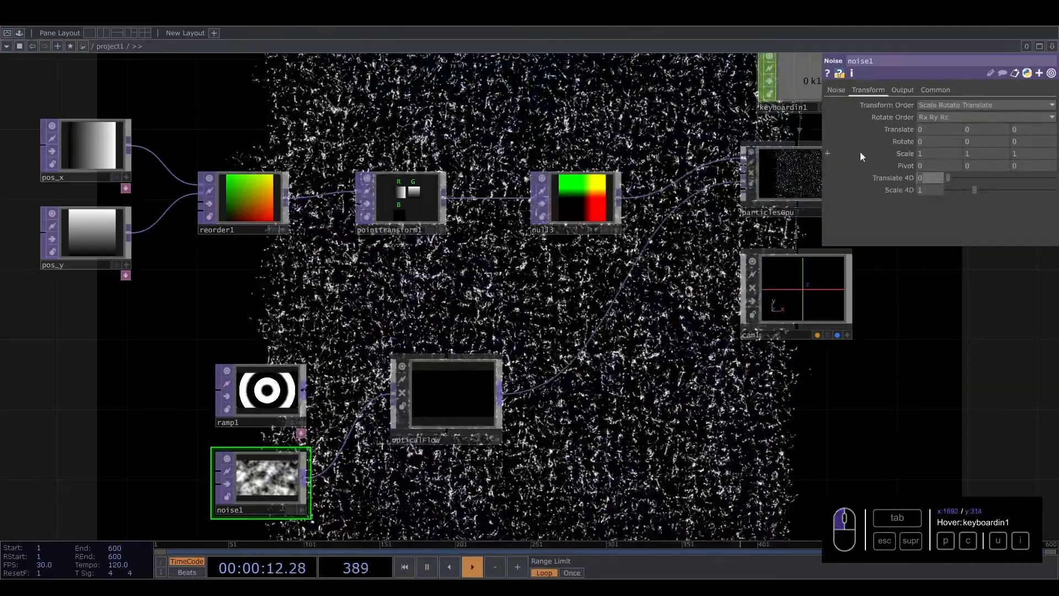
text(absTime.s)
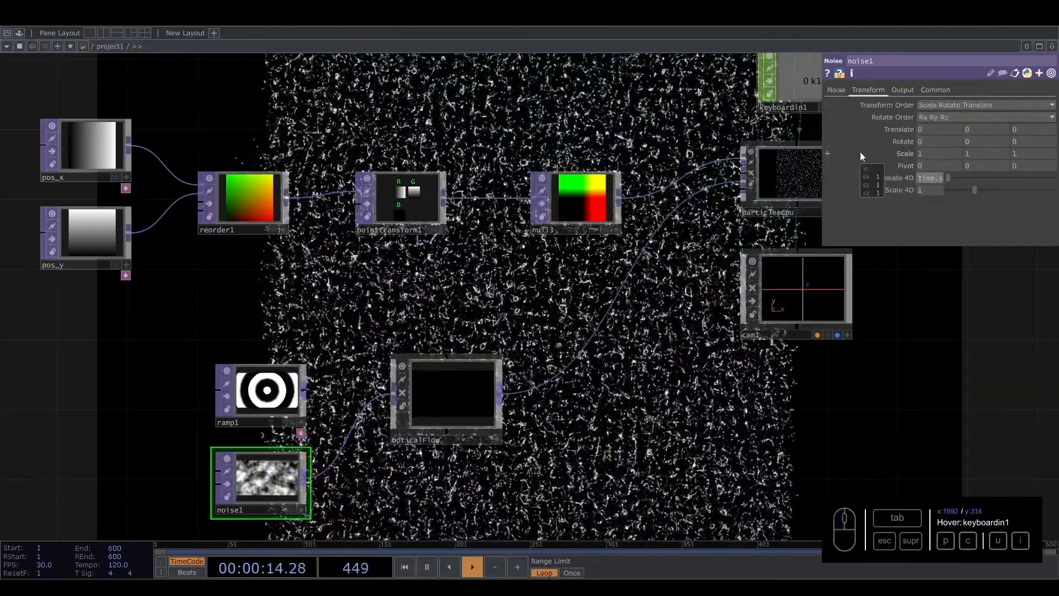
text(econds)
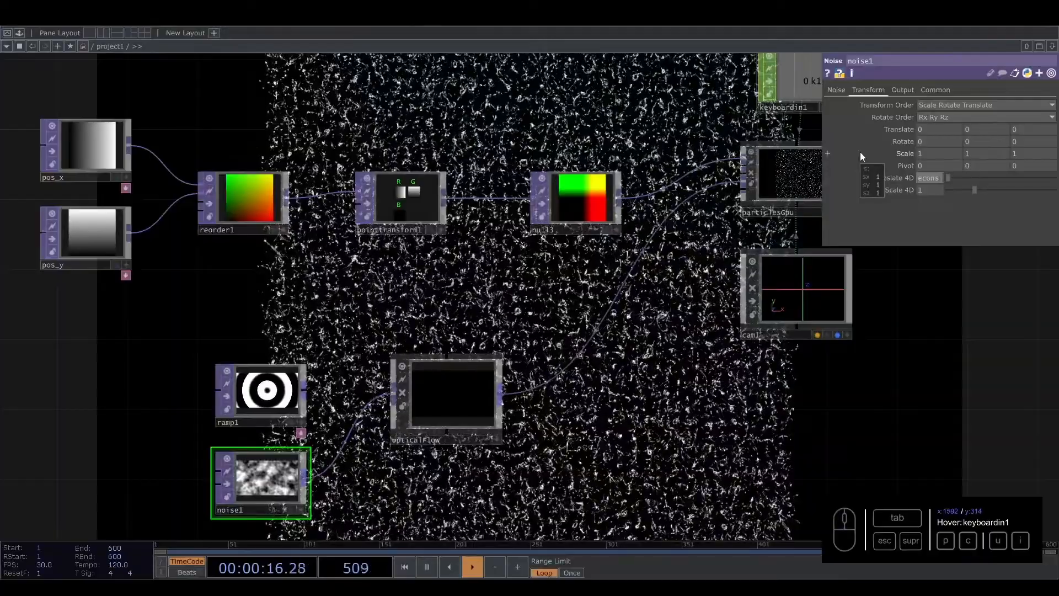
text( * 0)
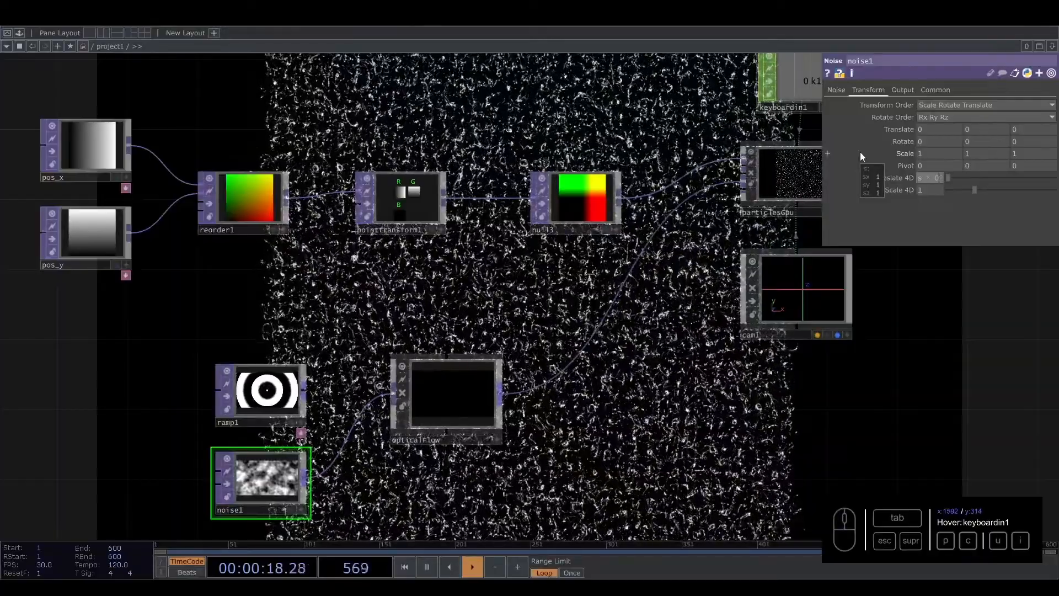
text(.2)
key(Return)
click(931, 177)
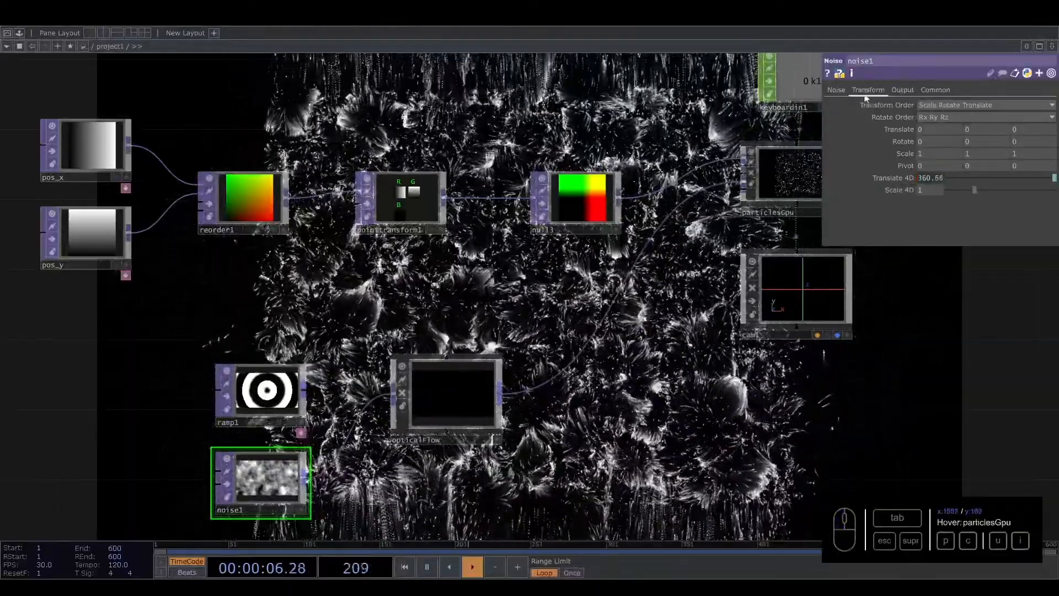
Step: Adjust cam1's Z translation so that the particles fill more of the frame
click(846, 90)
drag(860, 270, 712, 317)
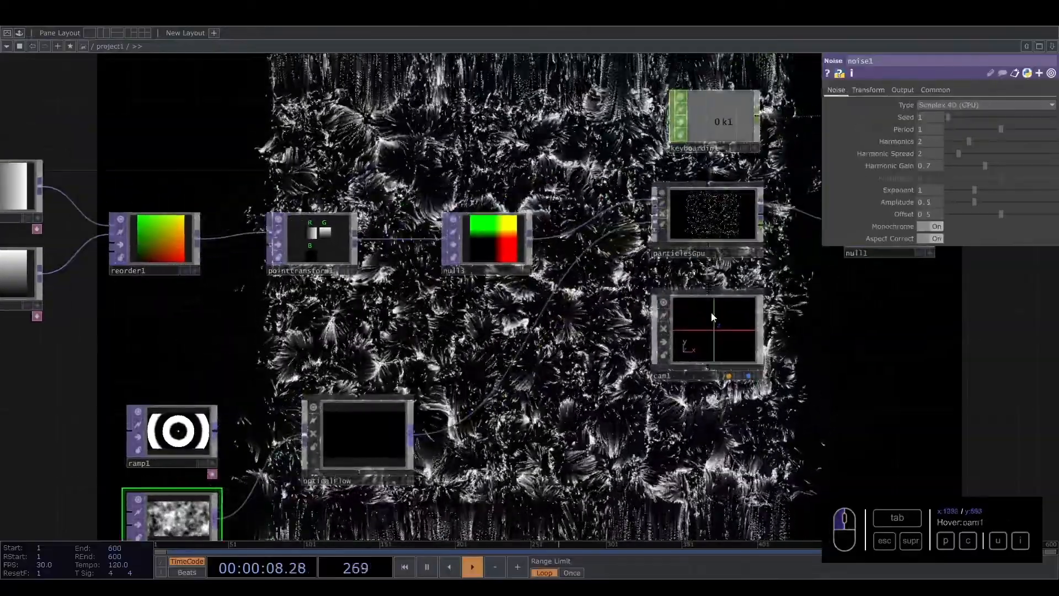
click(711, 317)
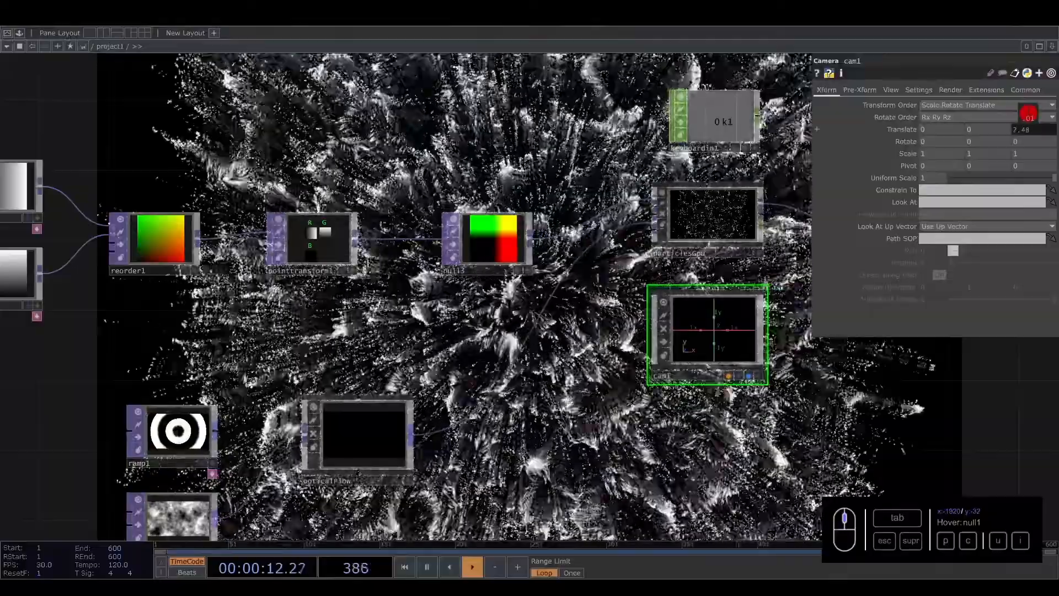
scroll(285, 396, down, 5)
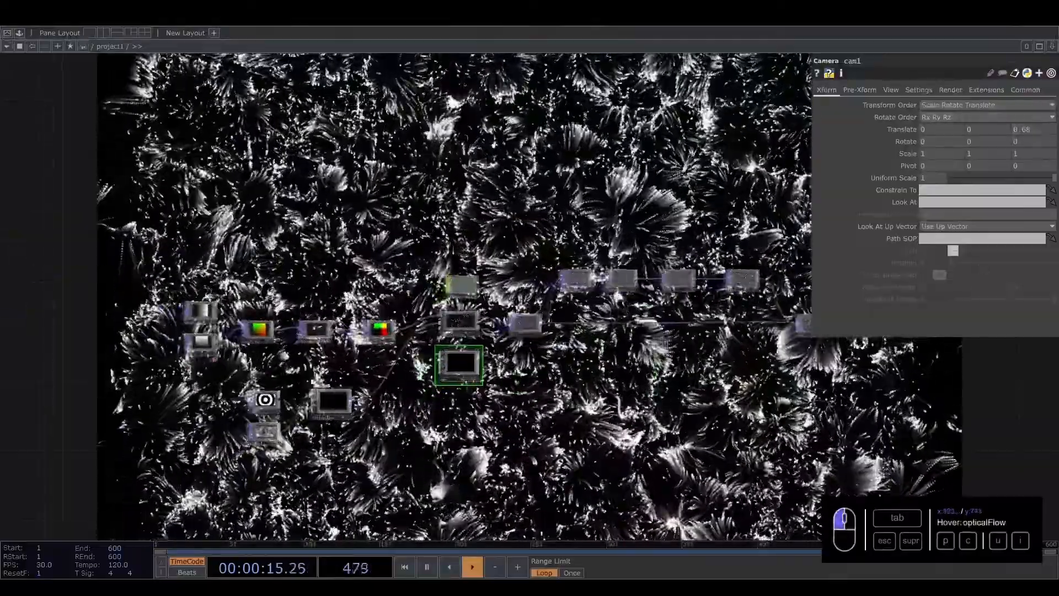
Step: Set noise1's Period to 3, Offset to 0 and Amplitude to about 1.61
scroll(259, 421, up, 5)
click(265, 440)
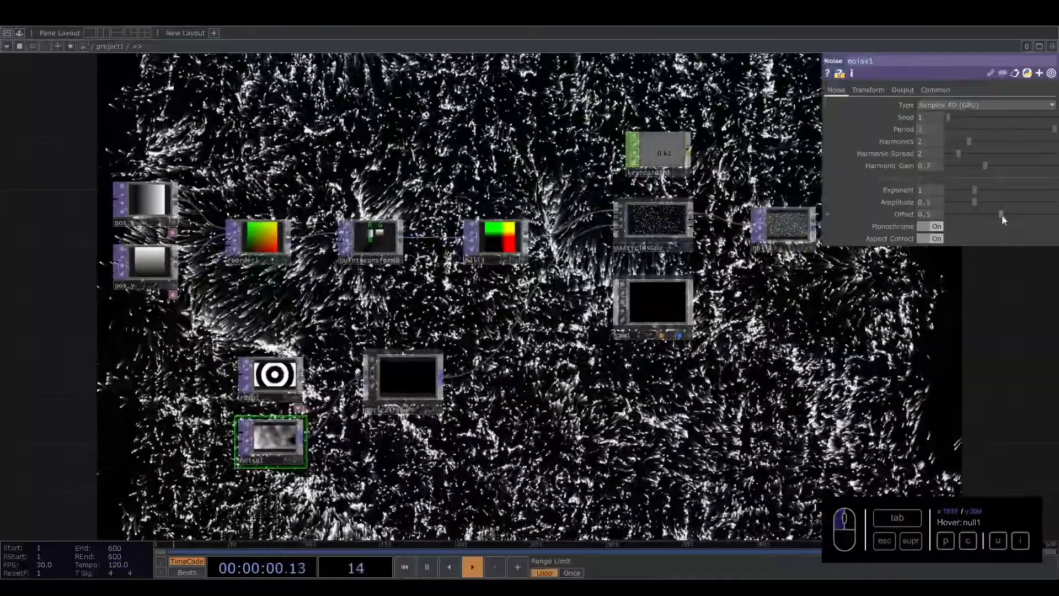
drag(1002, 214, 922, 215)
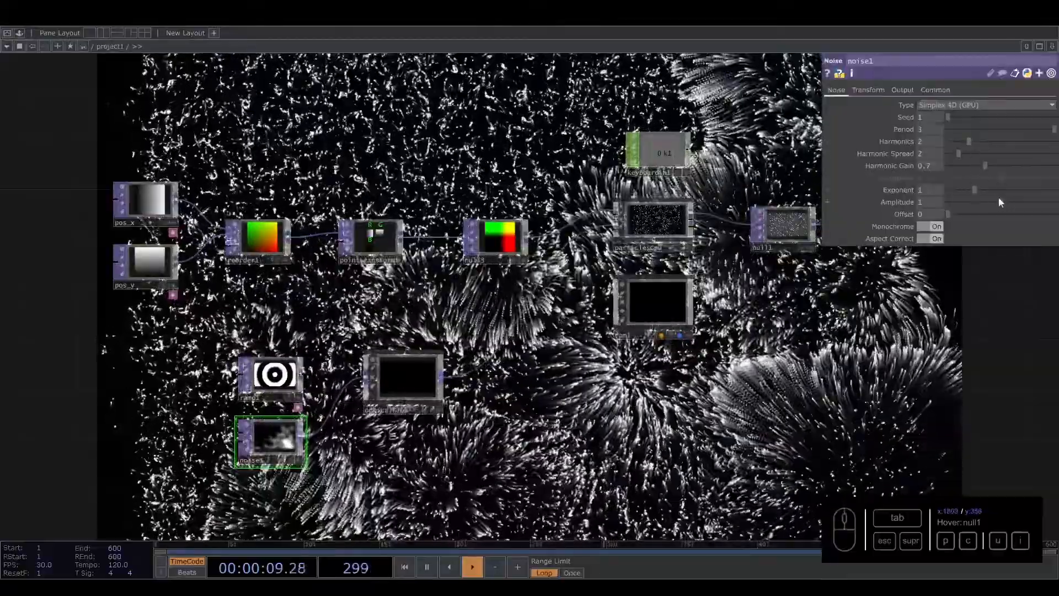
drag(999, 200, 972, 203)
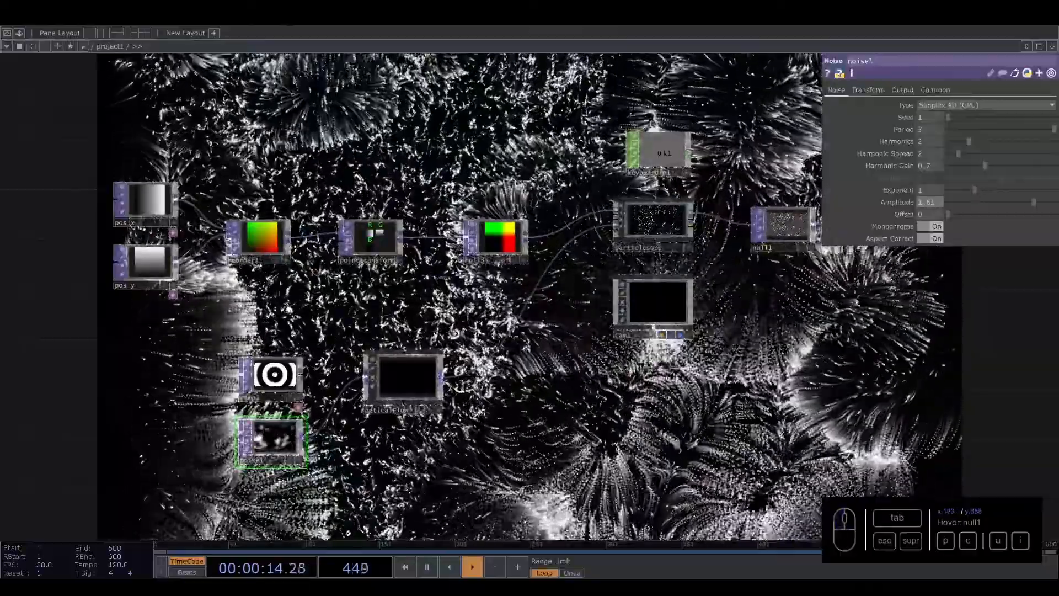
Step: Add a Video Device In TOP below noise1 to bring in the webcam feed
drag(331, 380, 440, 397)
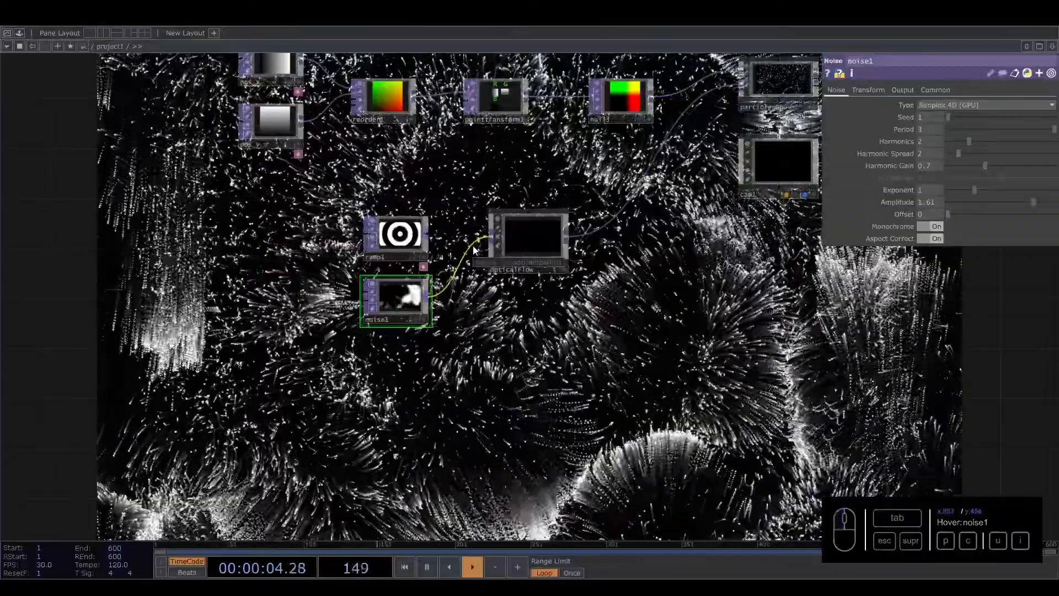
key(Tab)
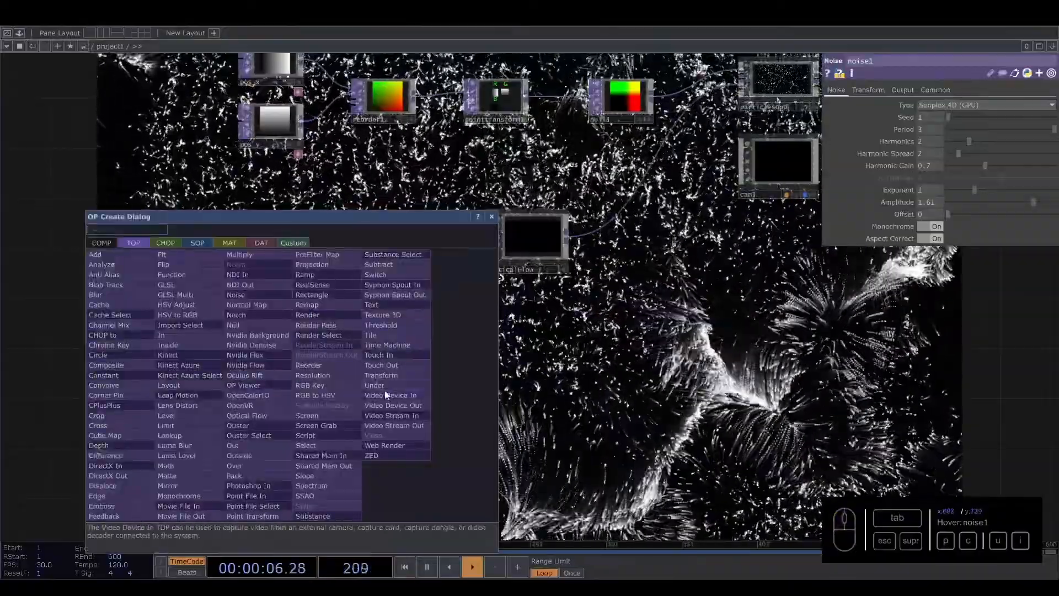
click(386, 395)
click(252, 388)
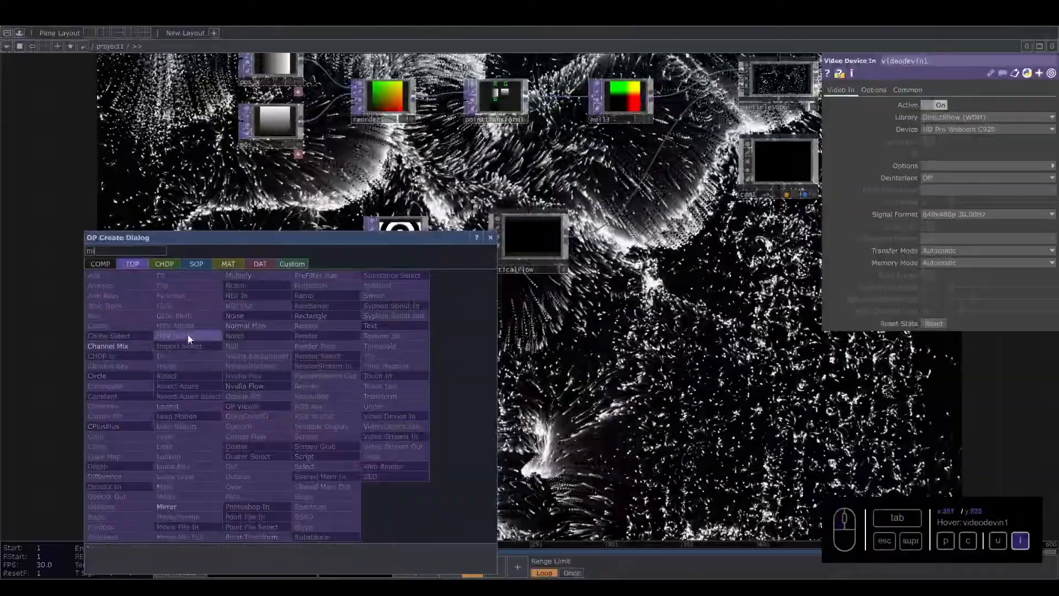
Step: Add a Mirror TOP after videodevin1, set its Pivot to 0, 0 and turn Flip X on
click(167, 507)
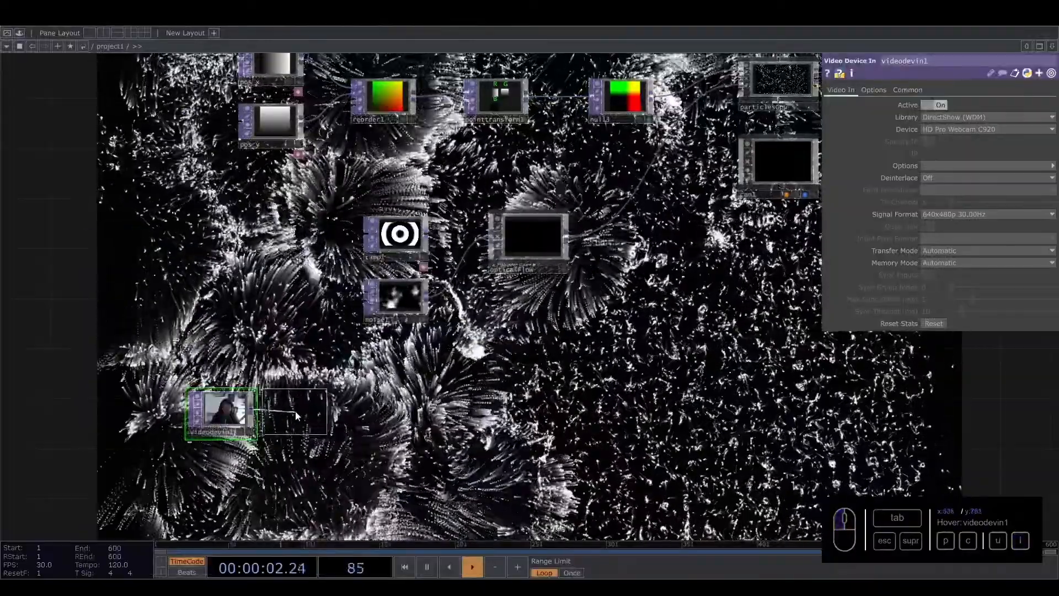
click(295, 411)
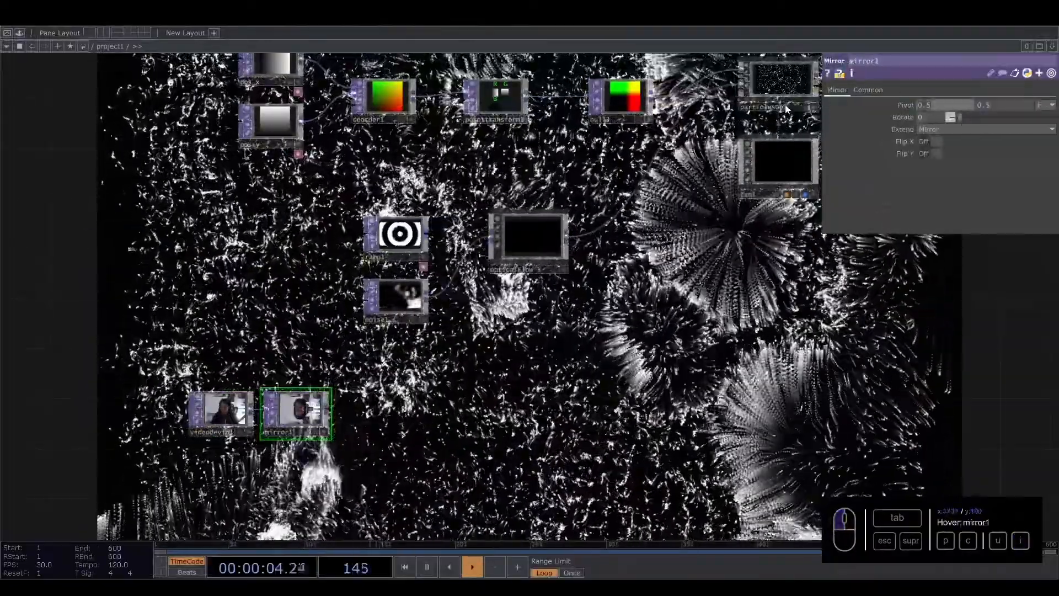
drag(1004, 108, 939, 132)
text(0)
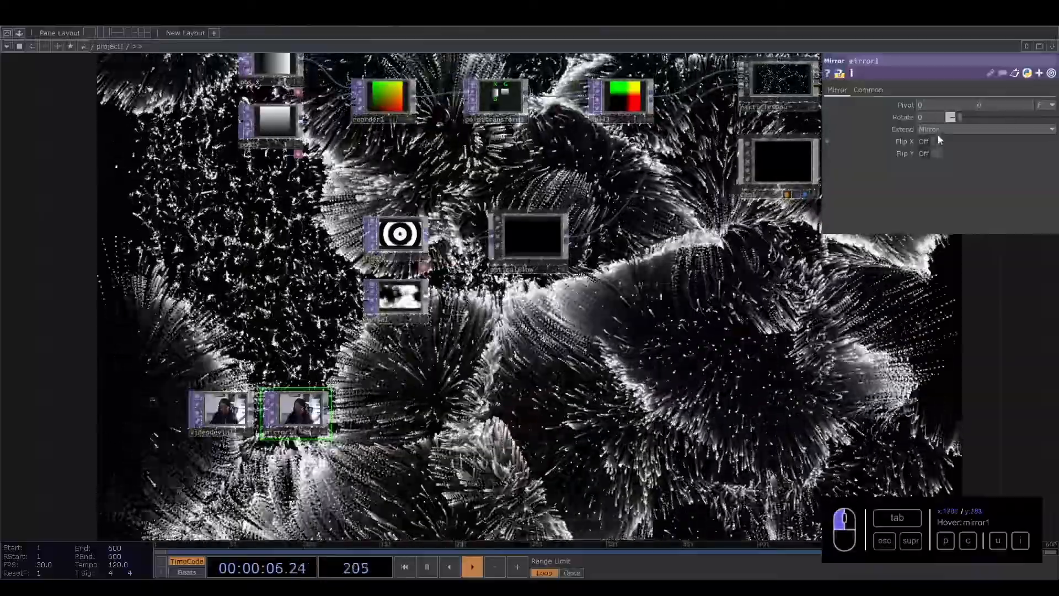
click(940, 140)
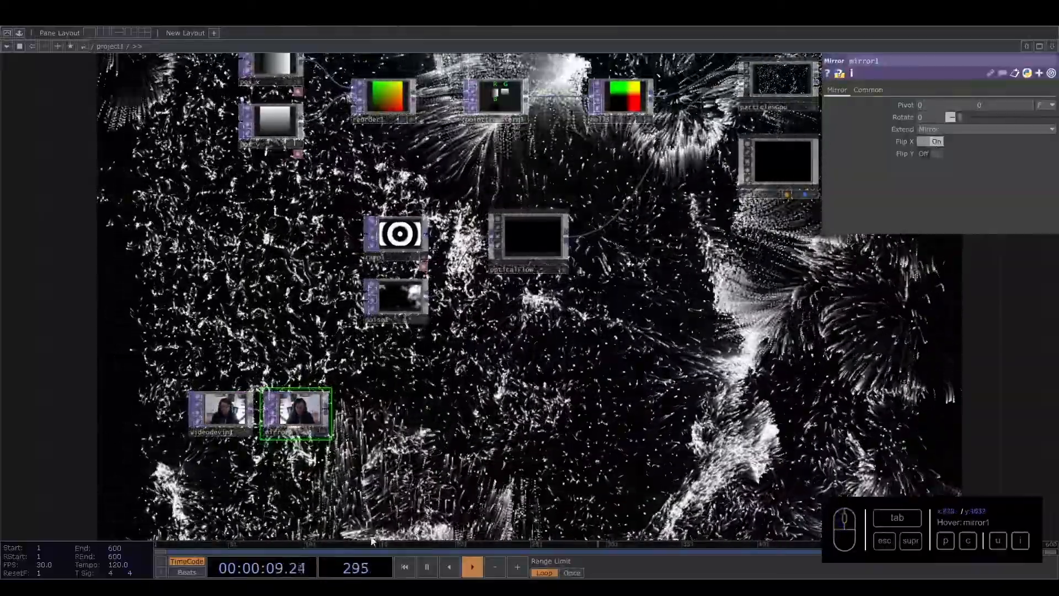
Step: Add a Monochrome TOP after mirror1 and shift the whole webcam chain sideways to make room
drag(358, 414, 369, 402)
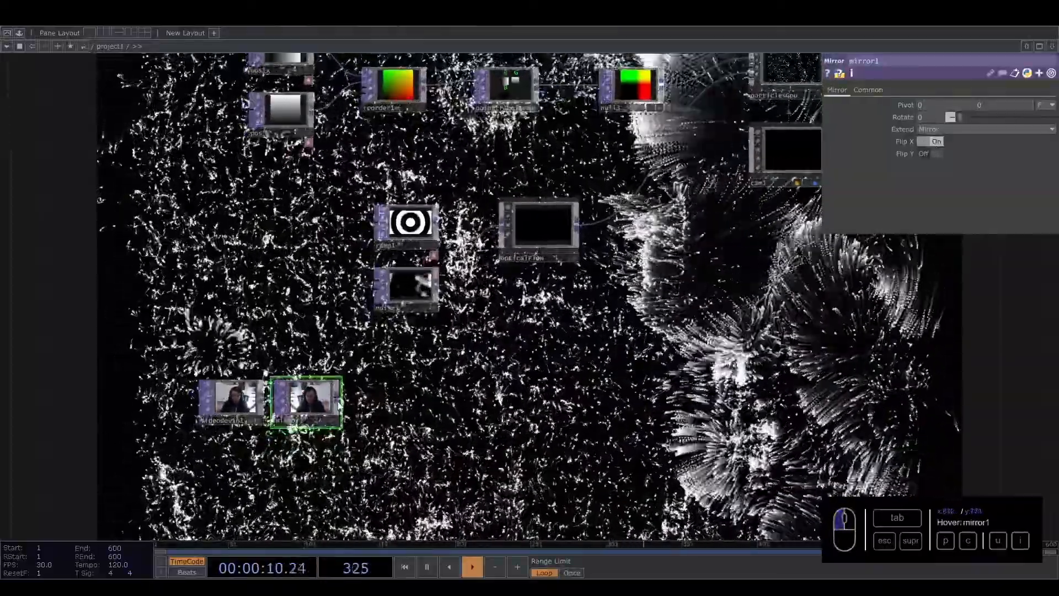
click(338, 399)
double_click(373, 392)
text(mo)
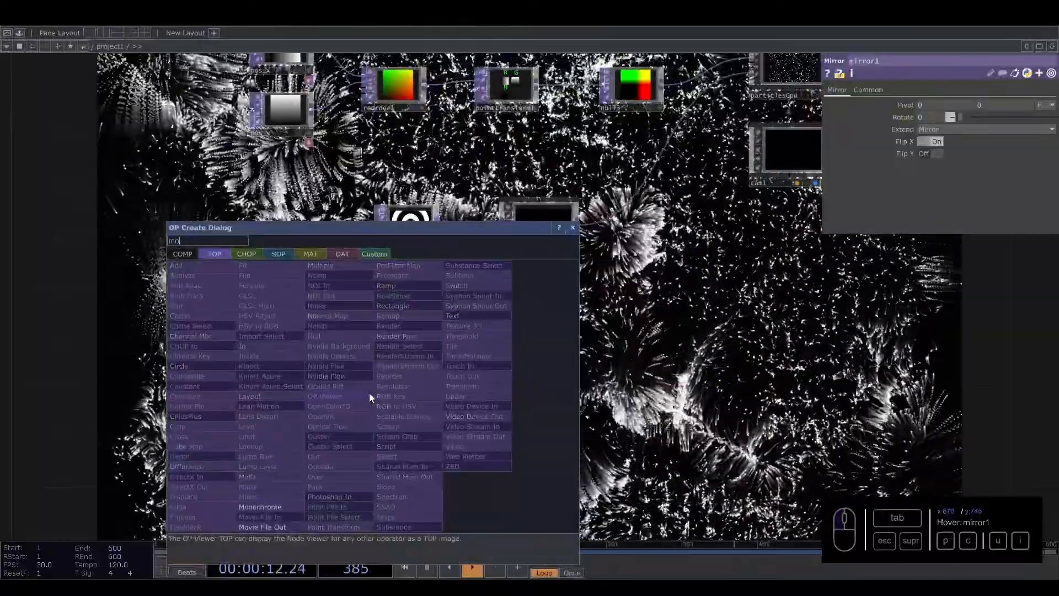
click(260, 506)
click(403, 406)
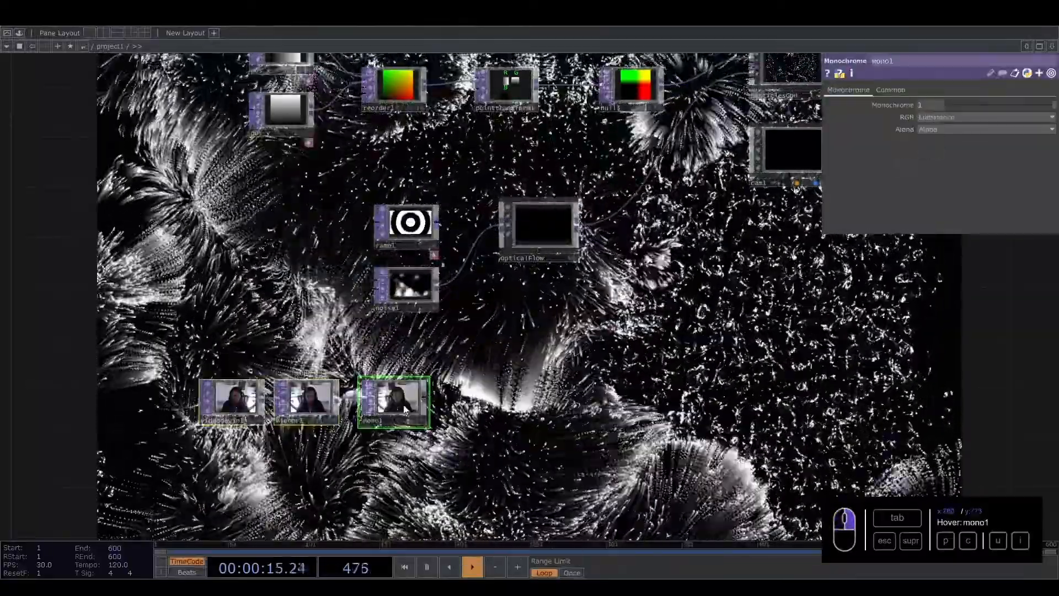
drag(405, 408, 281, 408)
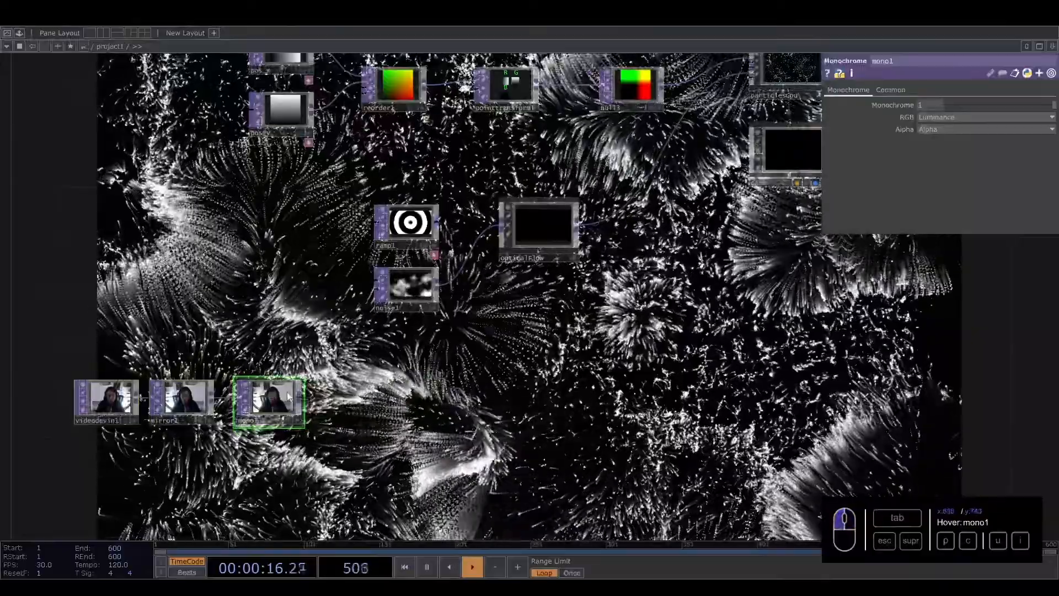
Step: Check mono1's image size and add a Fit TOP after it
middle_click(288, 398)
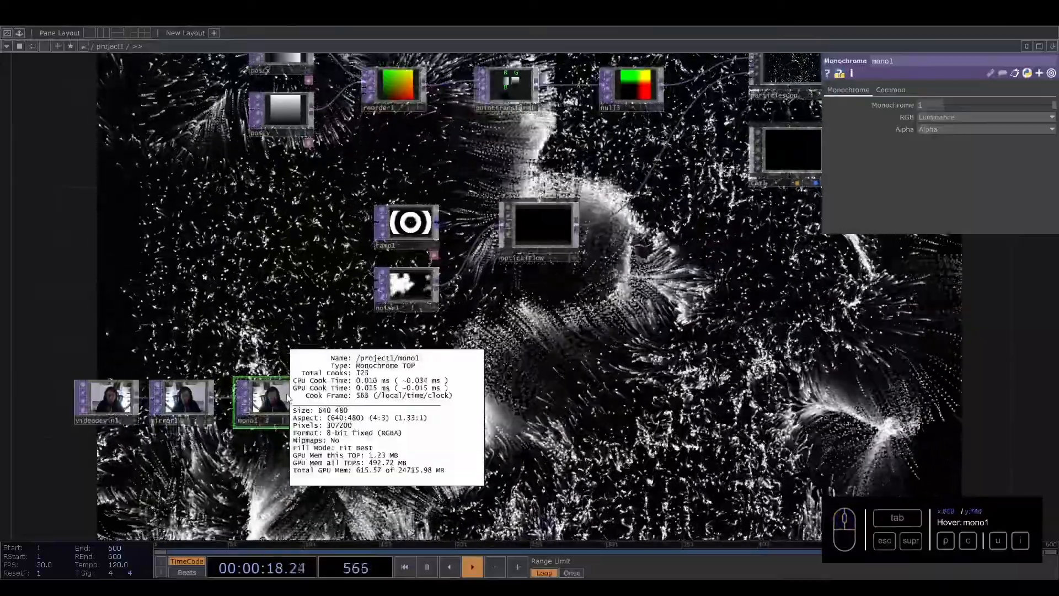
drag(303, 398, 346, 395)
key(Tab)
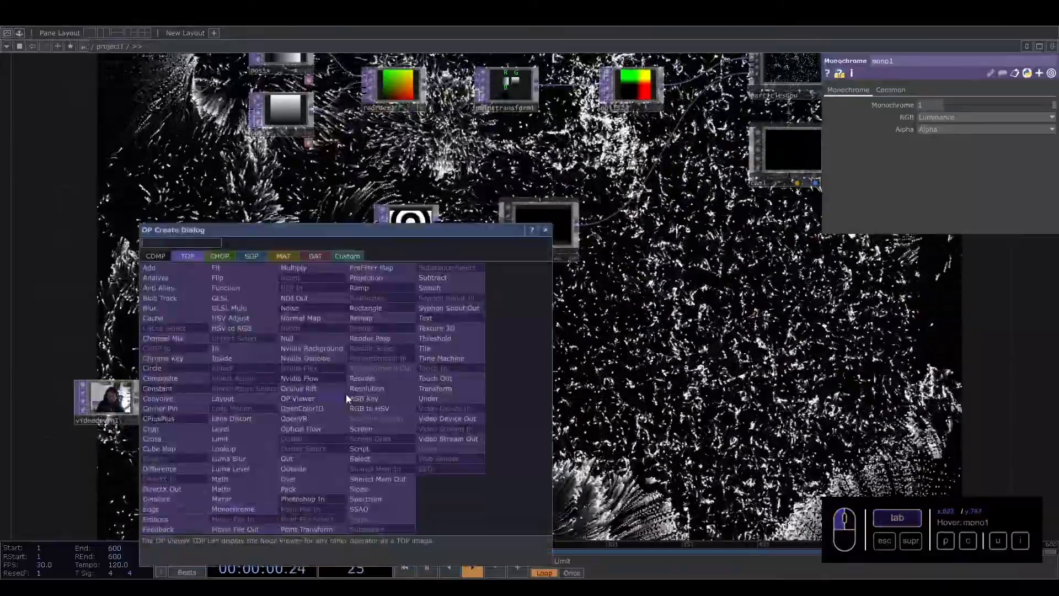
text(fit)
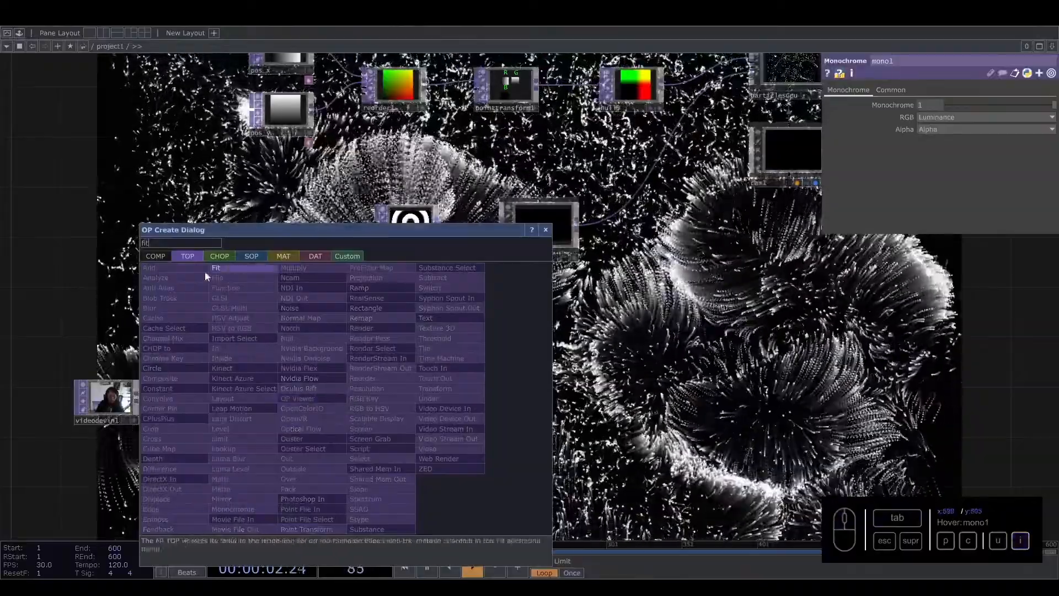
click(210, 267)
click(345, 404)
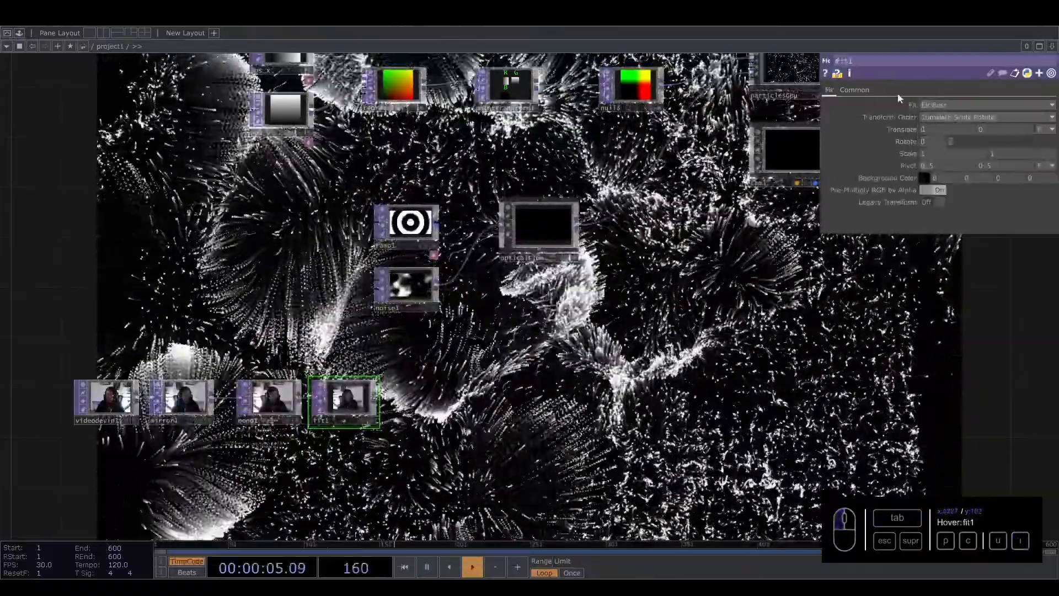
Step: Set fit1's output to a custom resolution of 1280 x 720 and its Fit mode to Fit Horizontal
click(853, 90)
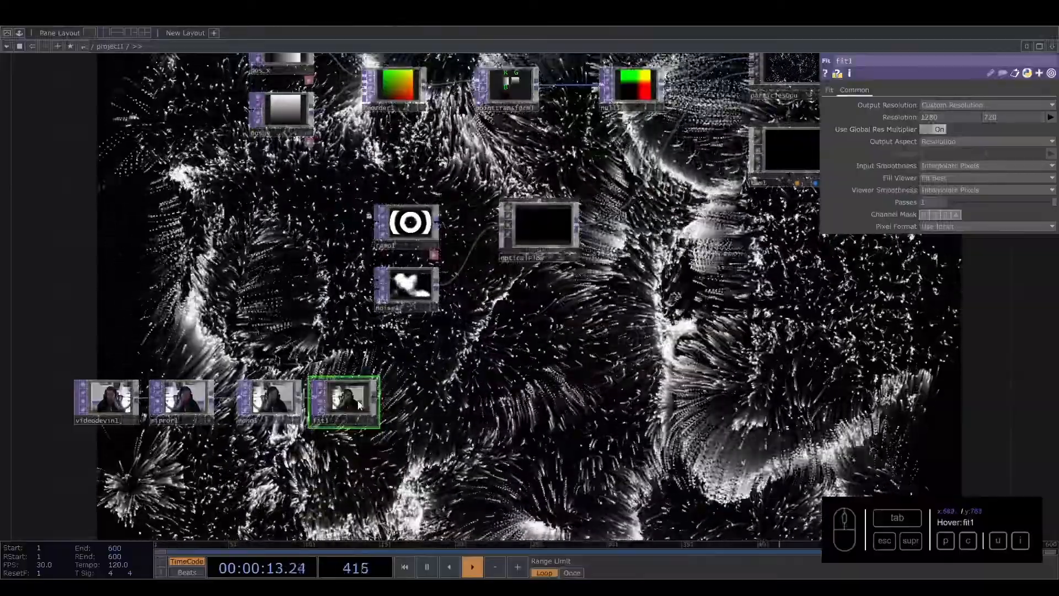
click(830, 90)
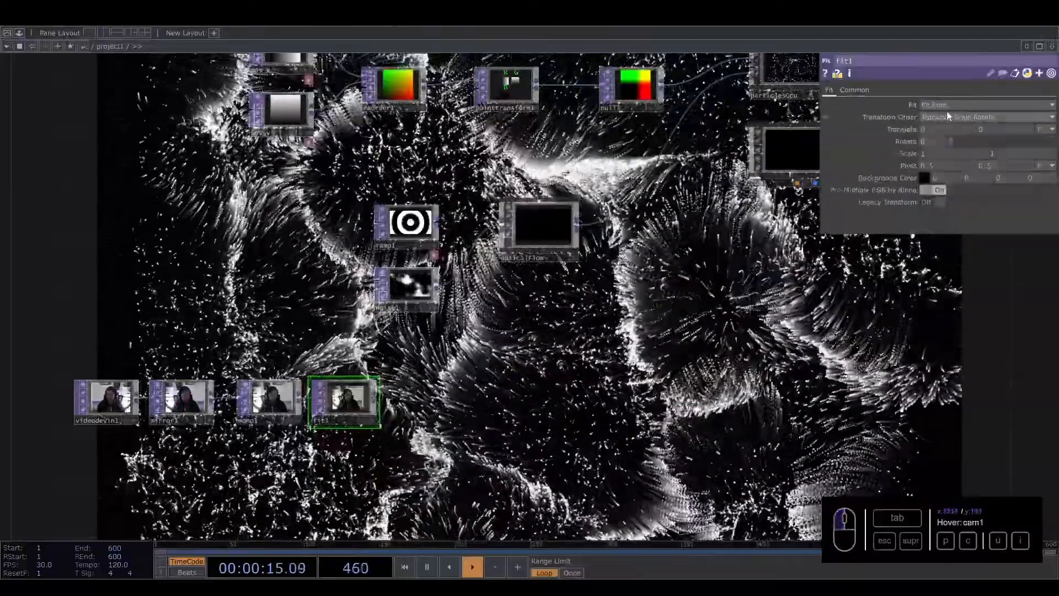
click(948, 108)
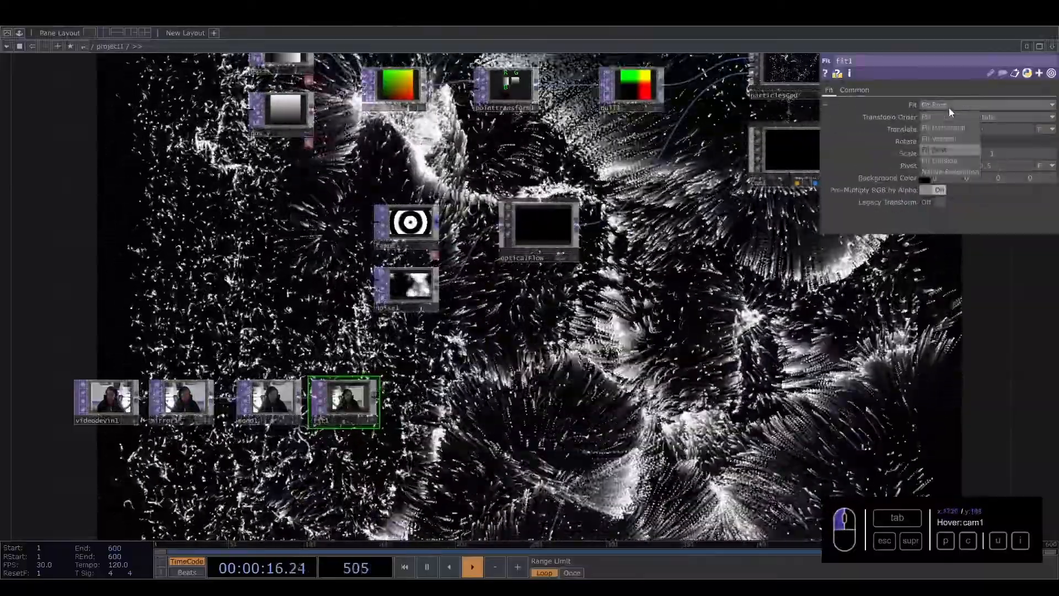
click(944, 127)
Step: Feed fit1 into opticalFlow so that the webcam video drives the particles instead of noise1
drag(359, 351, 513, 333)
right_drag(246, 320, 510, 419)
drag(486, 382, 549, 383)
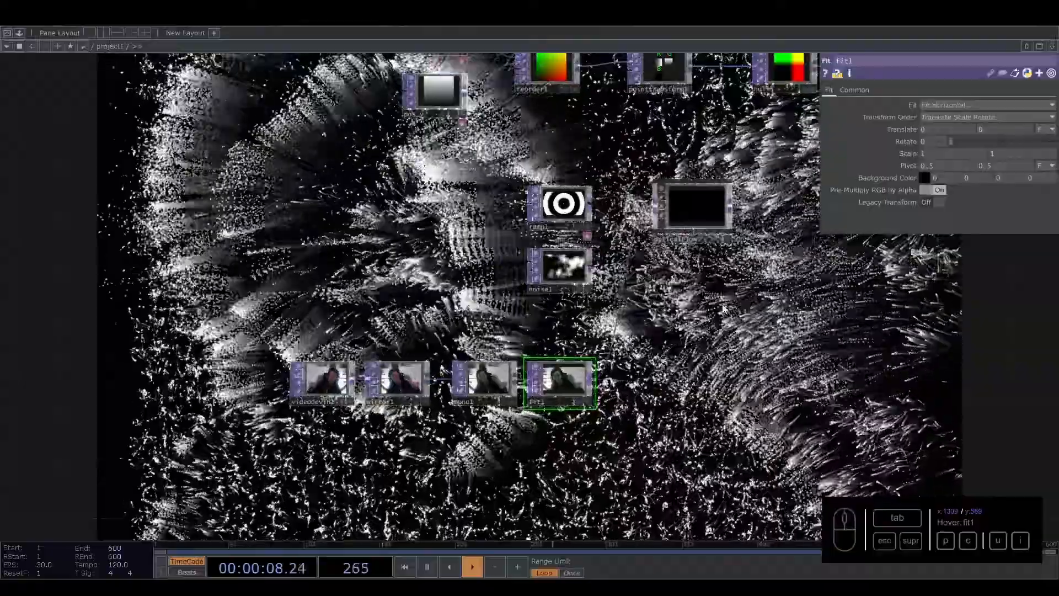
scroll(741, 276, down, 5)
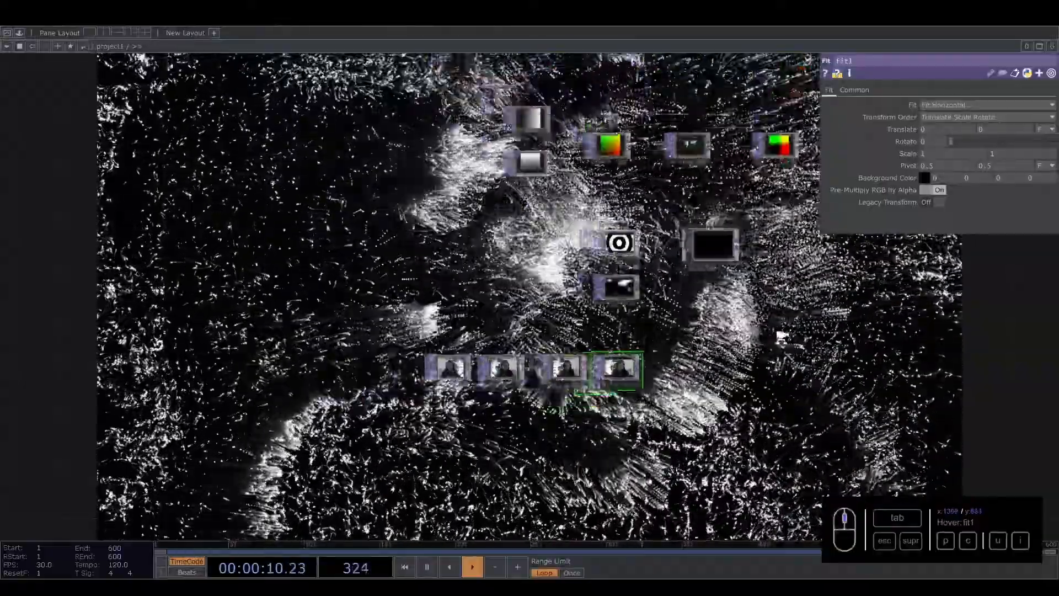
Step: Set cam1's Z translation to 10
click(658, 313)
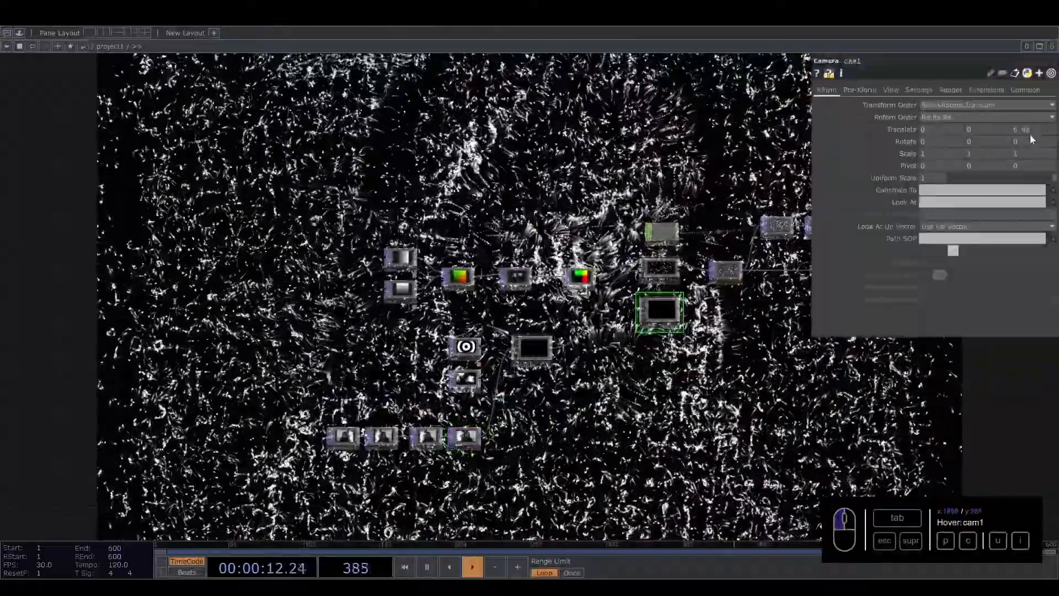
text(10)
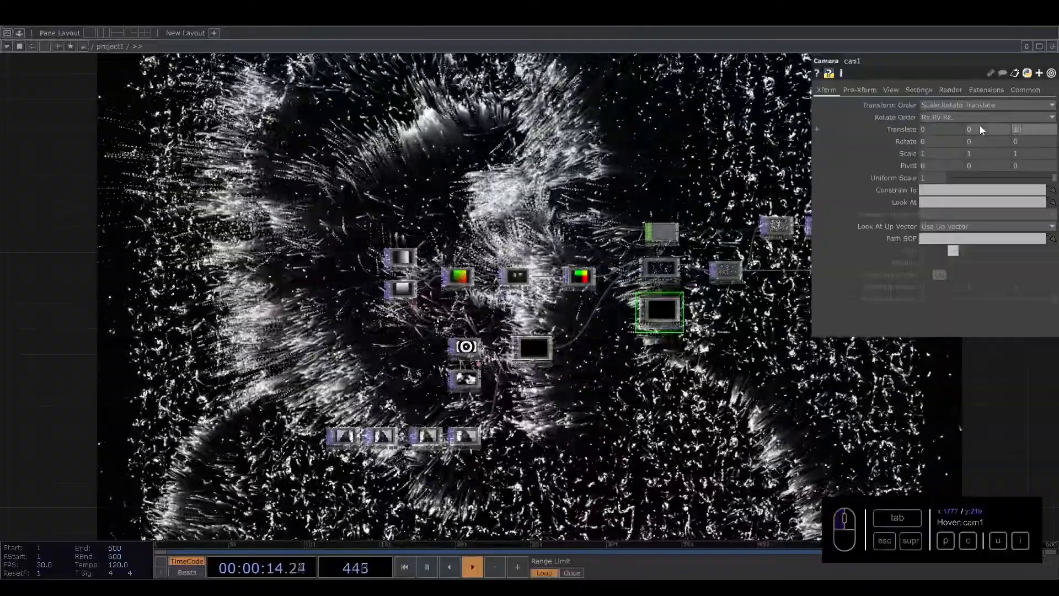
key(Return)
click(717, 443)
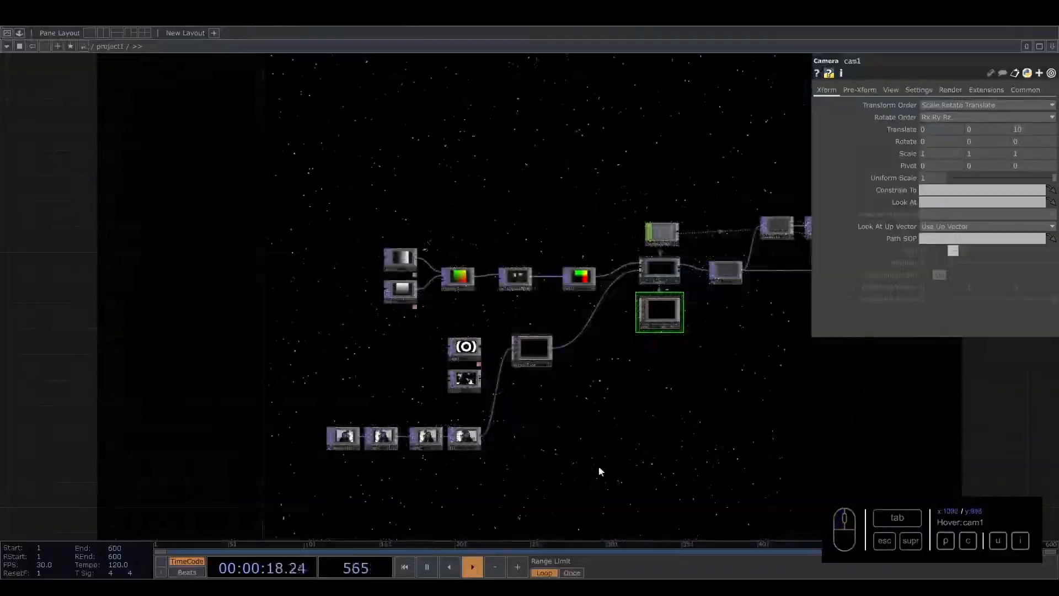
Step: Set pointtransform1's X Scale to 8 to widen the particle grid
click(505, 258)
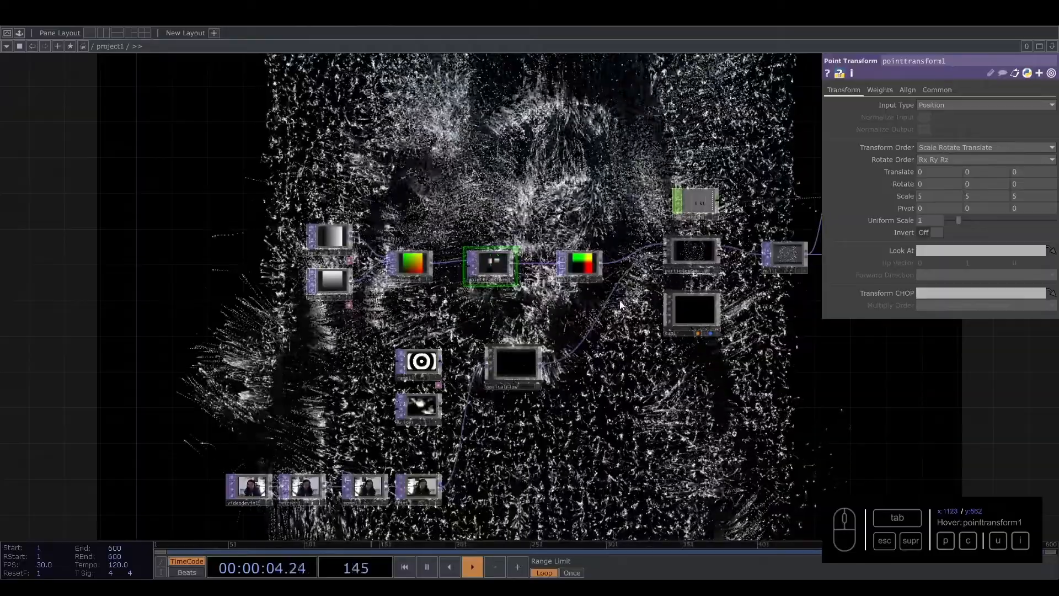
drag(929, 196, 915, 193)
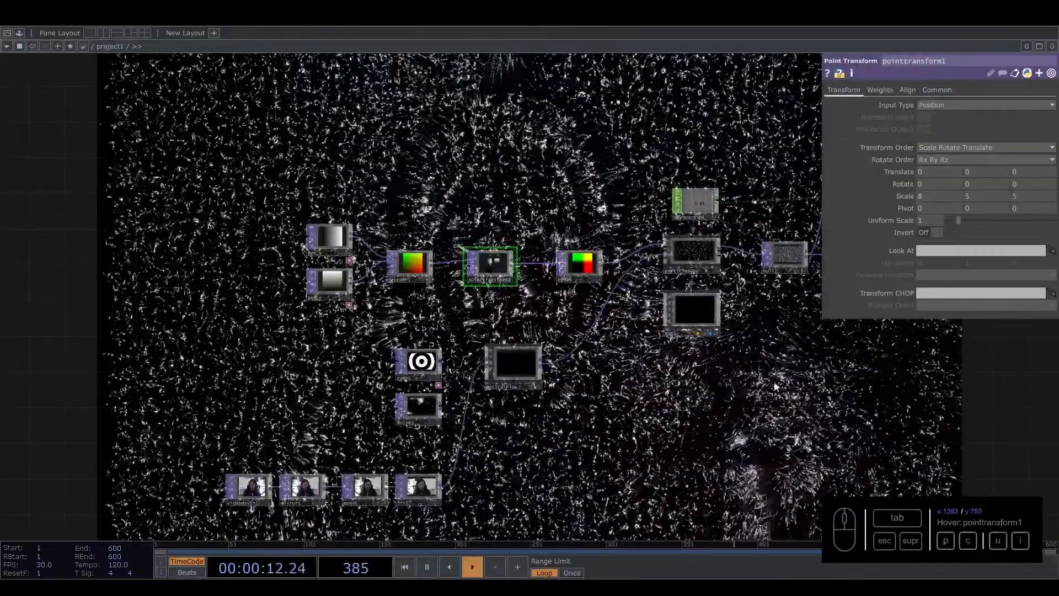
drag(692, 387, 665, 387)
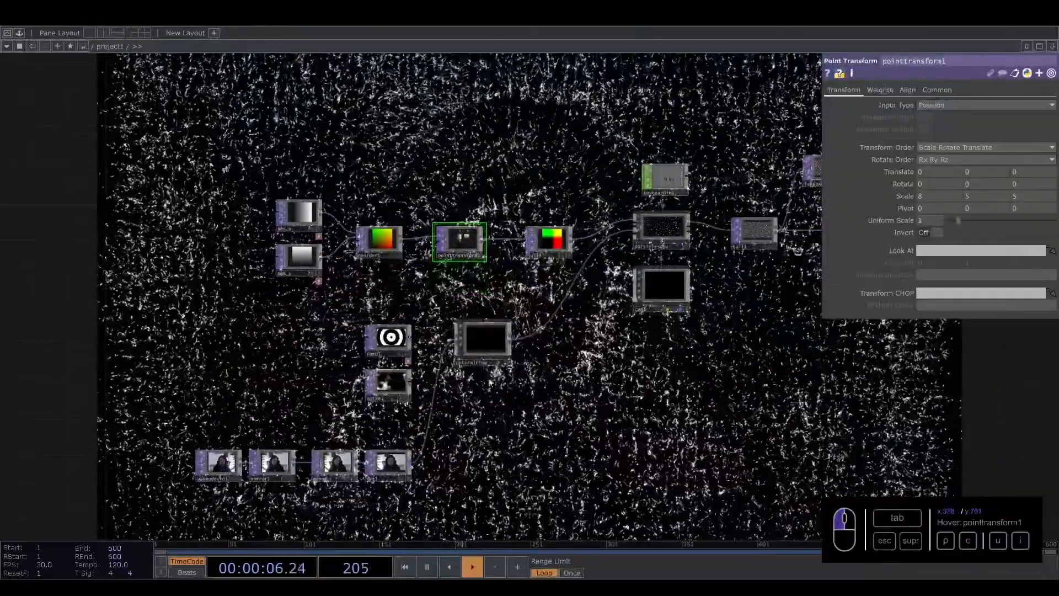
Step: Set opticalFlow's Force to about 1.01 and its Offset to 9
click(498, 346)
middle_drag(645, 352, 653, 398)
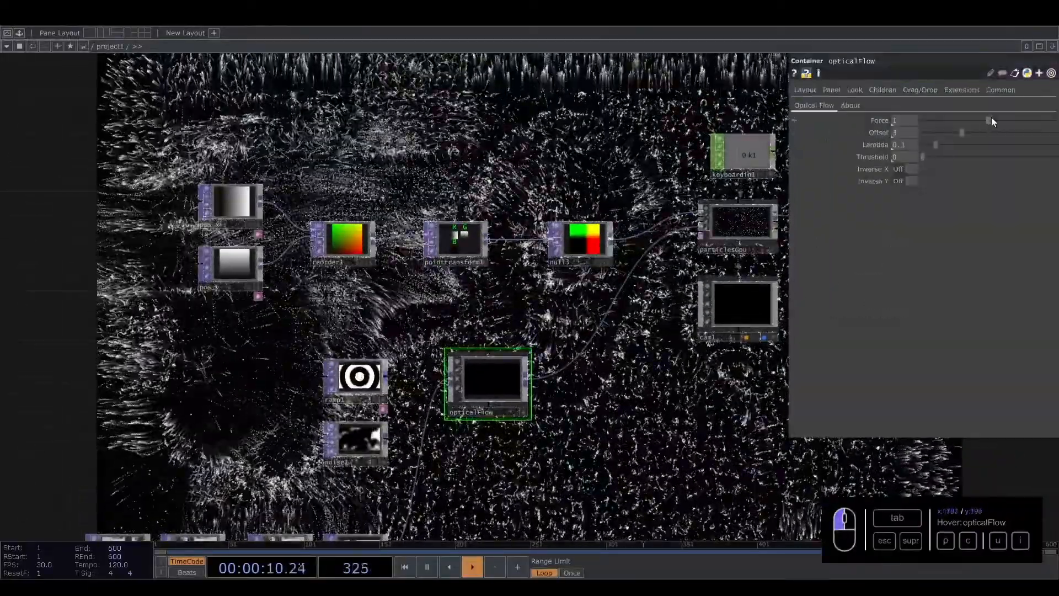
drag(990, 120, 997, 120)
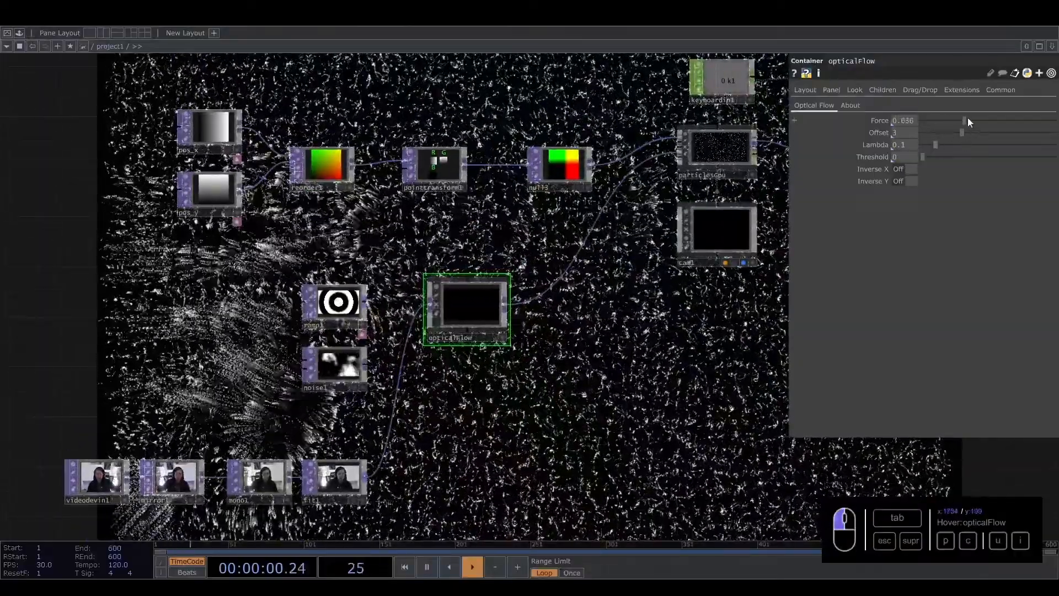
drag(981, 120, 1026, 133)
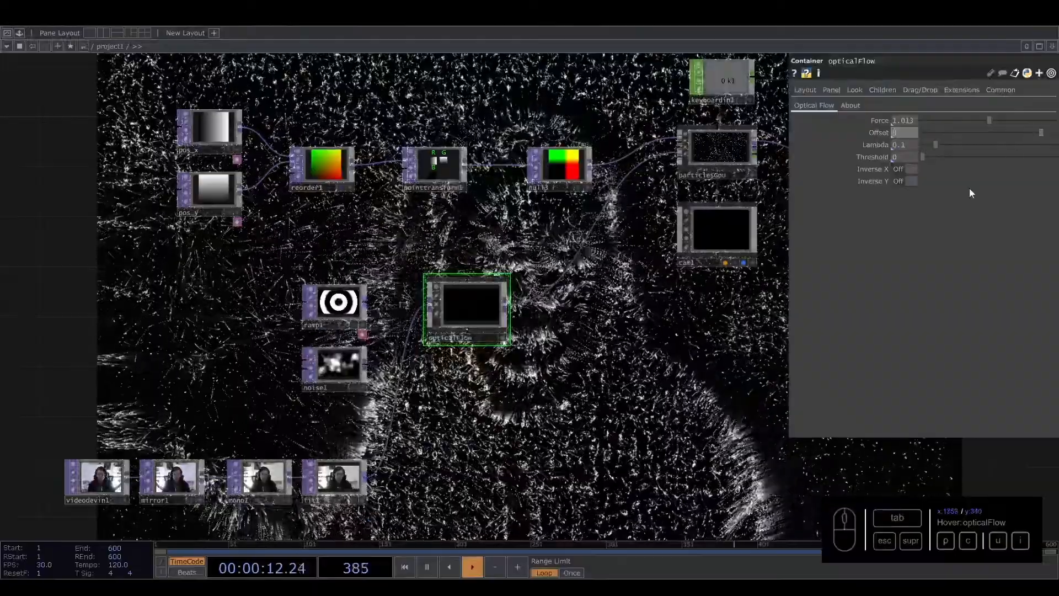
Step: Set the Scale of transform2 in the feedback chain to 0.99 on both axes
scroll(621, 357, down, 3)
middle_drag(635, 359, 445, 374)
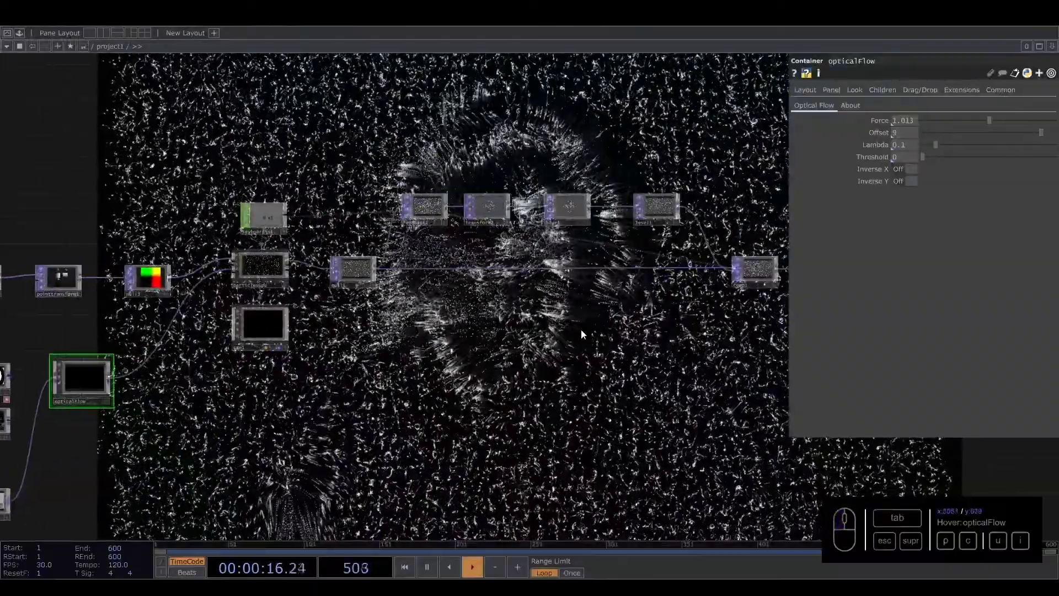
middle_drag(581, 329, 473, 261)
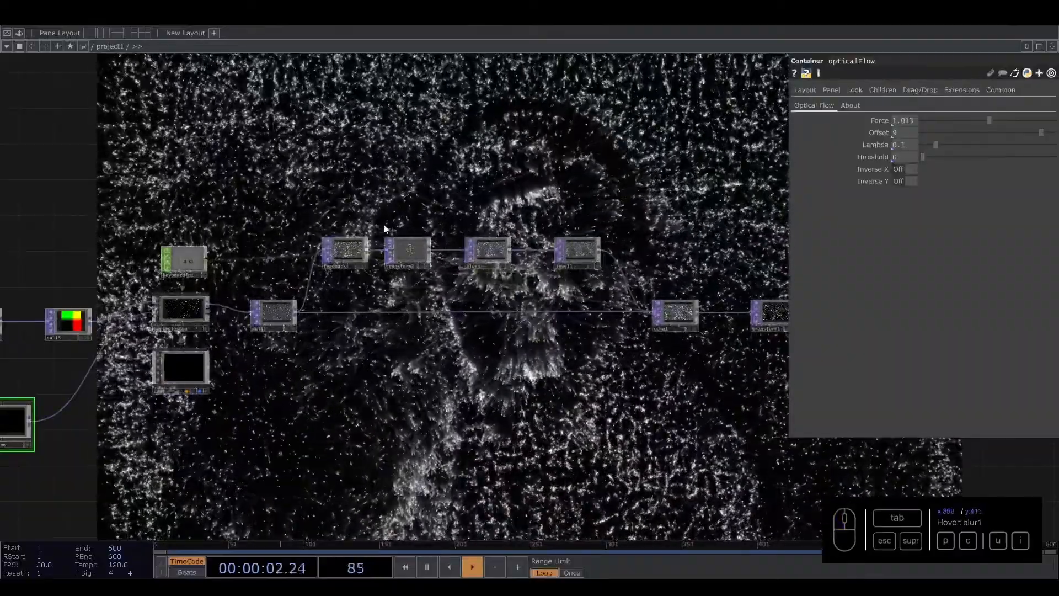
click(395, 256)
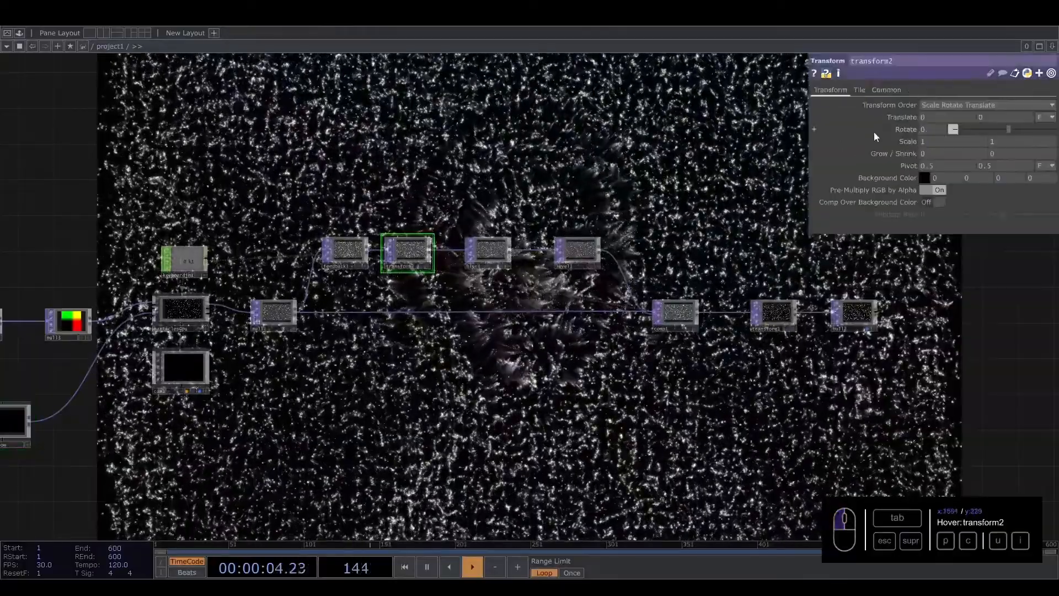
mouse_move(906, 142)
middle_down()
mouse_move(909, 154)
mouse_move(907, 144)
middle_up()
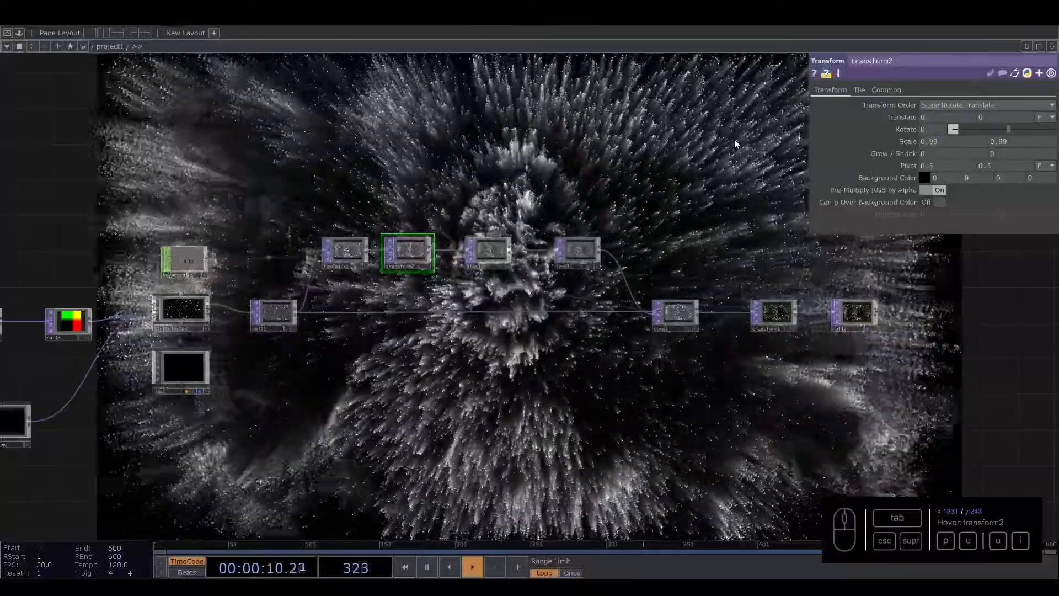
Step: Add a Ramp TOP in the empty network area below opticalFlow
drag(405, 362, 767, 175)
drag(476, 362, 473, 319)
scroll(460, 344, up, 3)
drag(434, 275, 434, 333)
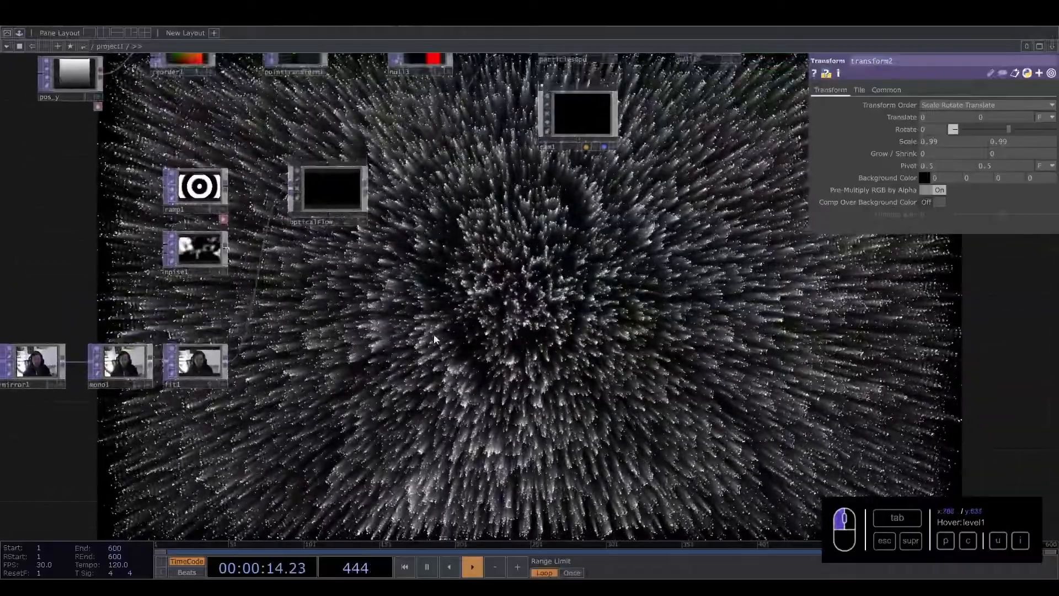
double_click(417, 346)
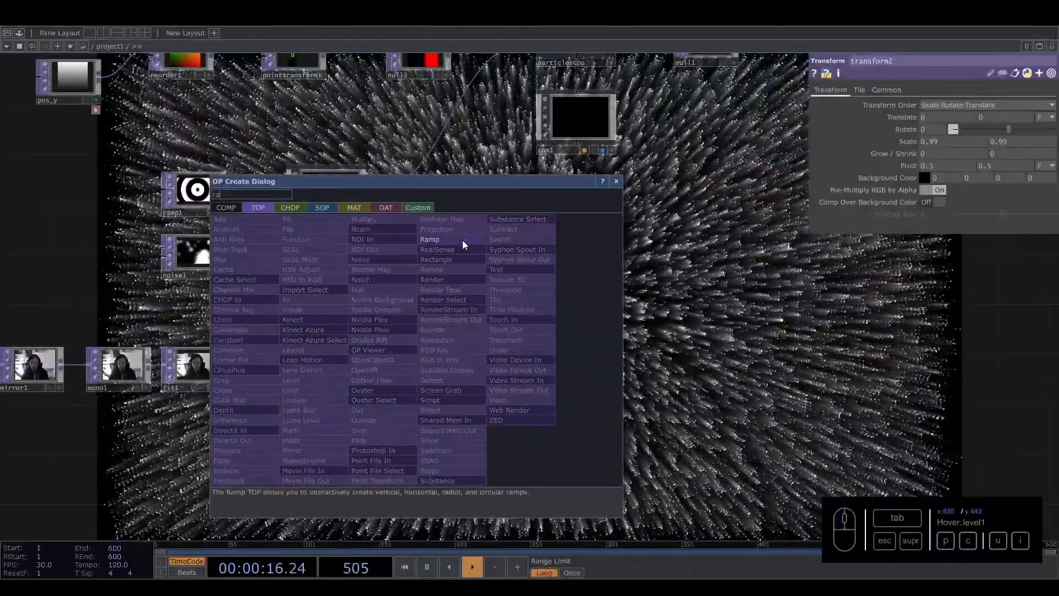
click(462, 240)
click(419, 348)
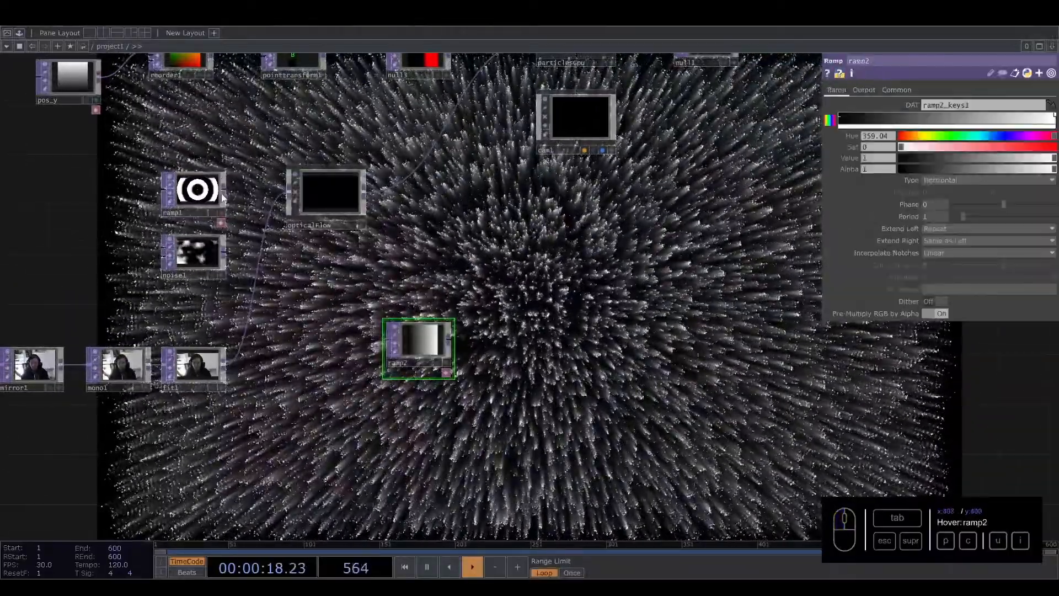
Step: Connect ramp1 to opticalFlow's input and move ramp2 closer beneath opticalFlow
drag(221, 193, 287, 192)
drag(482, 260, 479, 275)
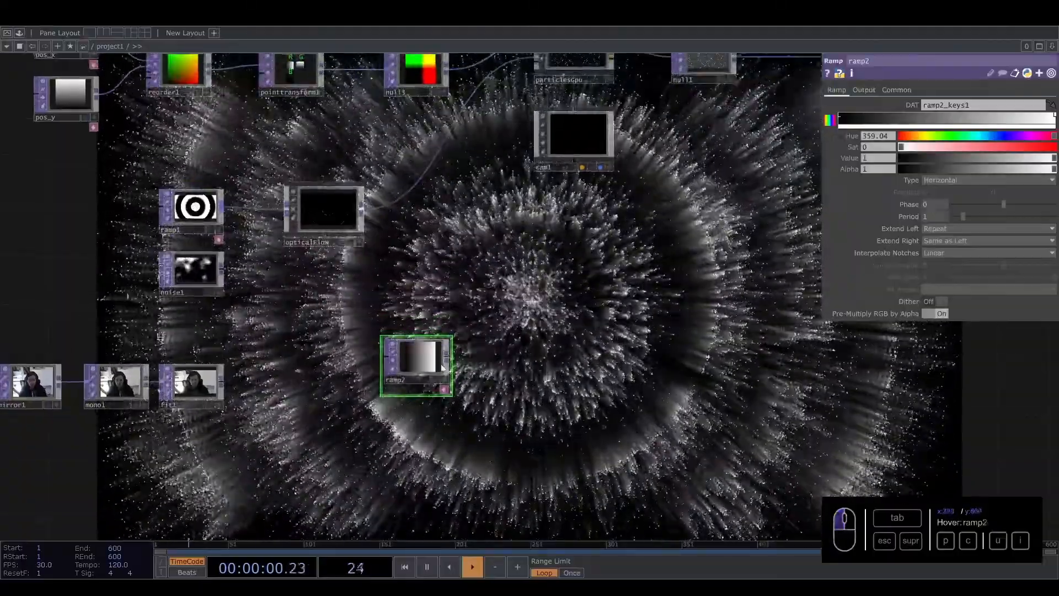
drag(442, 367, 376, 359)
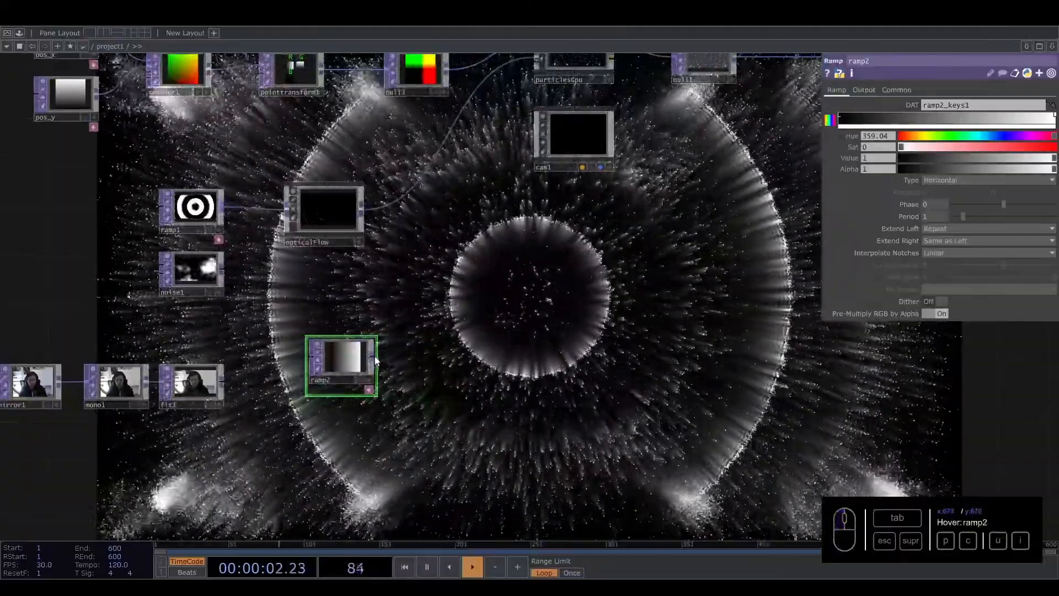
Step: Create a TOP to CHOP from ramp2's output and place it beside ramp2
click(375, 359)
click(433, 326)
click(300, 186)
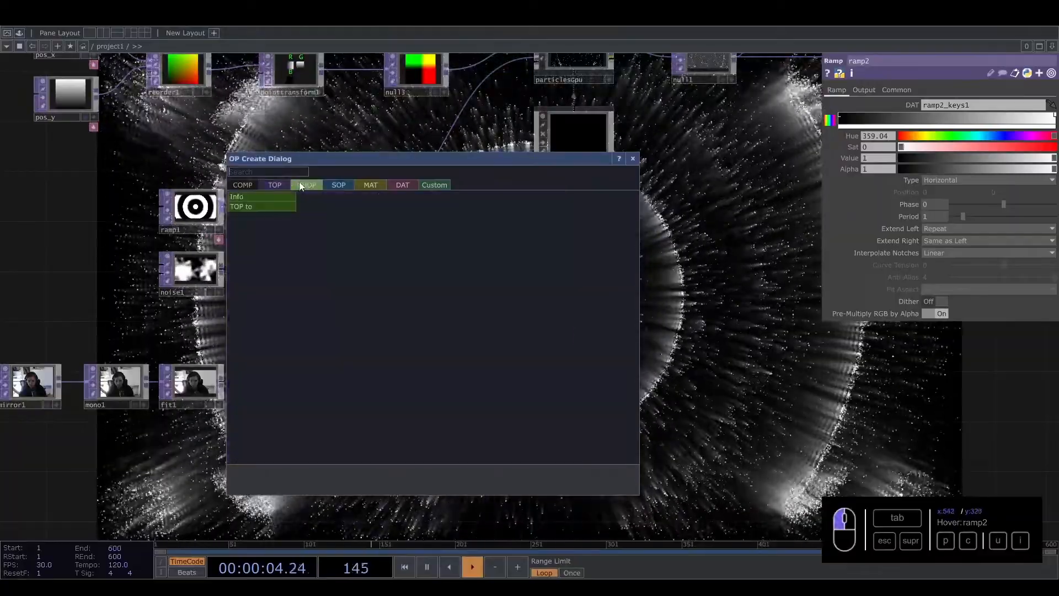
click(284, 207)
click(436, 361)
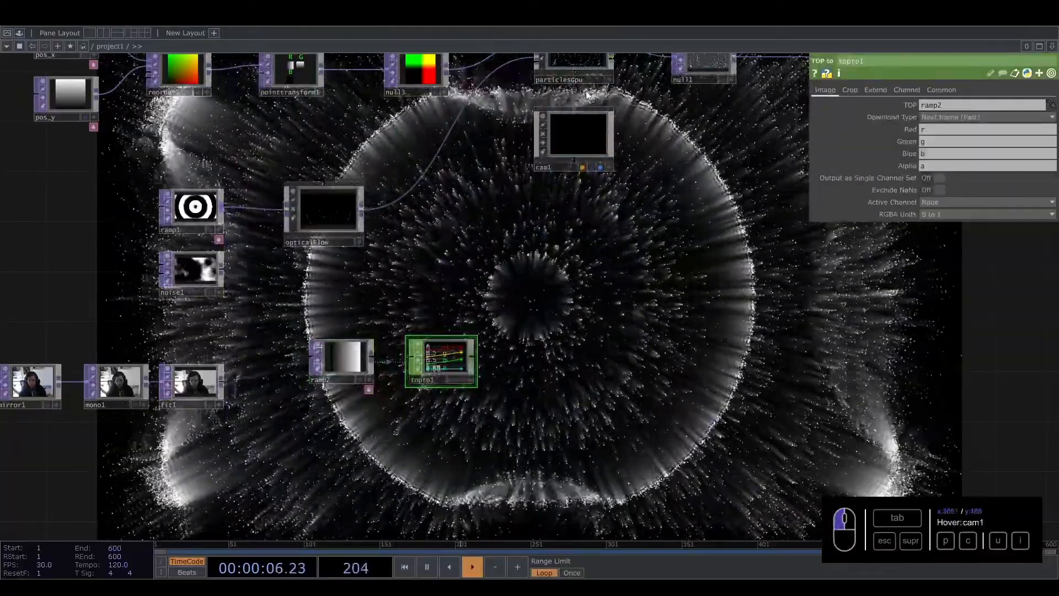
Step: Assign topto1 as the Color Lookup (CHOP) in particlesGpu's render settings
click(578, 68)
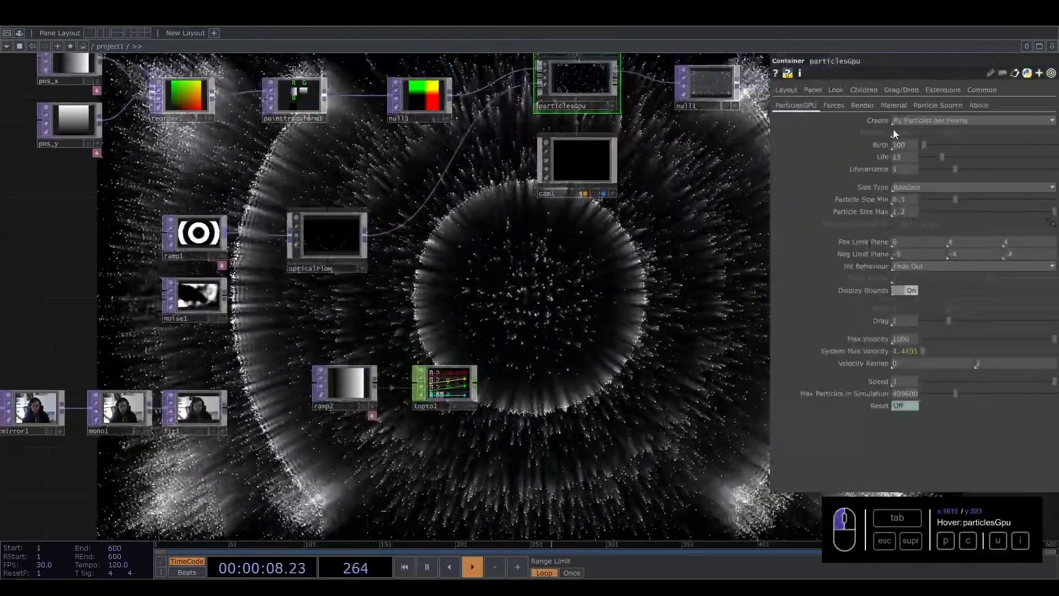
click(863, 105)
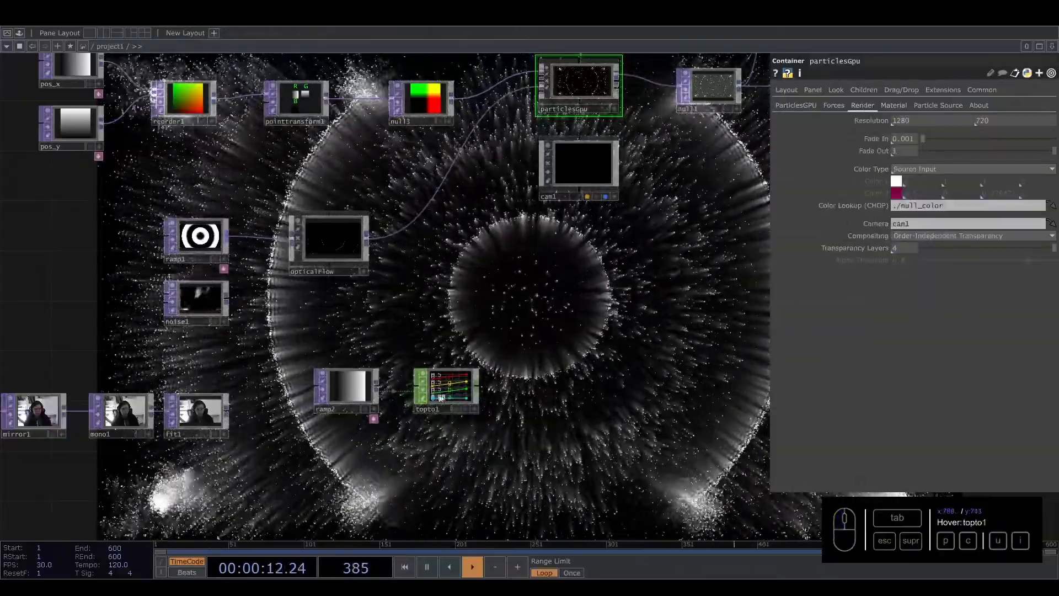
drag(465, 403, 932, 205)
Step: Try Velocity (Lookup) as particlesGpu's Color Type, and settle on Age (Lookup)
click(930, 171)
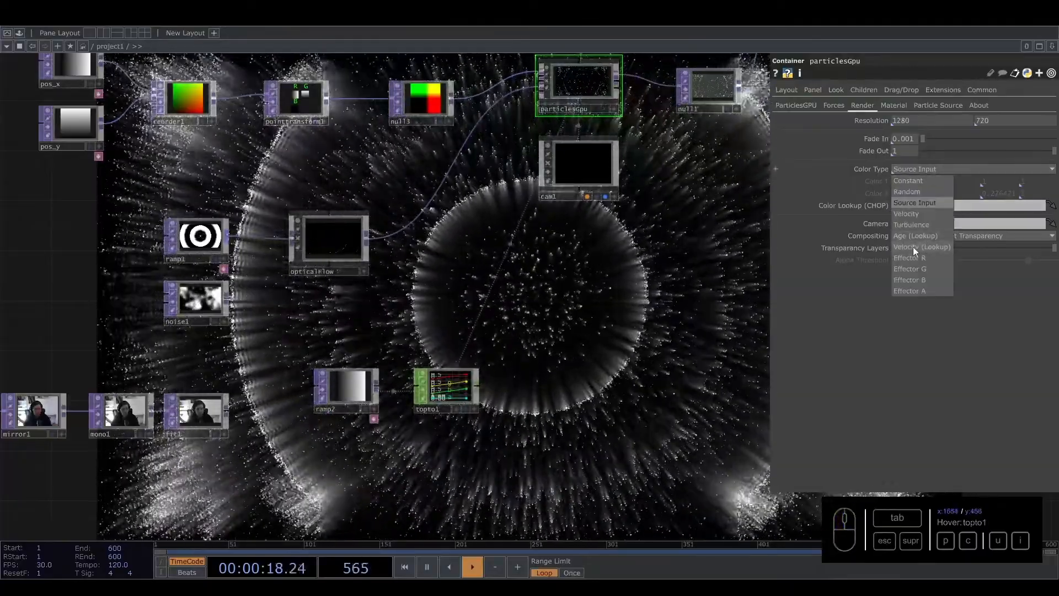
click(914, 247)
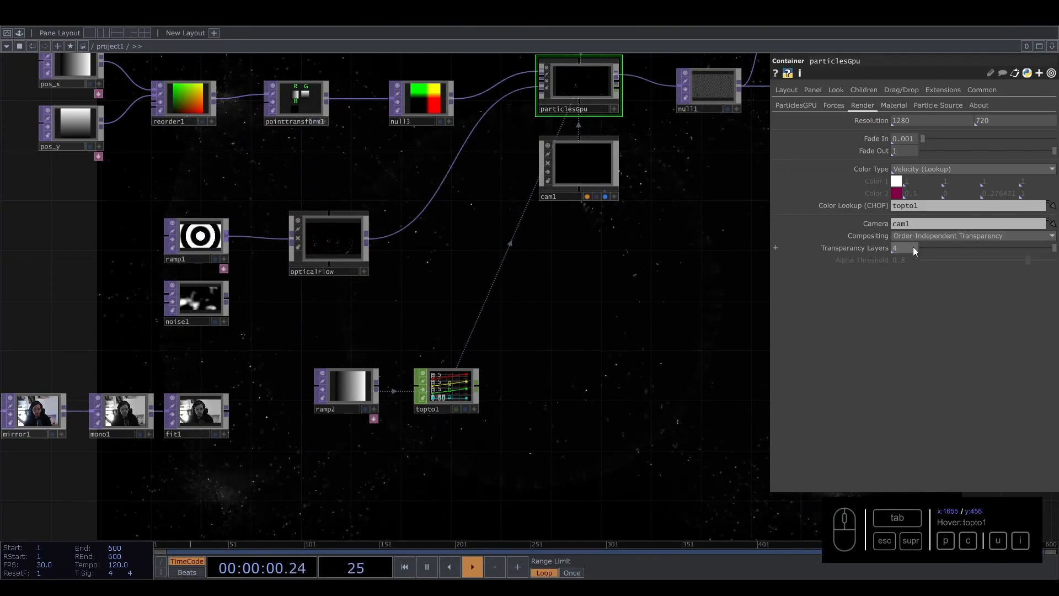
click(939, 169)
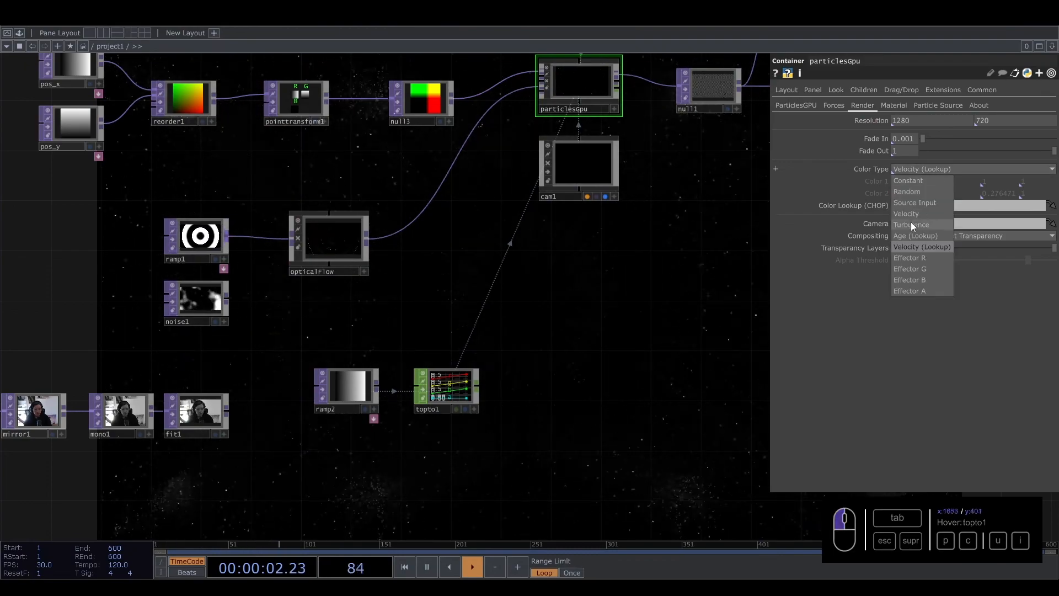
click(903, 239)
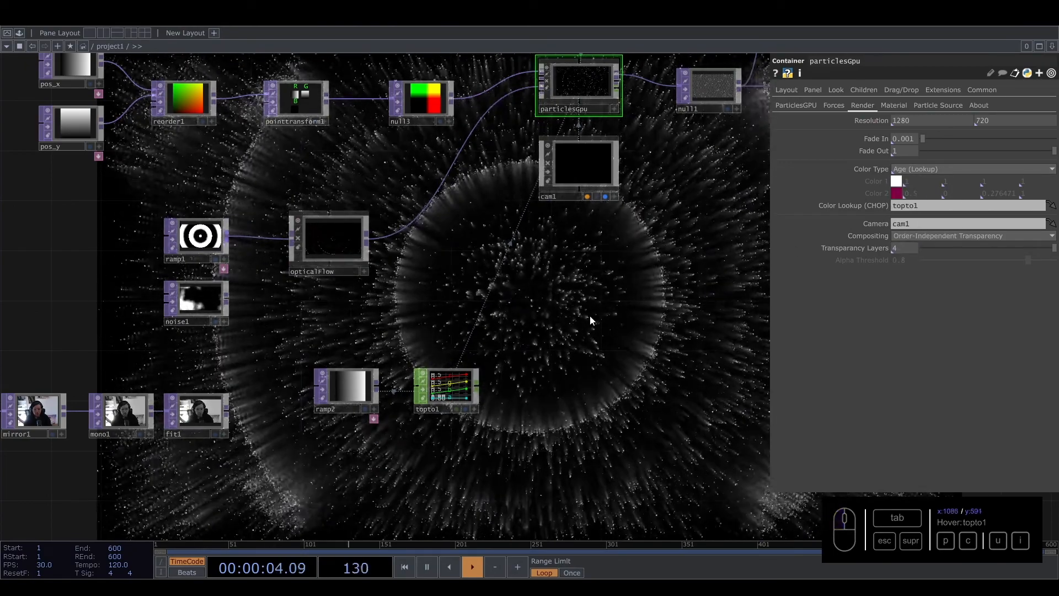
Step: Add a middle colour key to ramp2 and make it blue-violet with Hue 249, Sat 0.698 and Value 1
click(343, 389)
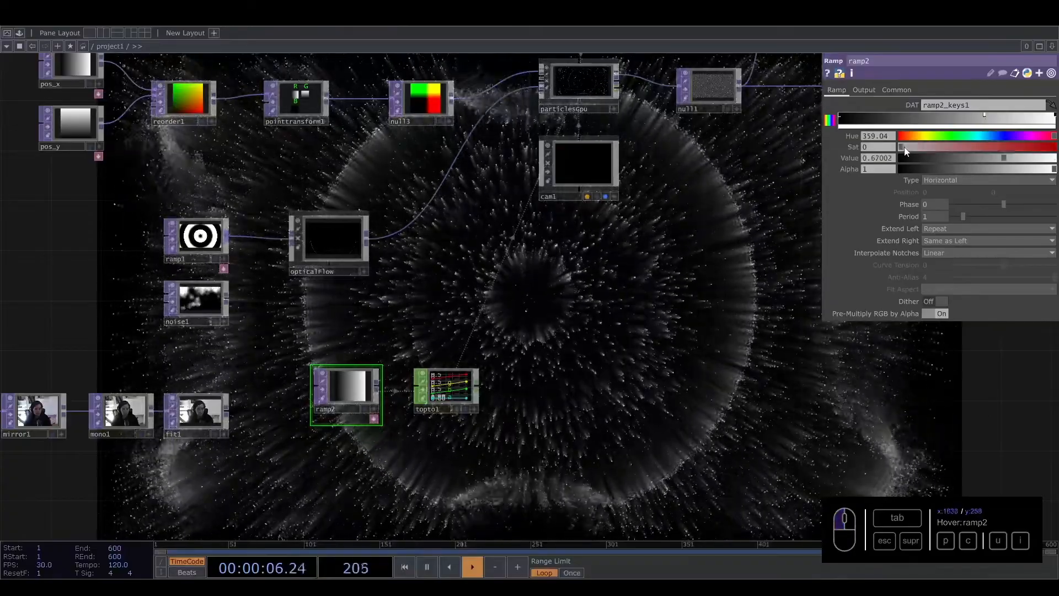
drag(905, 149, 964, 144)
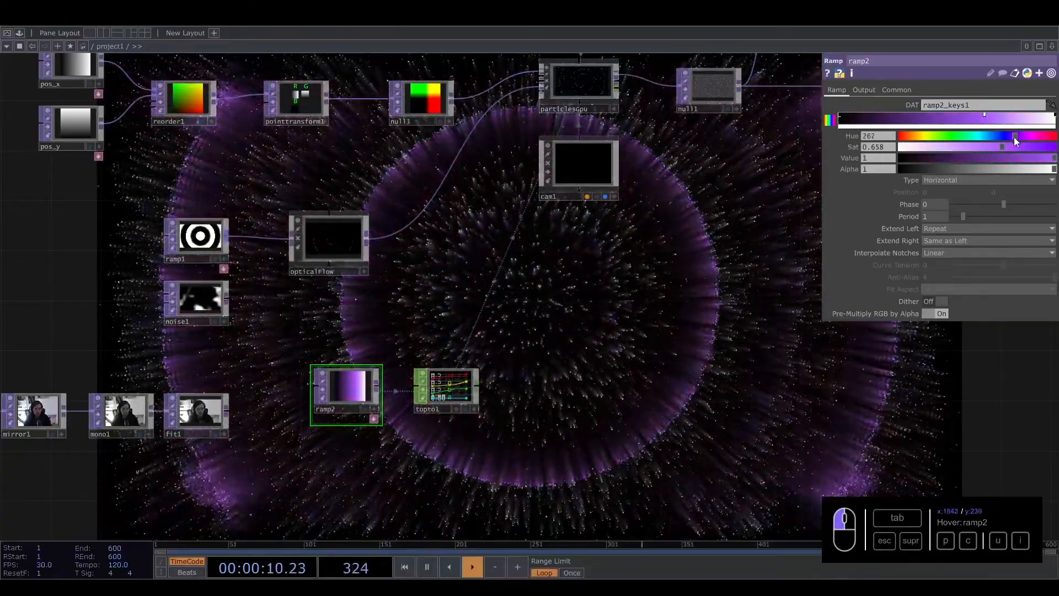
drag(1014, 137, 1007, 138)
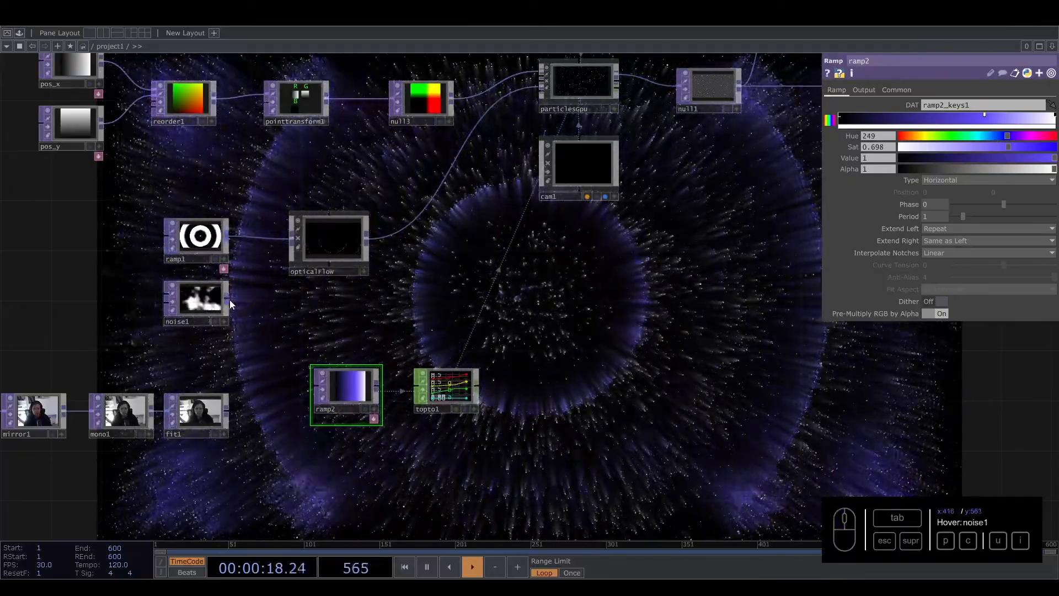
Step: Connect the webcam chain's fit1 to opticalFlow's input to drive the coloured particles
click(228, 411)
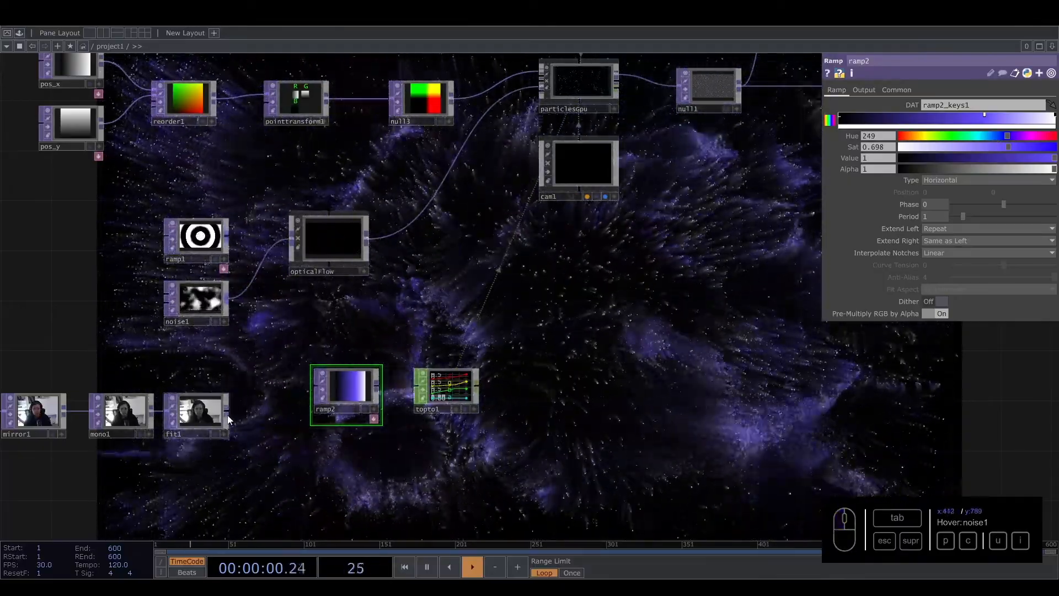
click(292, 240)
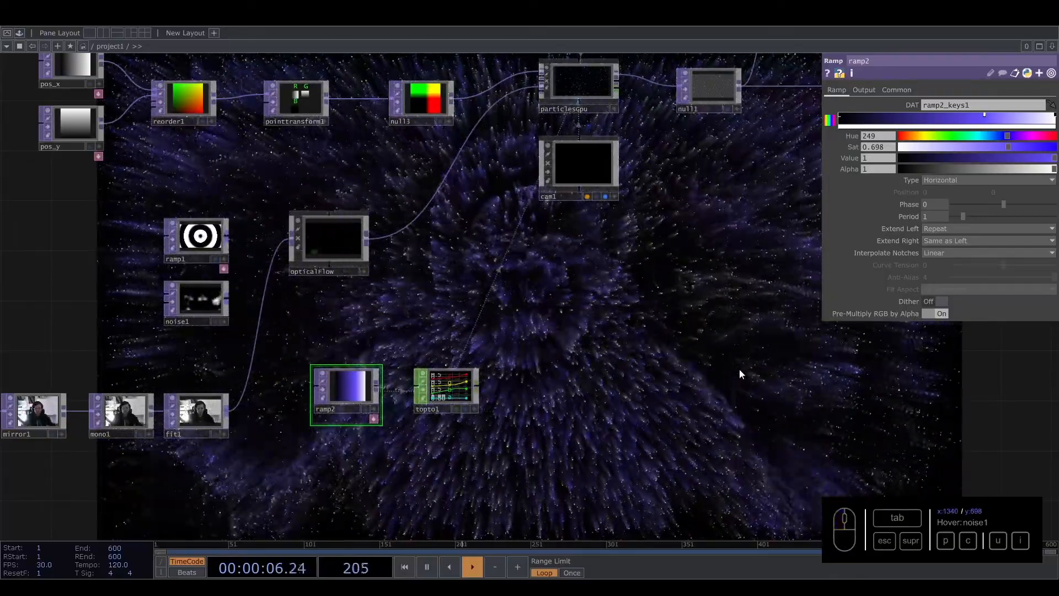
Step: Insert a Level TOP between comp1 and transform1, making room for it, and set its Brightness 1 to 1.65
drag(709, 378, 761, 406)
drag(463, 324, 575, 335)
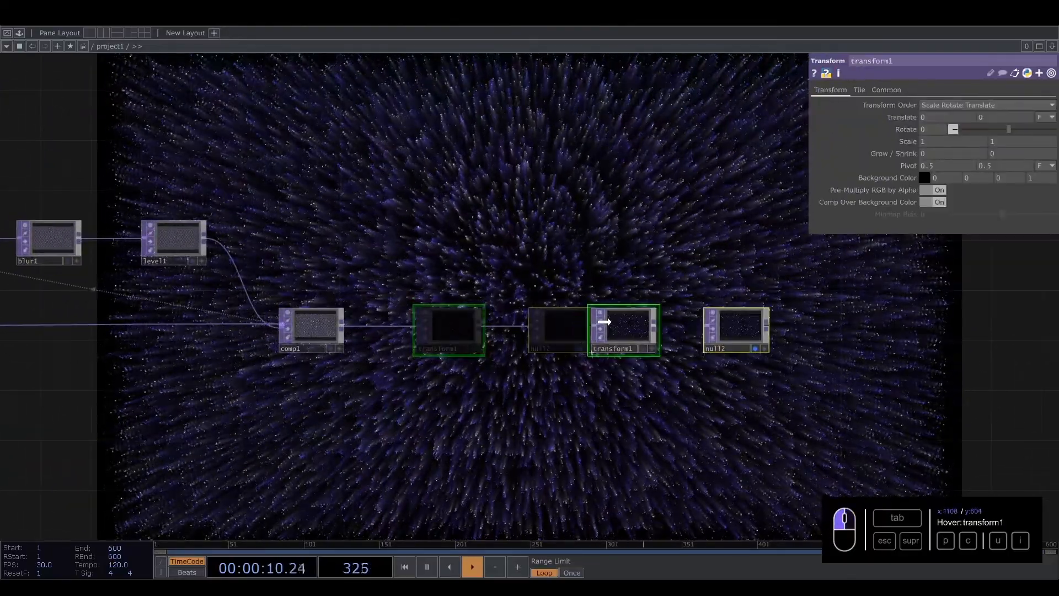
click(436, 324)
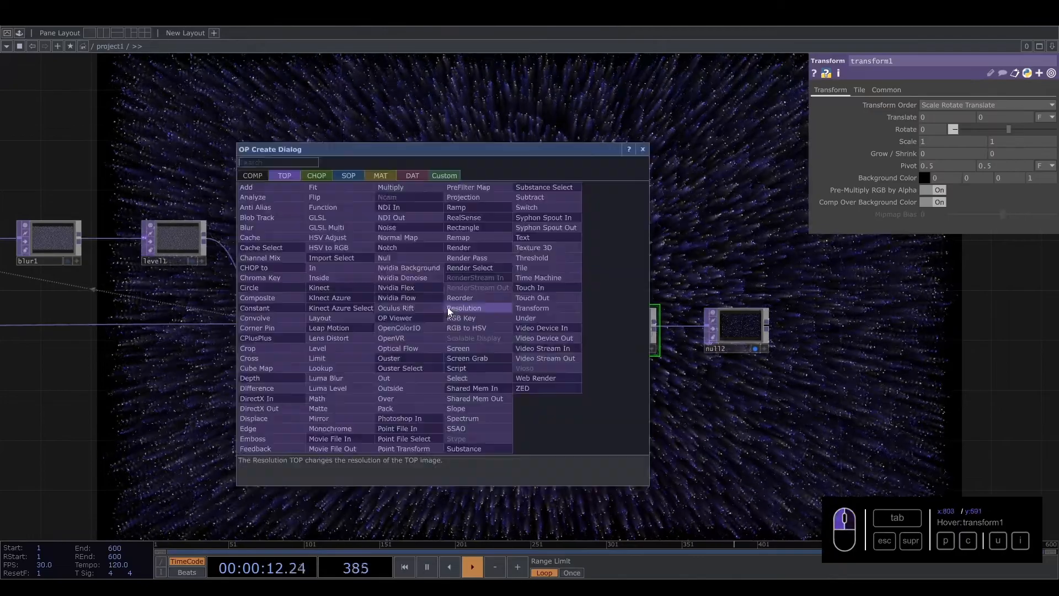
click(329, 343)
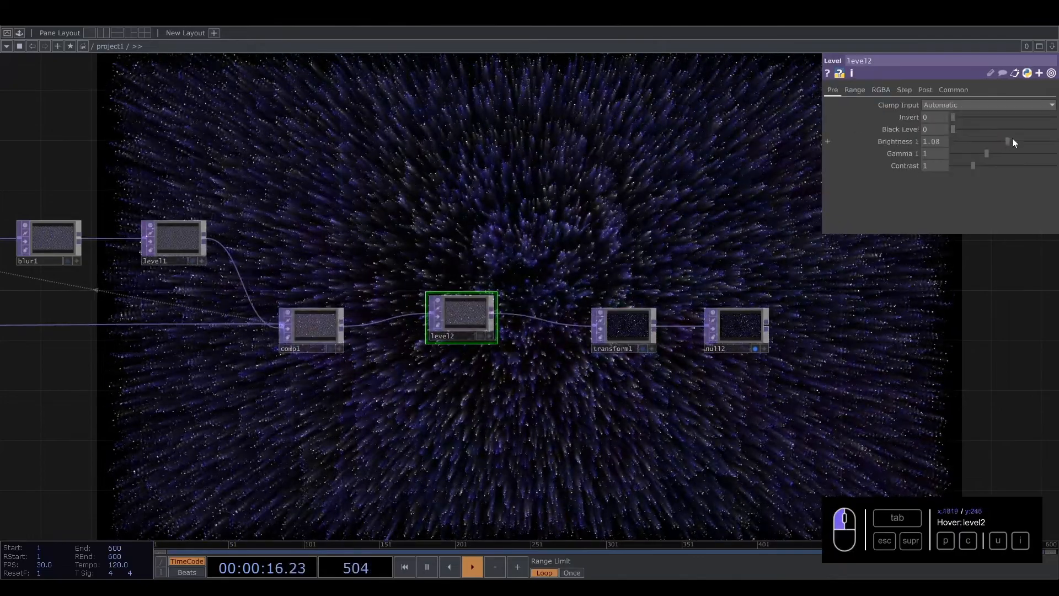
drag(1036, 131, 1031, 121)
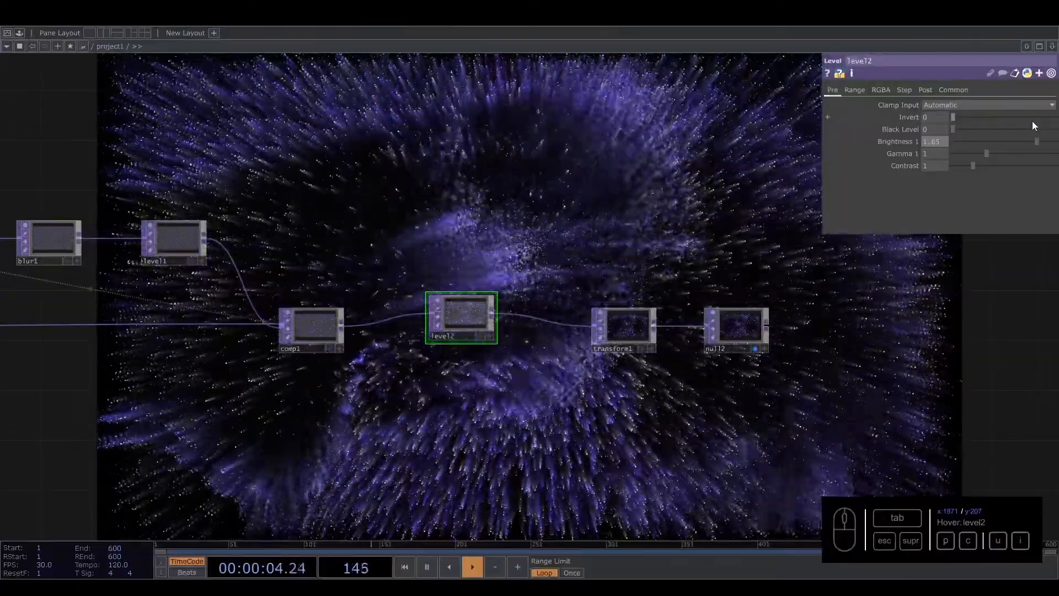
Step: Connect ramp1 to opticalFlow's input in place of noise1
scroll(484, 333, down, 5)
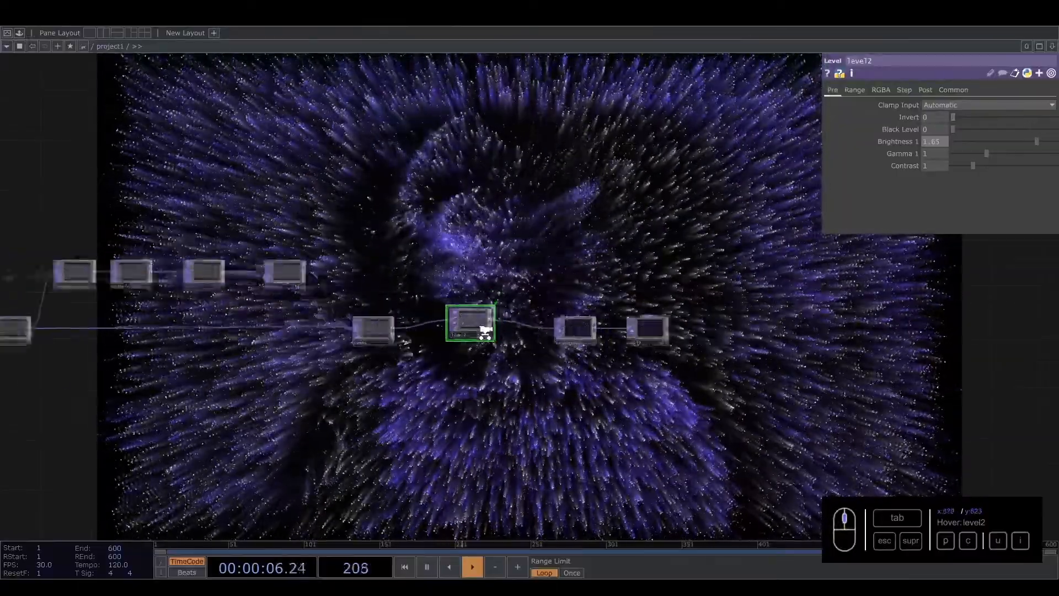
drag(383, 376, 827, 269)
scroll(323, 321, up, 3)
scroll(324, 325, up, 2)
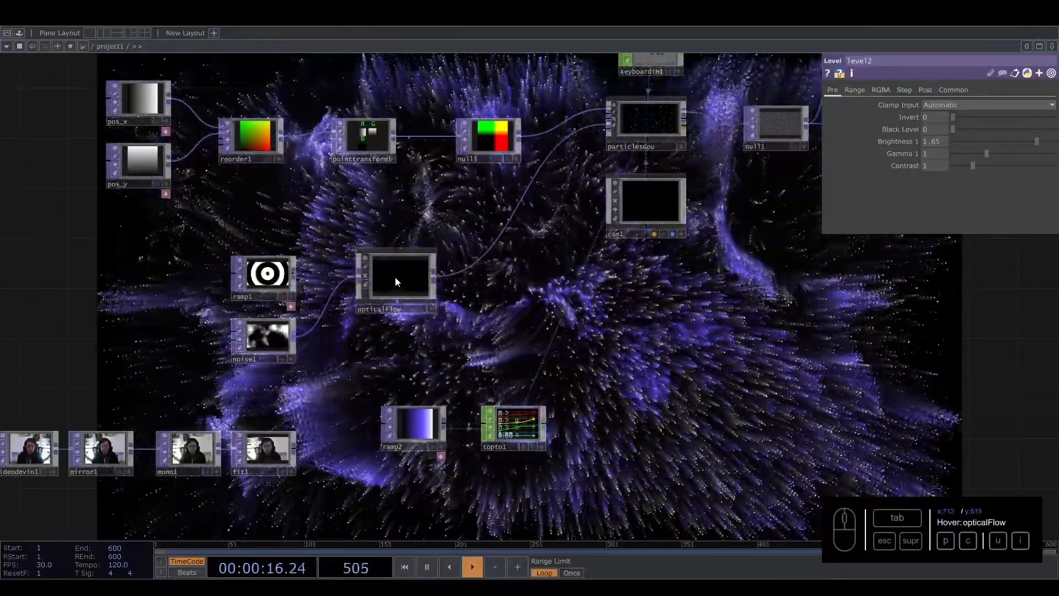
drag(295, 273, 358, 276)
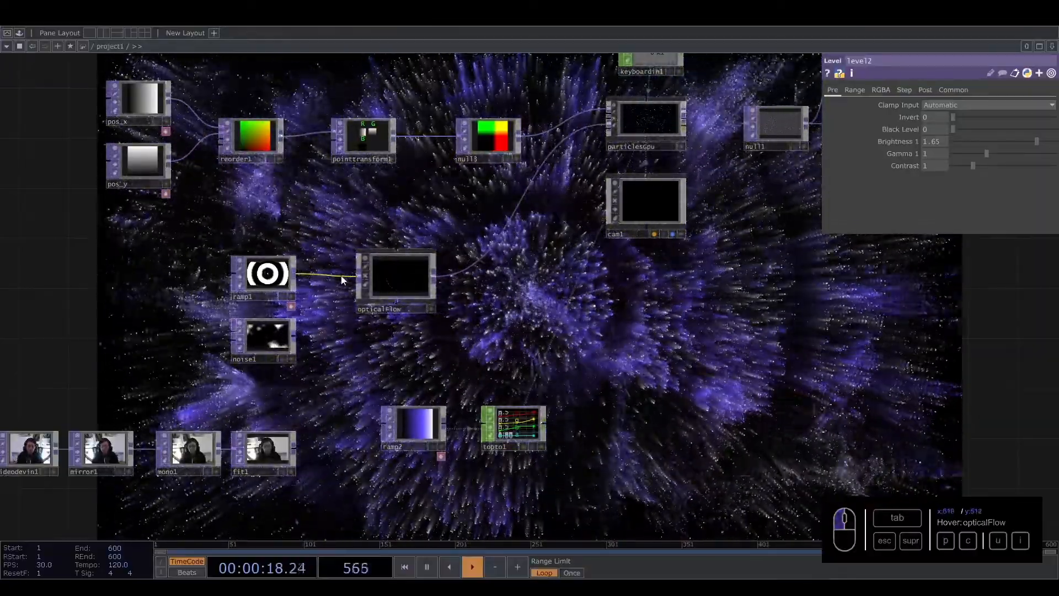